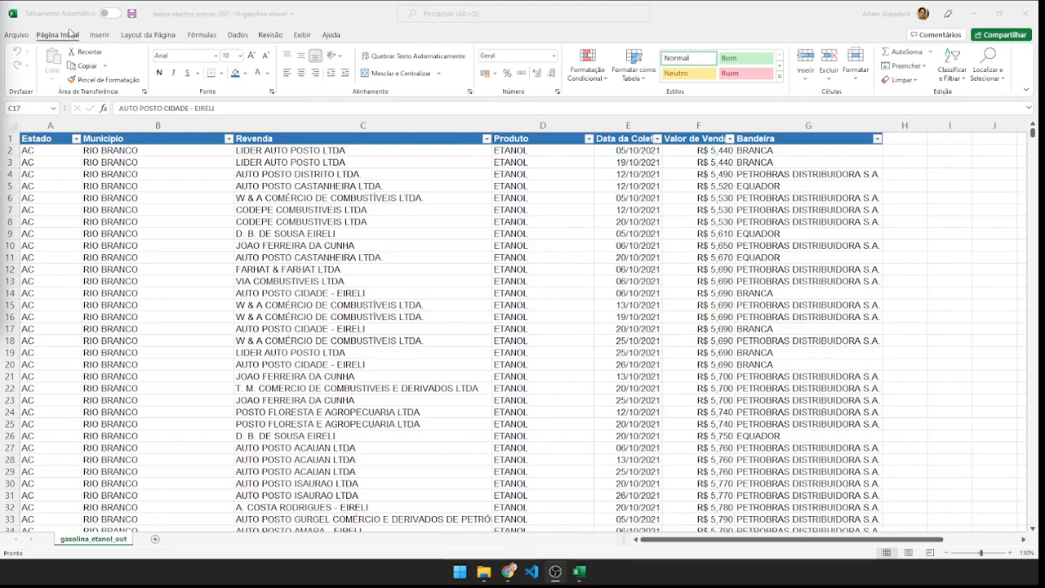
Select columns A through G and examine how far the selection extends beyond the last data row.
{"action": "left_click", "coordinate": [98, 37]}
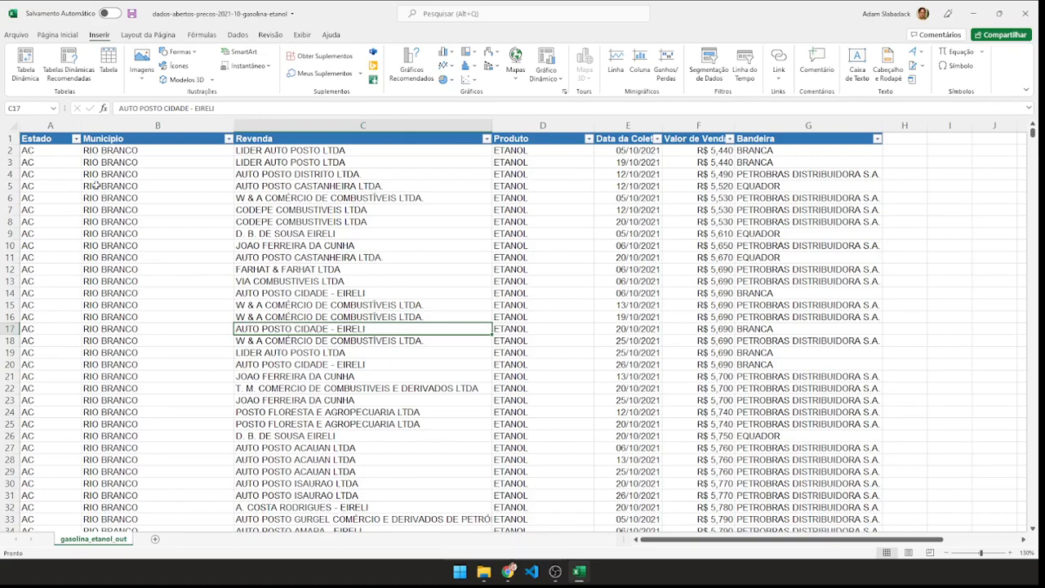
{"action": "left_click", "coordinate": [57, 124]}
{"action": "left_click_drag", "start_coordinate": [58, 125], "coordinate": [743, 123]}
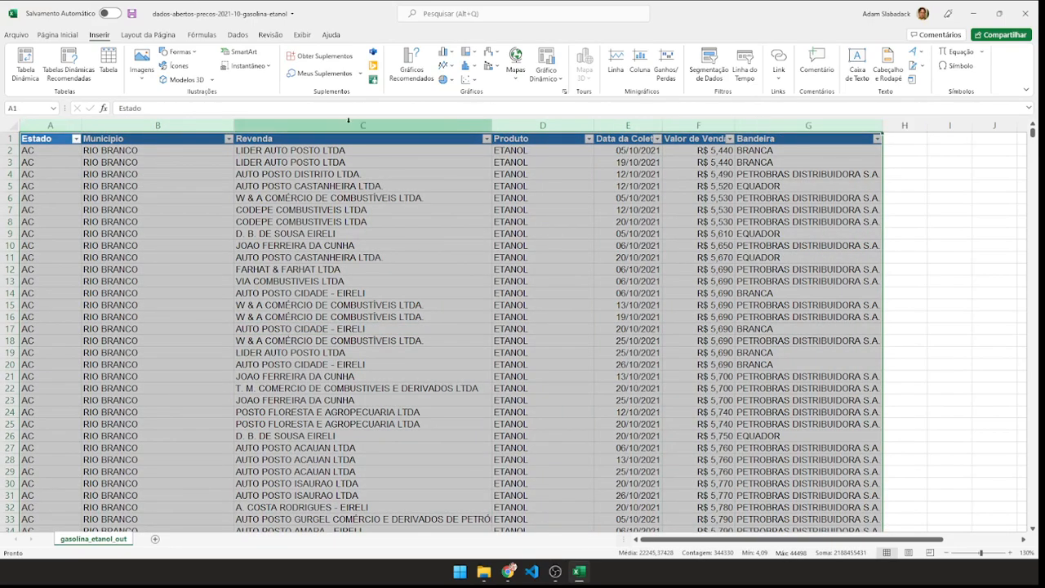
{"action": "left_click_drag", "start_coordinate": [1034, 136], "coordinate": [1024, 535]}
{"action": "scroll", "coordinate": [359, 263], "scroll_direction": "down", "scroll_amount": 8}
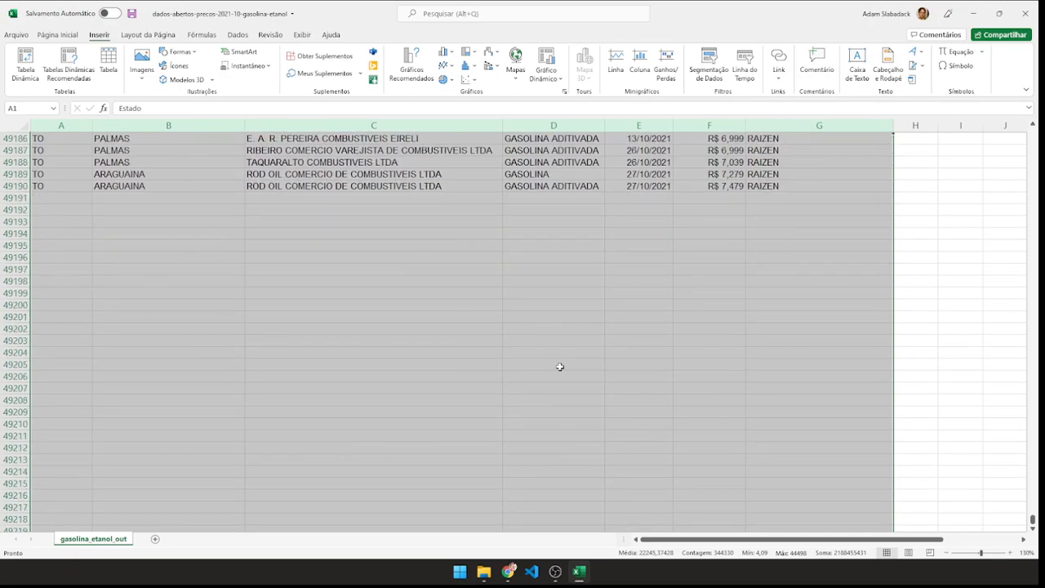
{"action": "left_click_drag", "start_coordinate": [1033, 521], "coordinate": [1033, 131]}
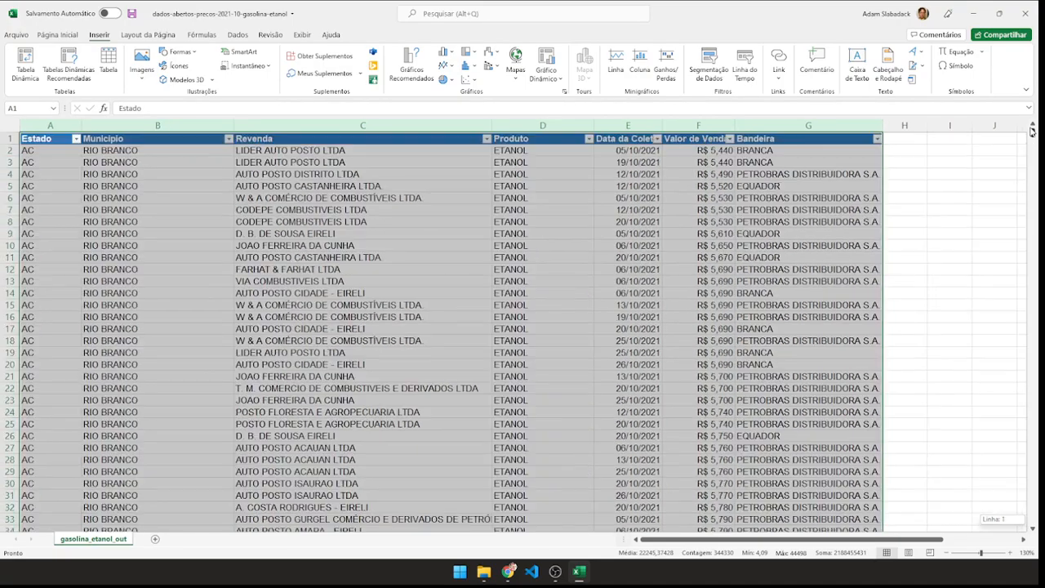
{"action": "left_click", "coordinate": [170, 244]}
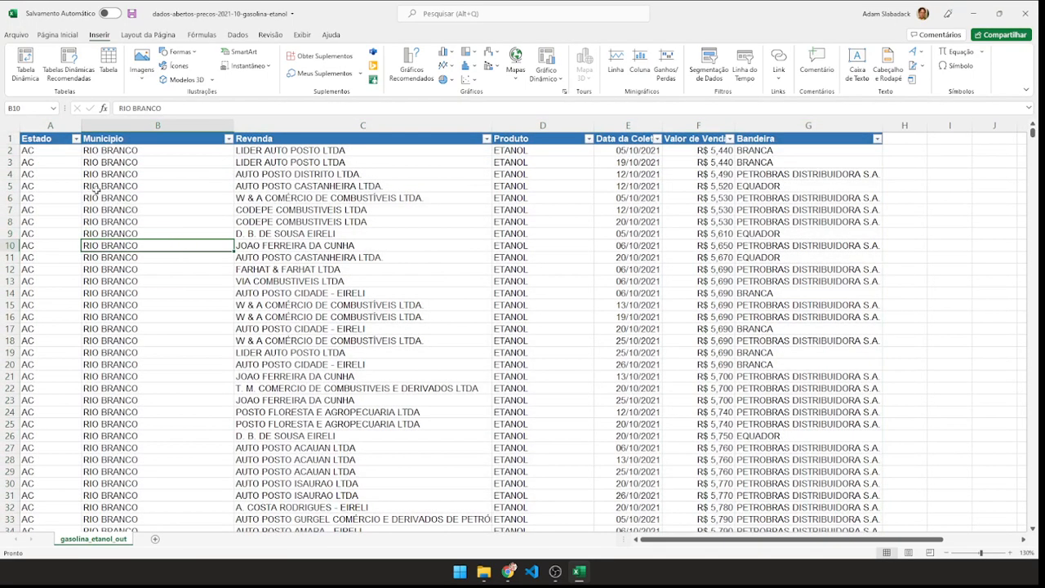
Select only the filled data range from the Estado header to the last row of Bandeira and inspect its end.
{"action": "left_click", "coordinate": [38, 139]}
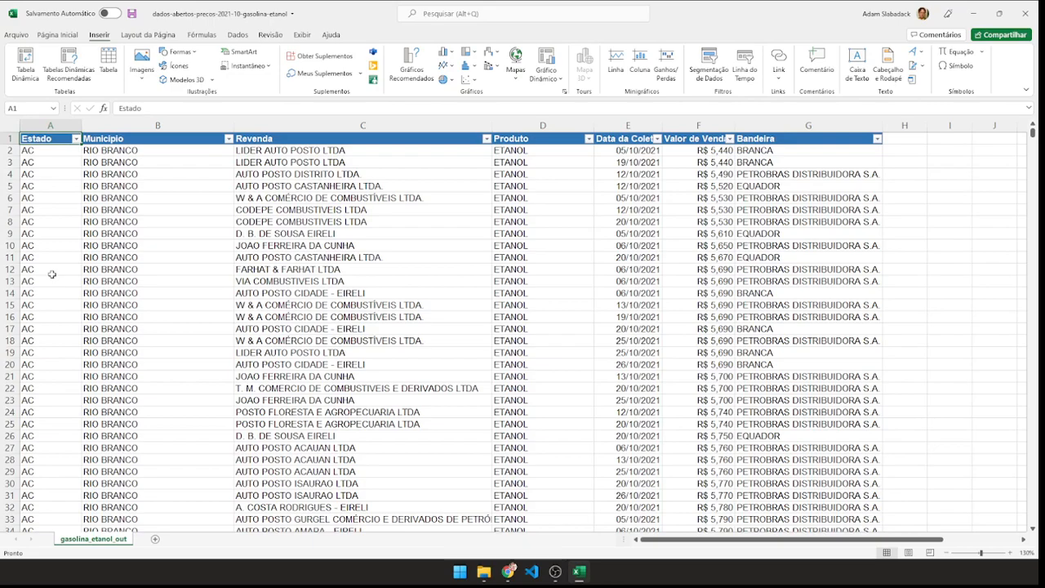
{"action": "key", "text": "ctrl+shift+Right"}
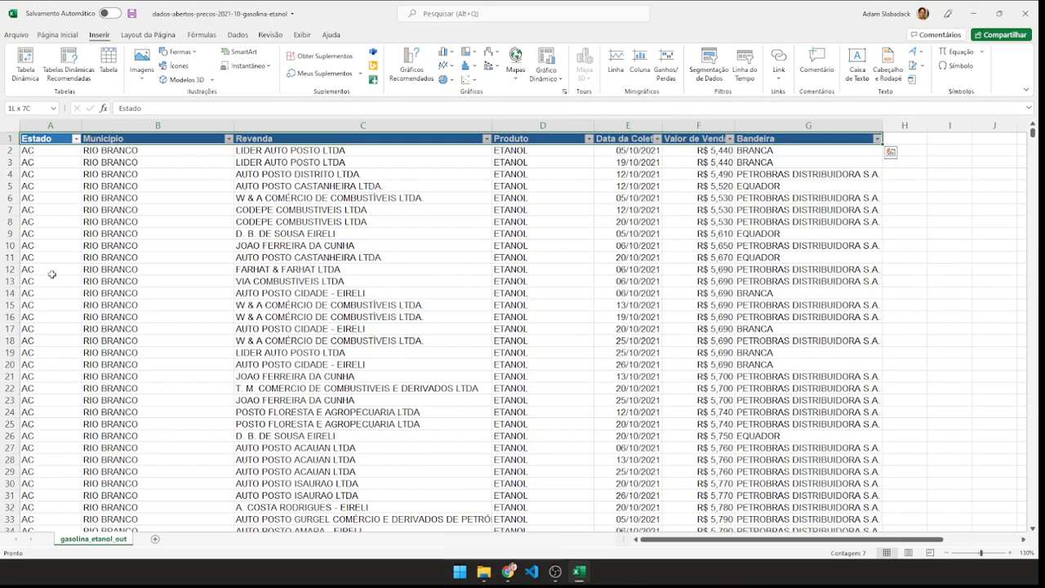
{"action": "key", "text": "ctrl+shift+Down"}
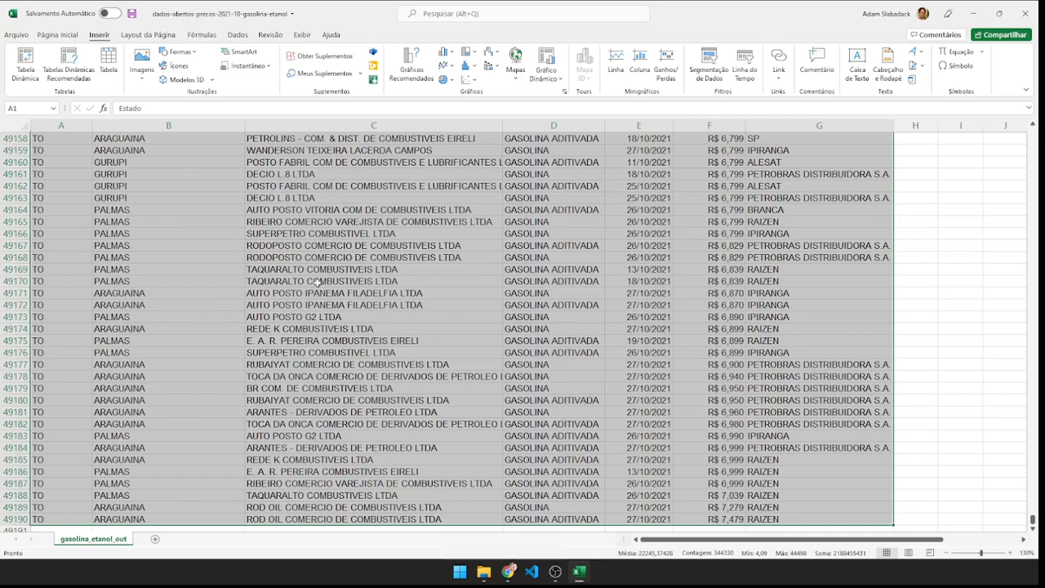
{"action": "scroll", "coordinate": [234, 287], "scroll_direction": "down", "scroll_amount": 3}
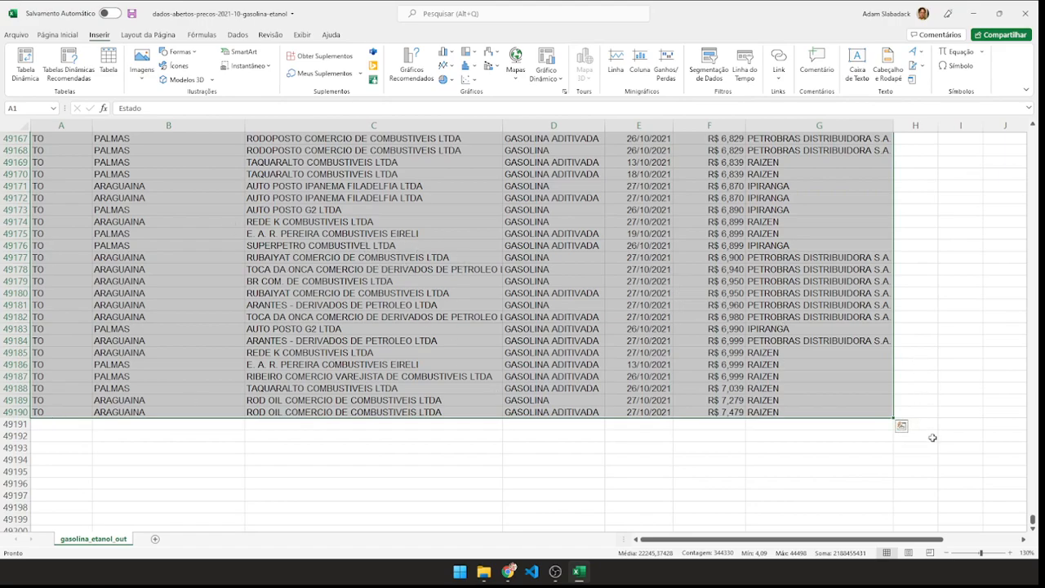
{"action": "left_click_drag", "start_coordinate": [1033, 519], "coordinate": [1016, 113]}
{"action": "left_click", "coordinate": [163, 197]}
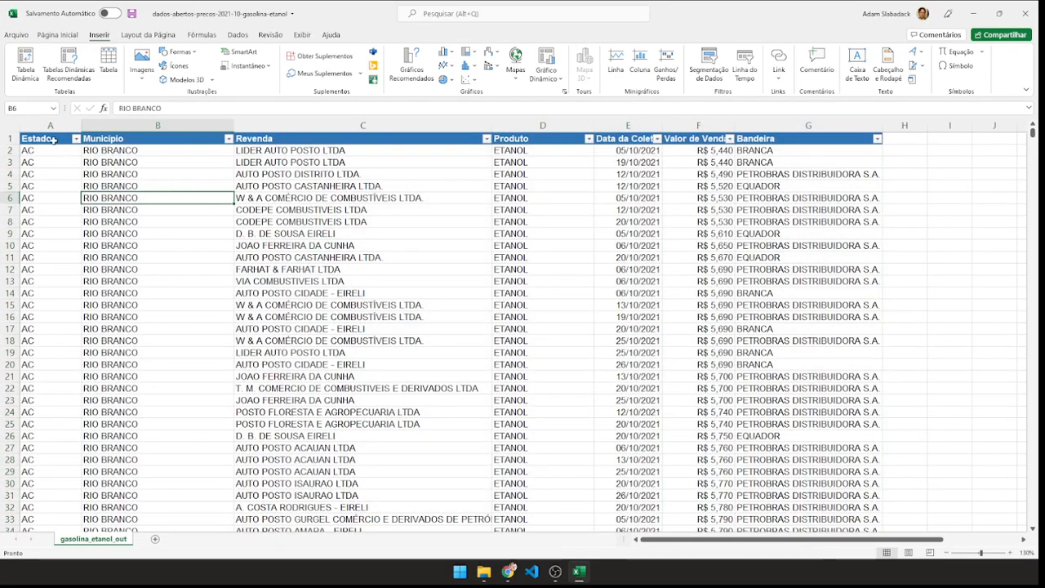
{"action": "left_click_drag", "start_coordinate": [50, 124], "coordinate": [813, 151]}
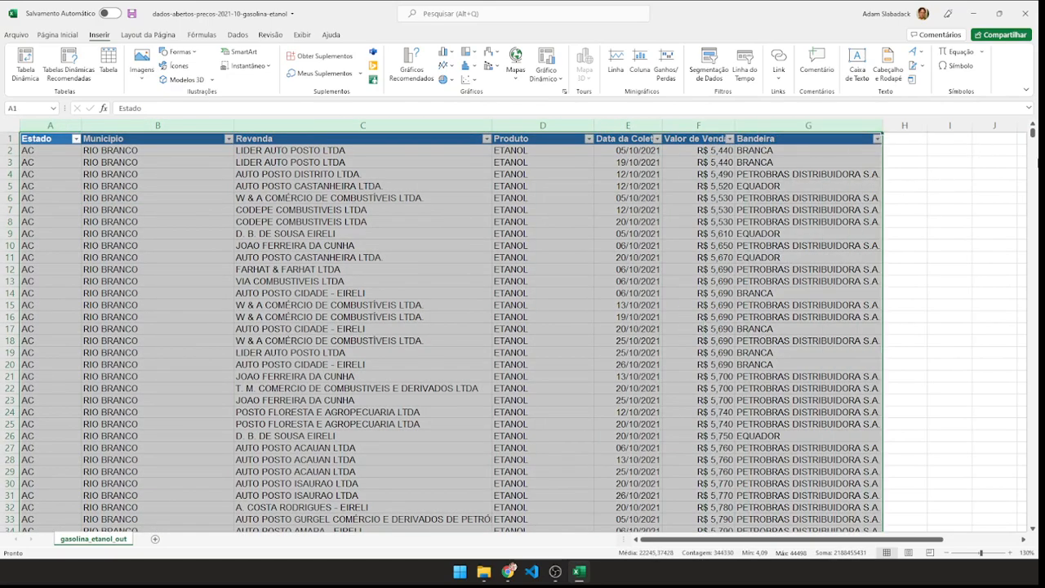
{"action": "left_click_drag", "start_coordinate": [1034, 135], "coordinate": [1034, 520]}
{"action": "scroll", "coordinate": [209, 321], "scroll_direction": "down", "scroll_amount": 5}
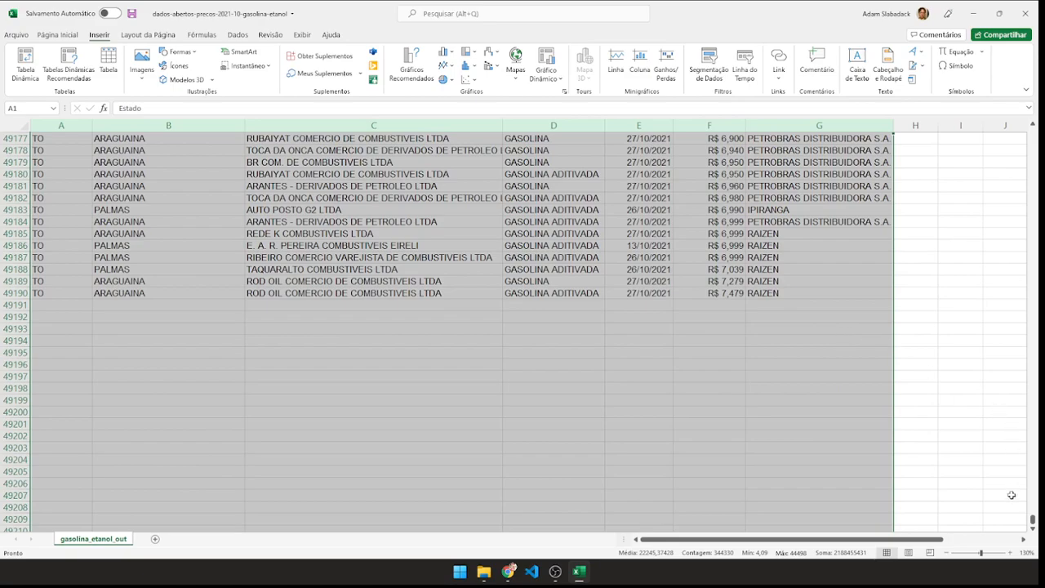
{"action": "left_click_drag", "start_coordinate": [1032, 520], "coordinate": [1029, 131]}
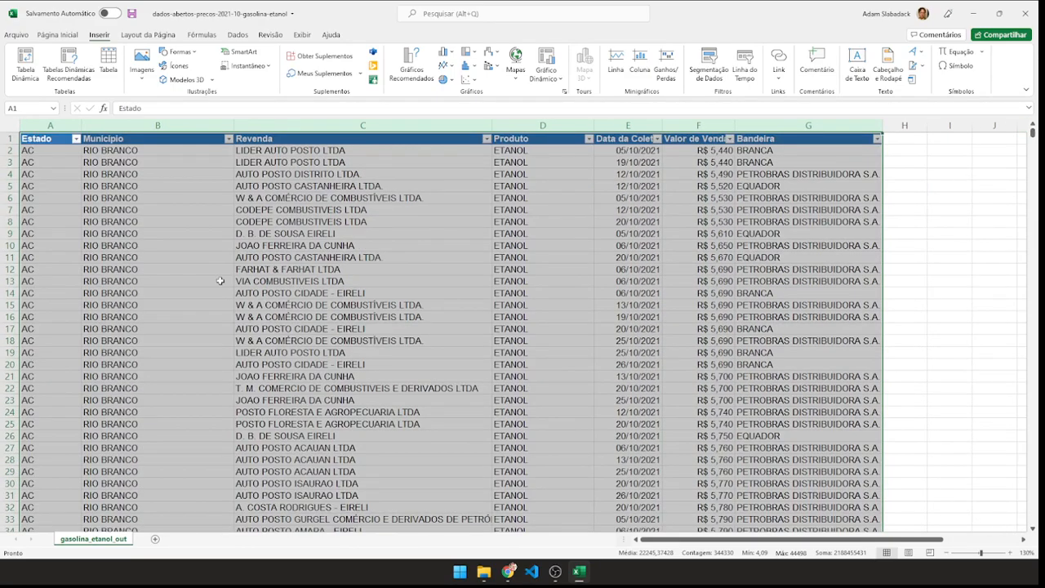
{"action": "left_click", "coordinate": [27, 59]}
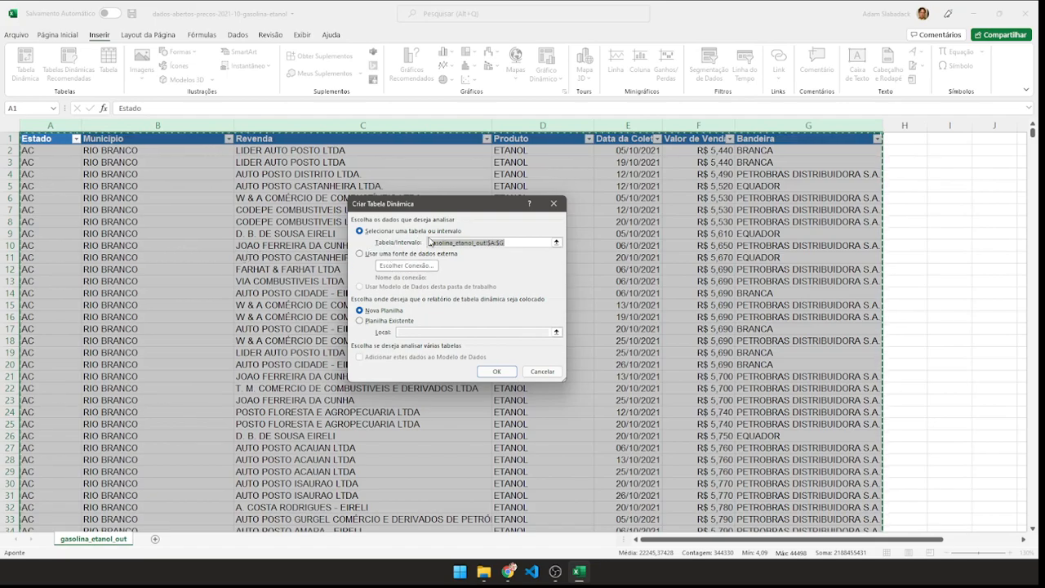
{"action": "left_click", "coordinate": [542, 371]}
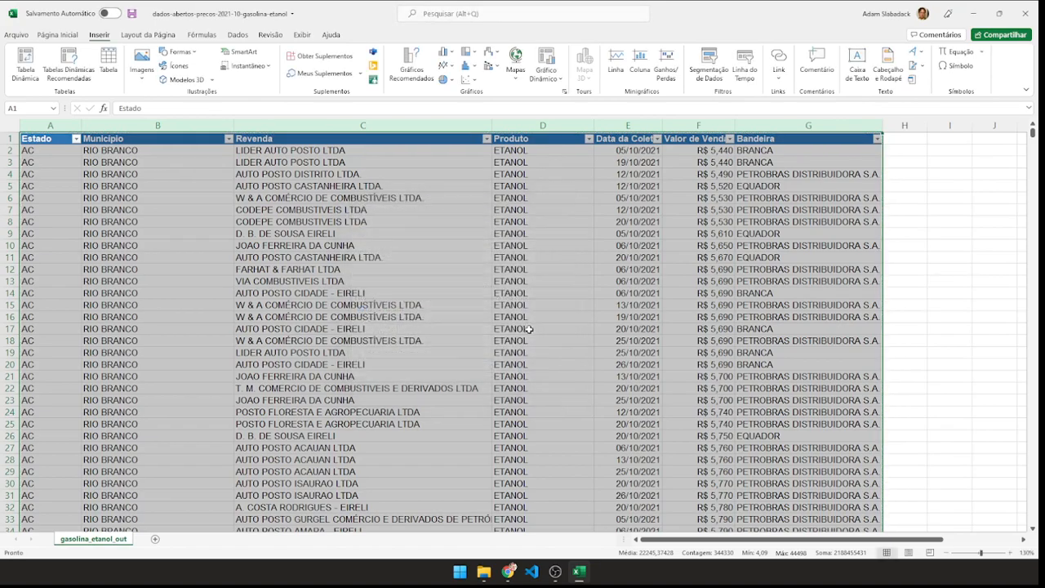
{"action": "left_click", "coordinate": [940, 248]}
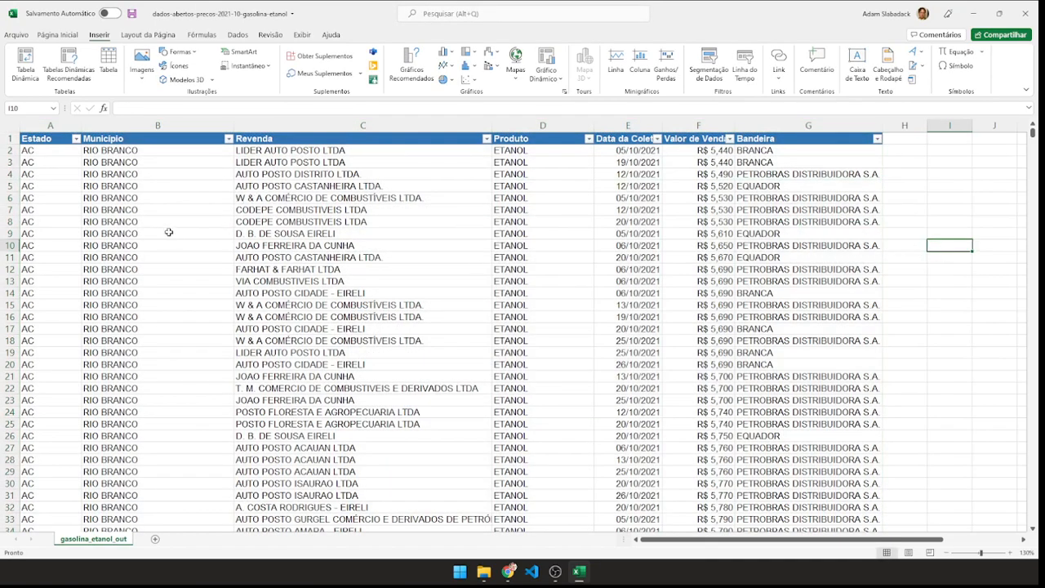
Create a PivotTable from columns A to G of the gasolina_etanol_out sheet, placed on a new worksheet.
{"action": "left_click", "coordinate": [29, 68]}
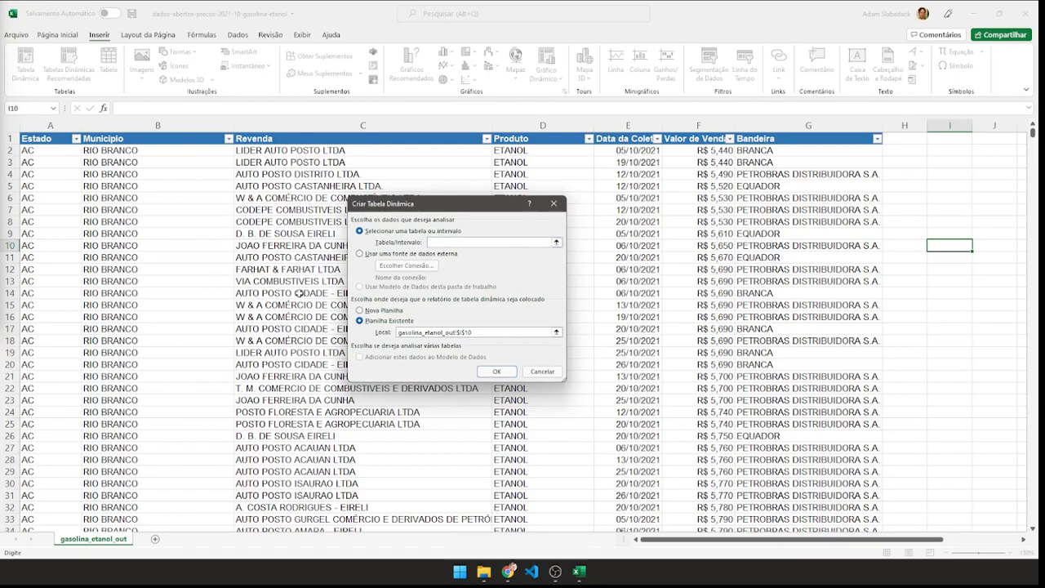
{"action": "left_click_drag", "start_coordinate": [70, 125], "coordinate": [809, 124]}
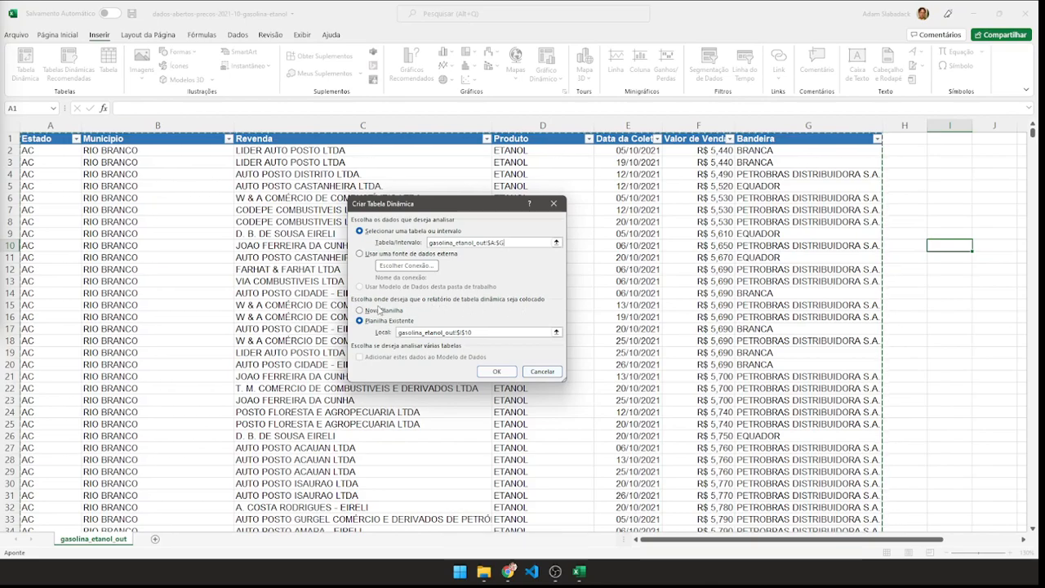
{"action": "left_click", "coordinate": [361, 311]}
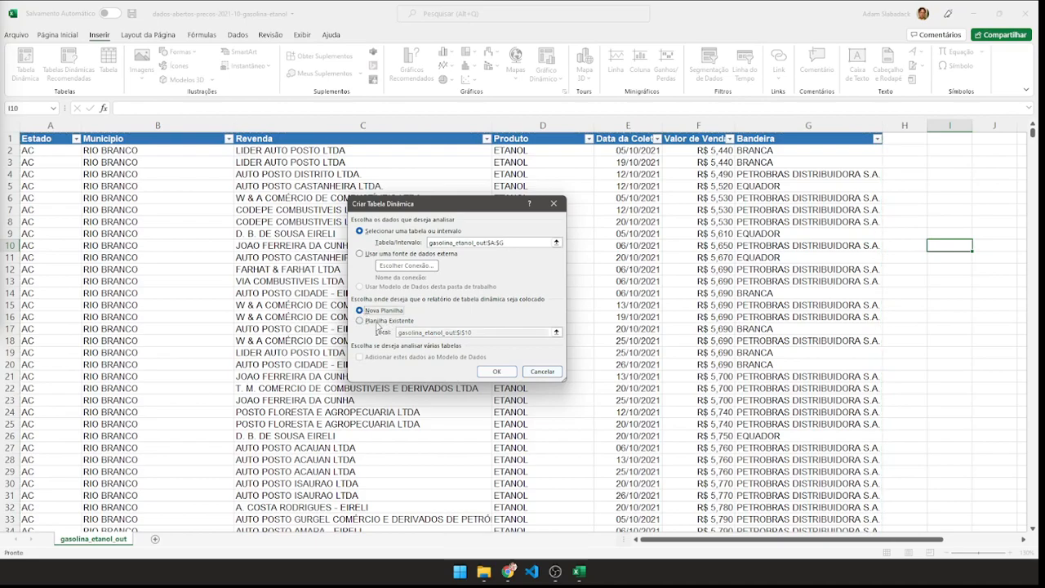
{"action": "left_click", "coordinate": [360, 321]}
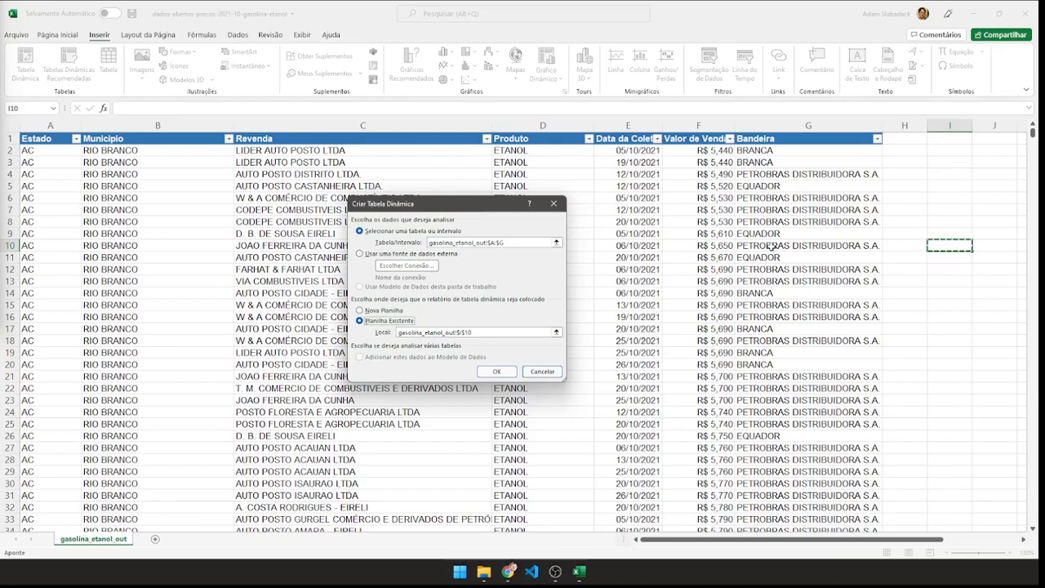
{"action": "left_click_drag", "start_coordinate": [474, 332], "coordinate": [396, 332]}
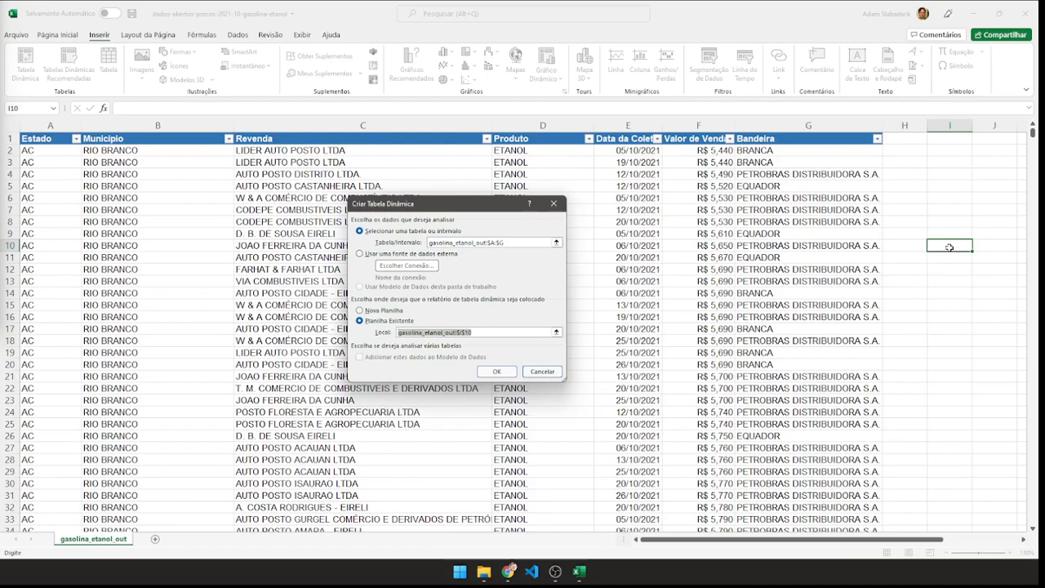
{"action": "left_click", "coordinate": [950, 208]}
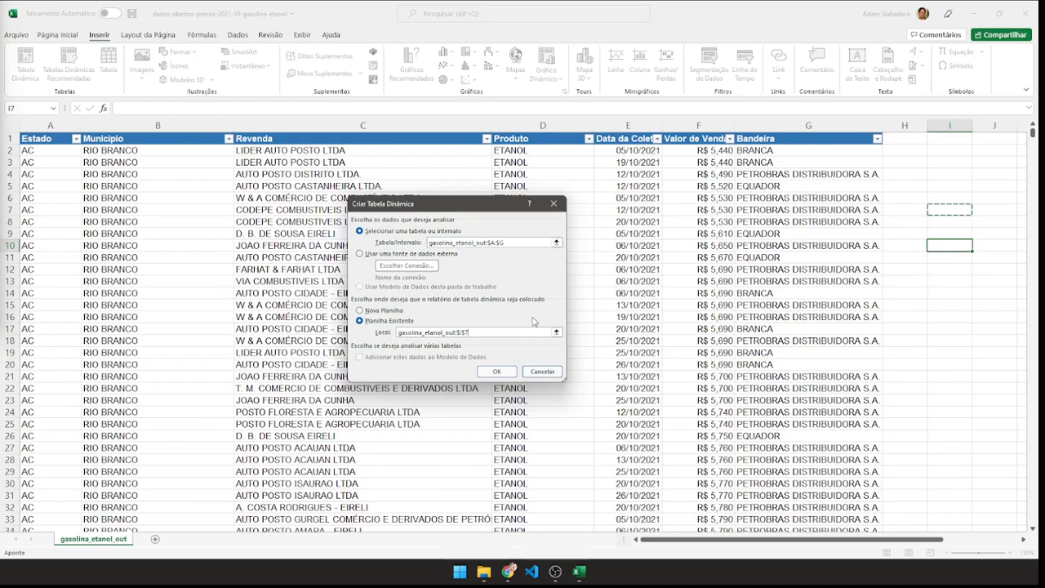
{"action": "left_click", "coordinate": [360, 310]}
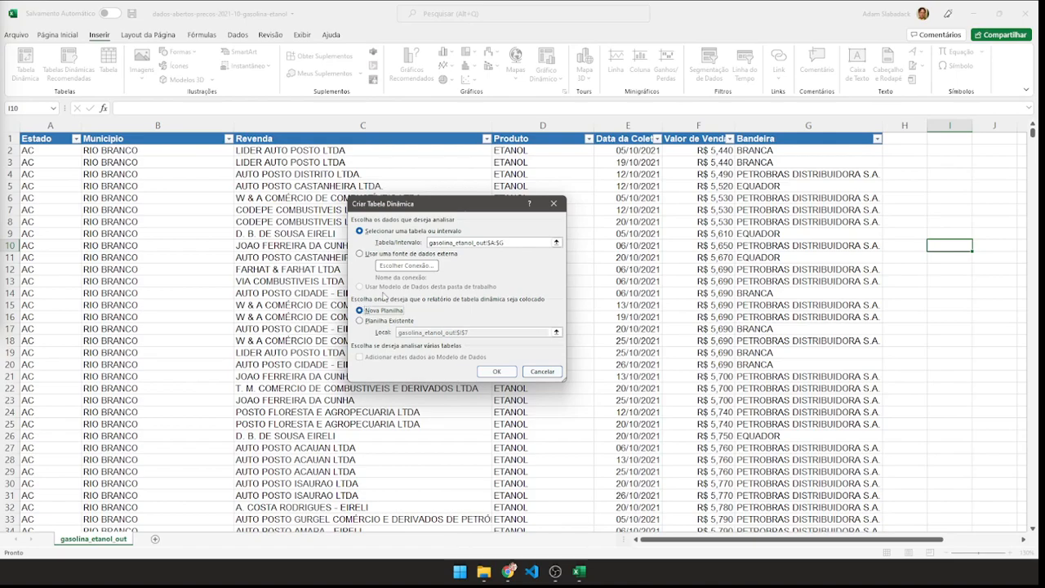
{"action": "left_click", "coordinate": [495, 372]}
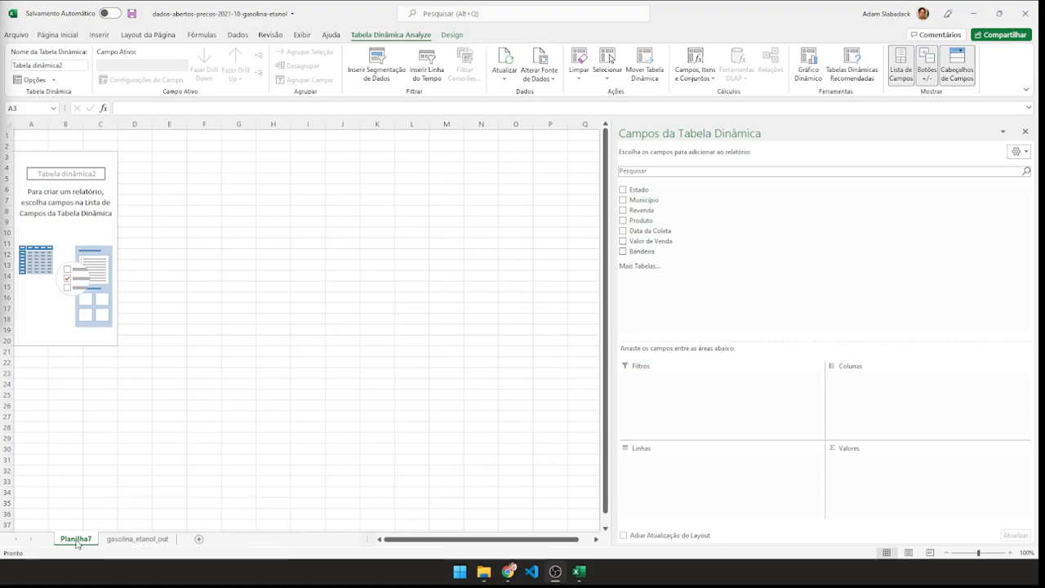
Rename the new PivotTable worksheet as tab_din.
{"action": "double_click", "coordinate": [76, 539]}
{"action": "left_click", "coordinate": [169, 437]}
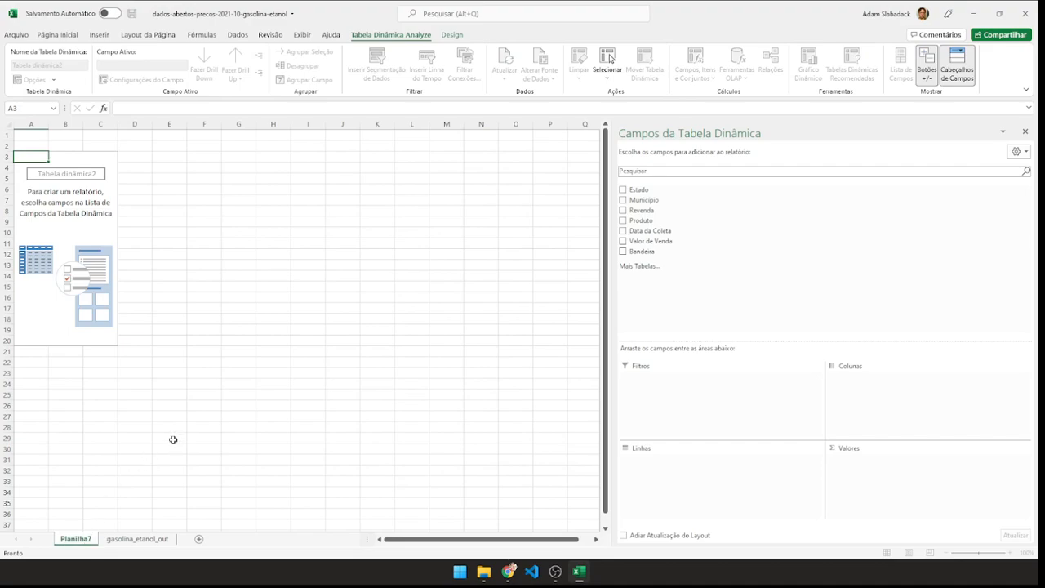
{"action": "right_click", "coordinate": [70, 540]}
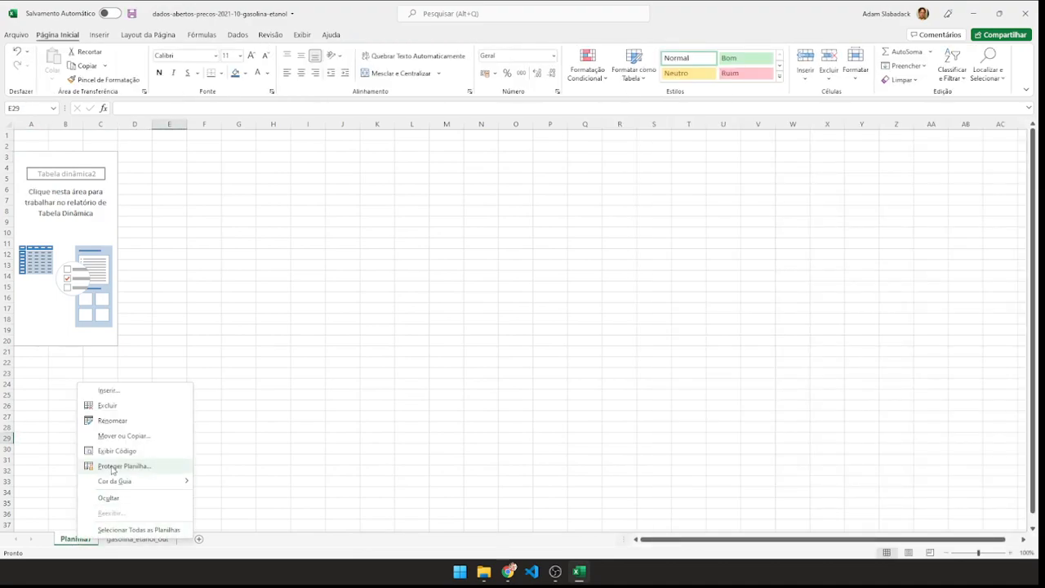
{"action": "left_click", "coordinate": [121, 421]}
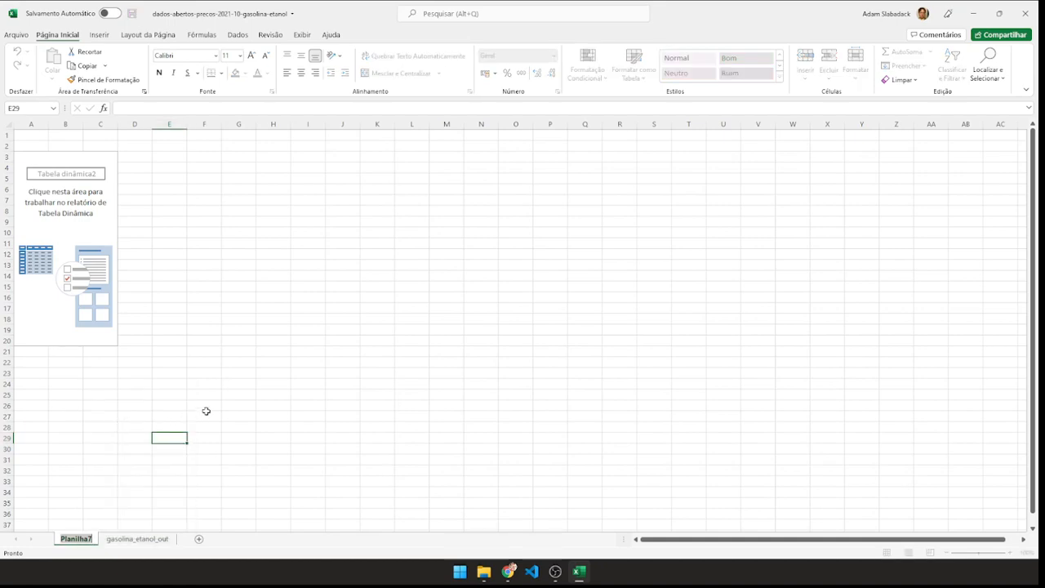
{"action": "type", "text": "t"}
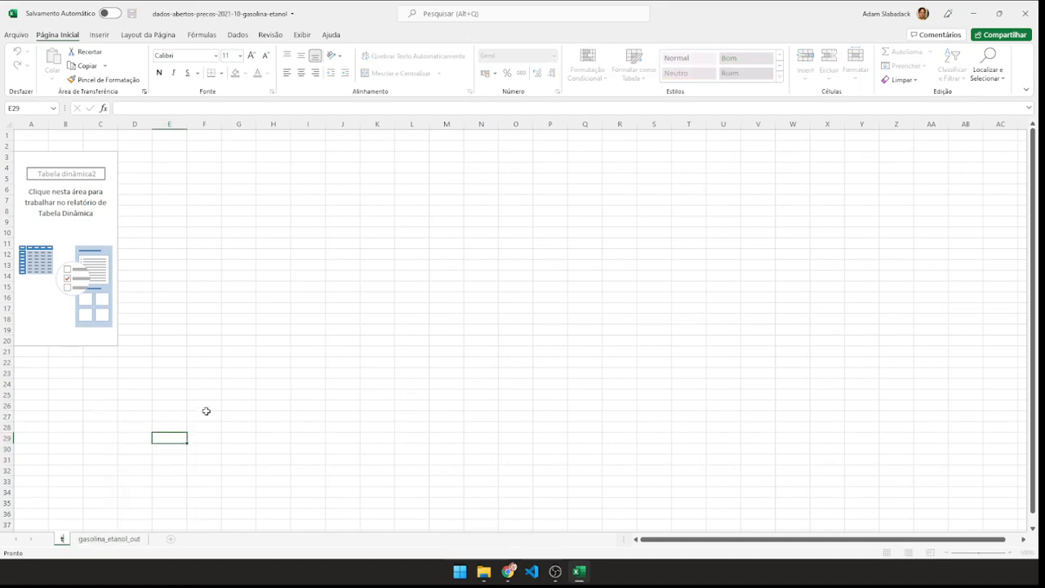
{"action": "type", "text": "abl_din"}
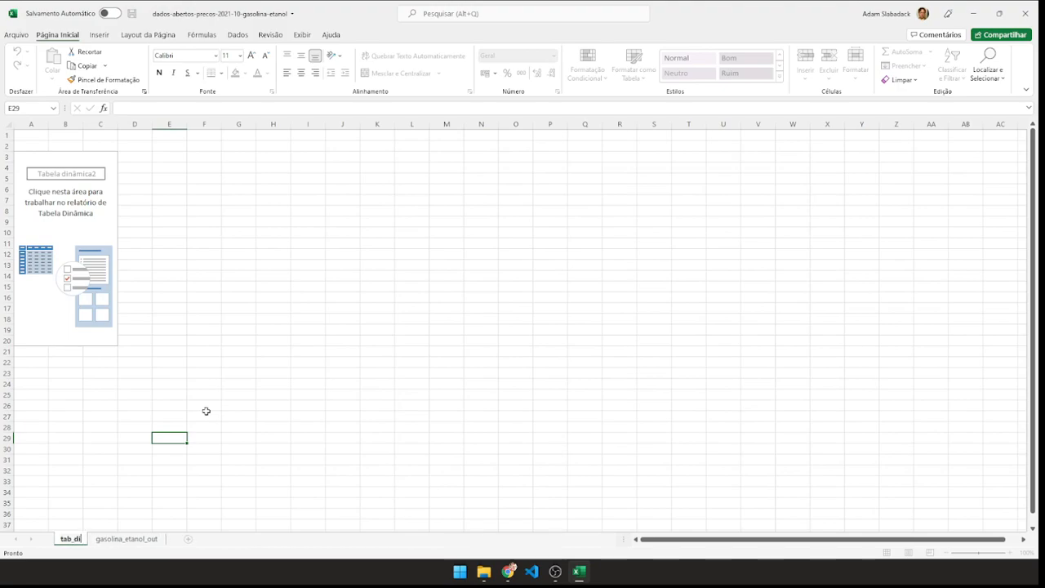
{"action": "key", "text": "Return"}
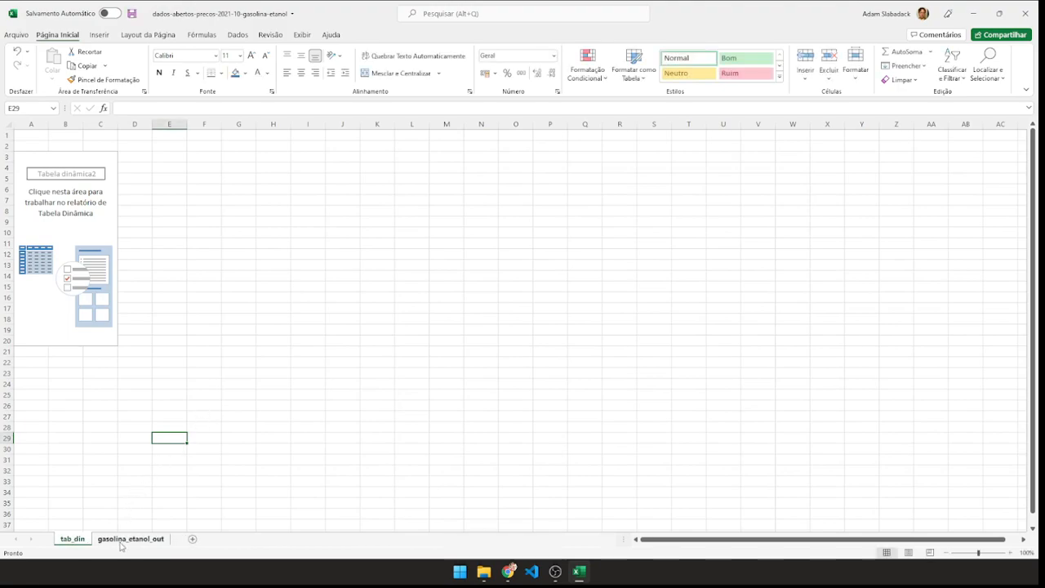
Move the tab_din sheet after gasolina_etanol_out and return to the source data sheet.
{"action": "left_click", "coordinate": [133, 540]}
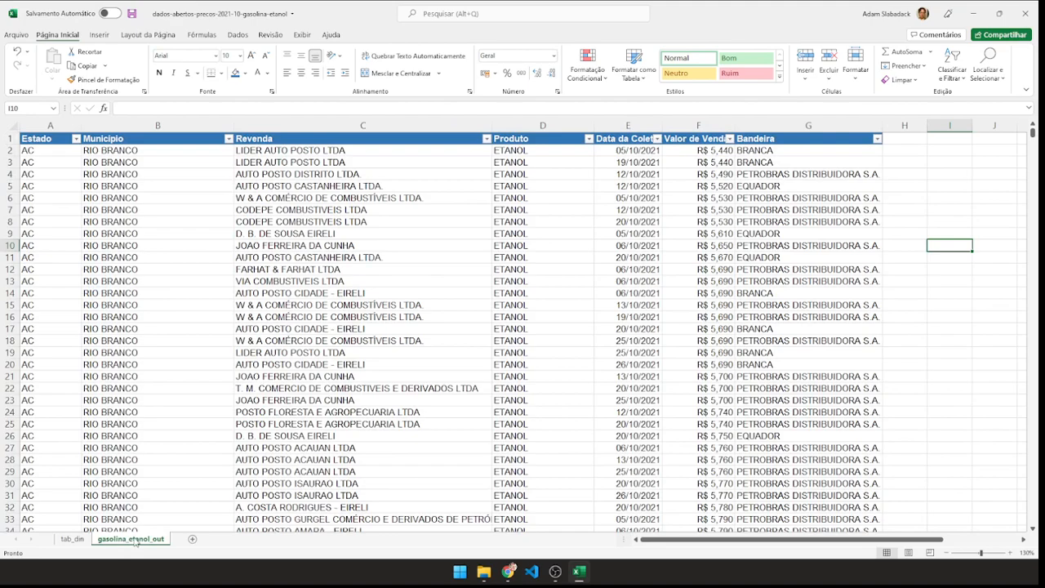
{"action": "left_click", "coordinate": [72, 540]}
{"action": "left_click_drag", "start_coordinate": [70, 543], "coordinate": [166, 539]}
{"action": "left_click", "coordinate": [86, 501]}
{"action": "left_click", "coordinate": [94, 541]}
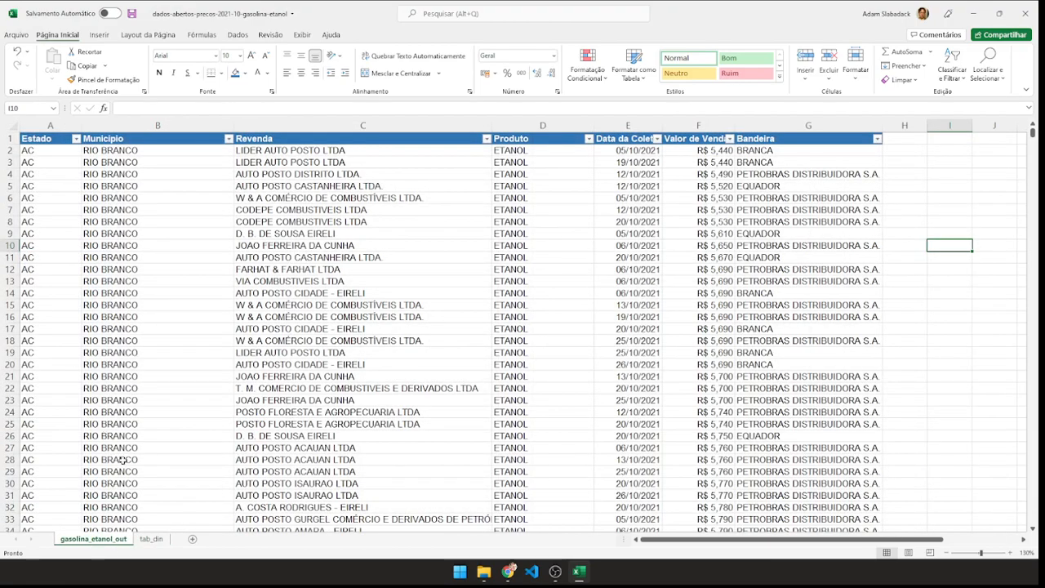
View the empty PivotTable's field list on tab_din, then check the column headers on the gasolina_etanol_out sheet.
{"action": "left_click", "coordinate": [151, 540]}
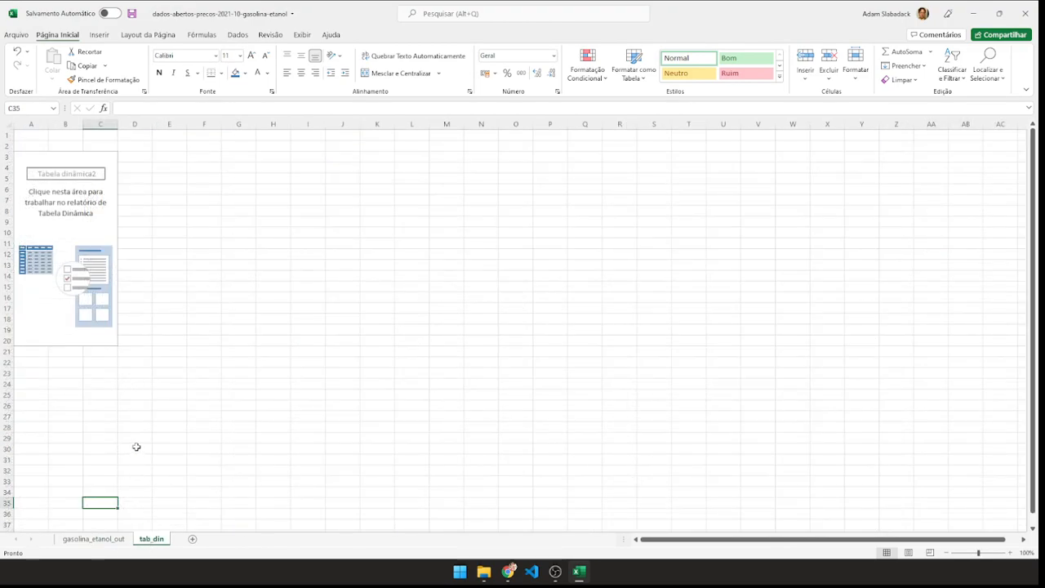
{"action": "left_click", "coordinate": [46, 314]}
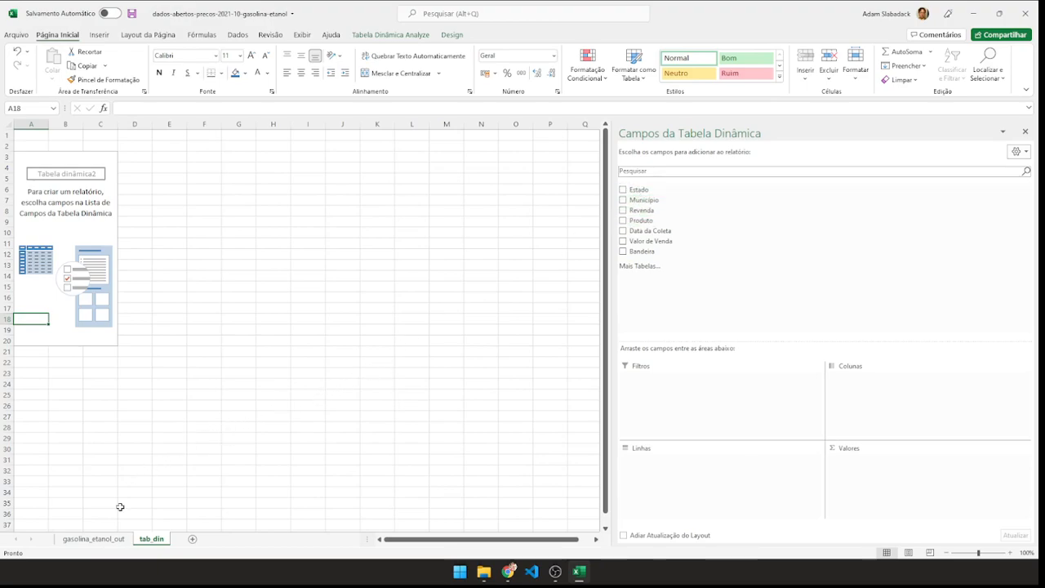
{"action": "left_click", "coordinate": [92, 539]}
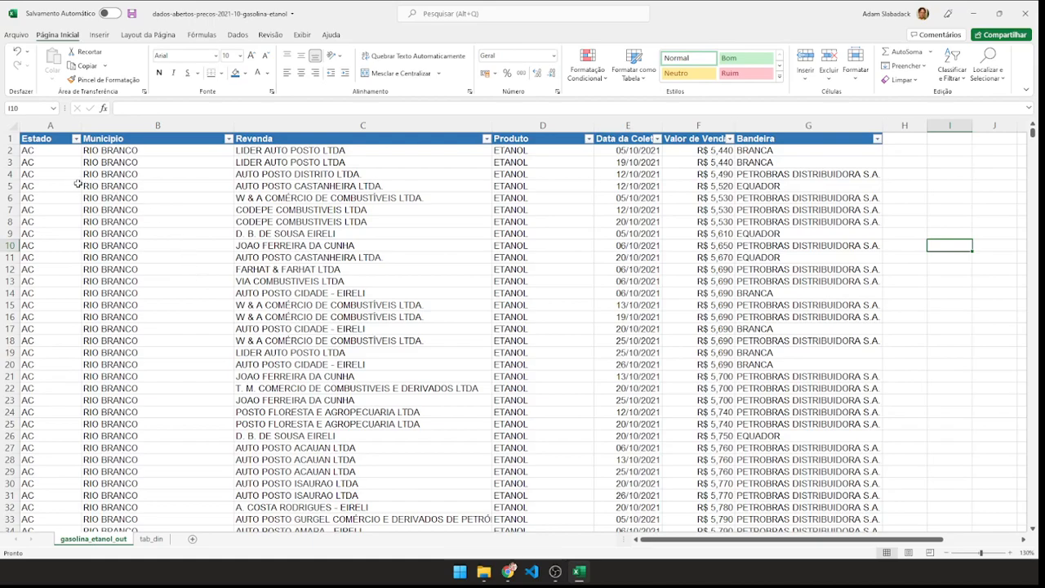
Examine the Estado, Município, Revenda and Produto columns on gasolina_etanol_out and compare them with the PivotTable field list on tab_din.
{"action": "left_click", "coordinate": [59, 143]}
{"action": "left_click", "coordinate": [193, 145]}
{"action": "left_click", "coordinate": [261, 143]}
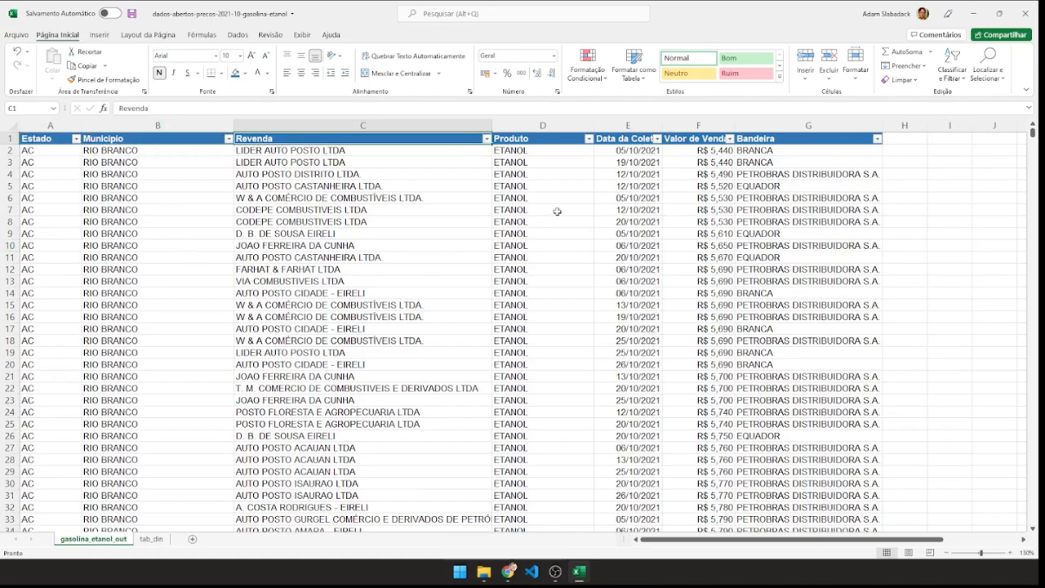
{"action": "left_click", "coordinate": [536, 141]}
{"action": "left_click", "coordinate": [522, 124]}
{"action": "left_click", "coordinate": [406, 125]}
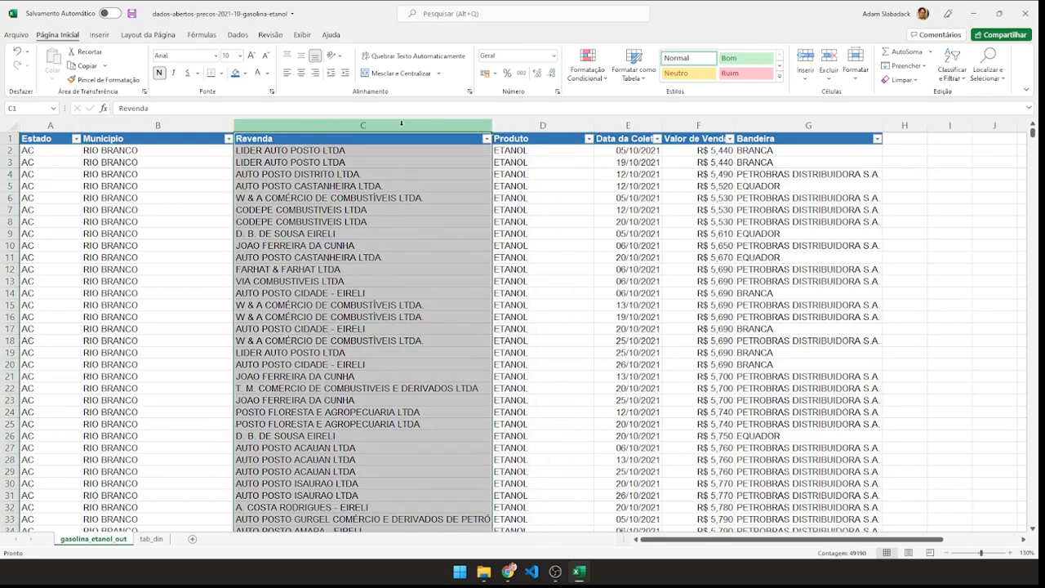
{"action": "left_click", "coordinate": [181, 127]}
{"action": "left_click", "coordinate": [151, 539]}
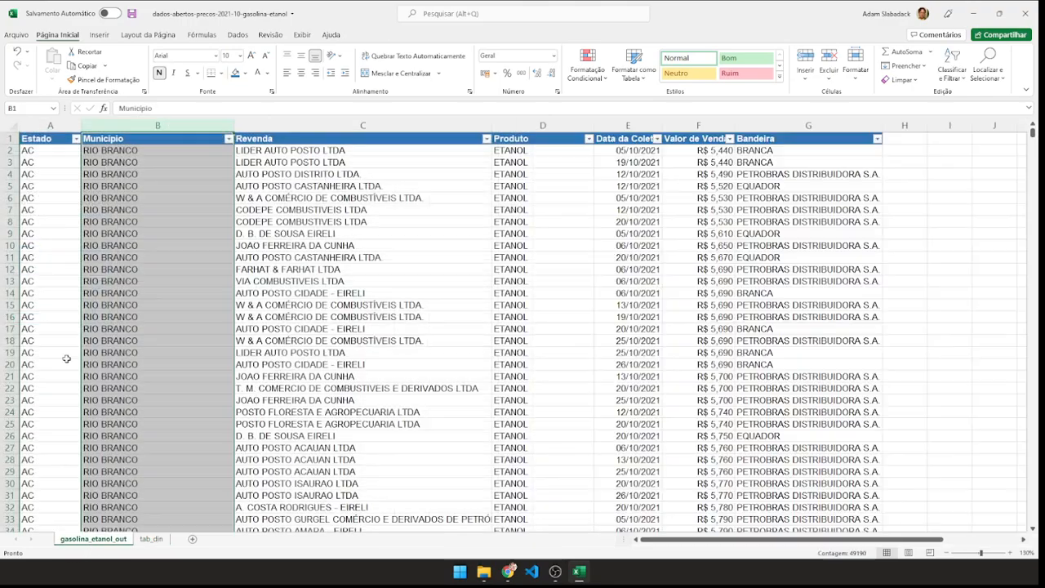
{"action": "left_click", "coordinate": [81, 540]}
{"action": "left_click", "coordinate": [41, 140]}
{"action": "left_click", "coordinate": [102, 139]}
{"action": "left_click", "coordinate": [255, 139]}
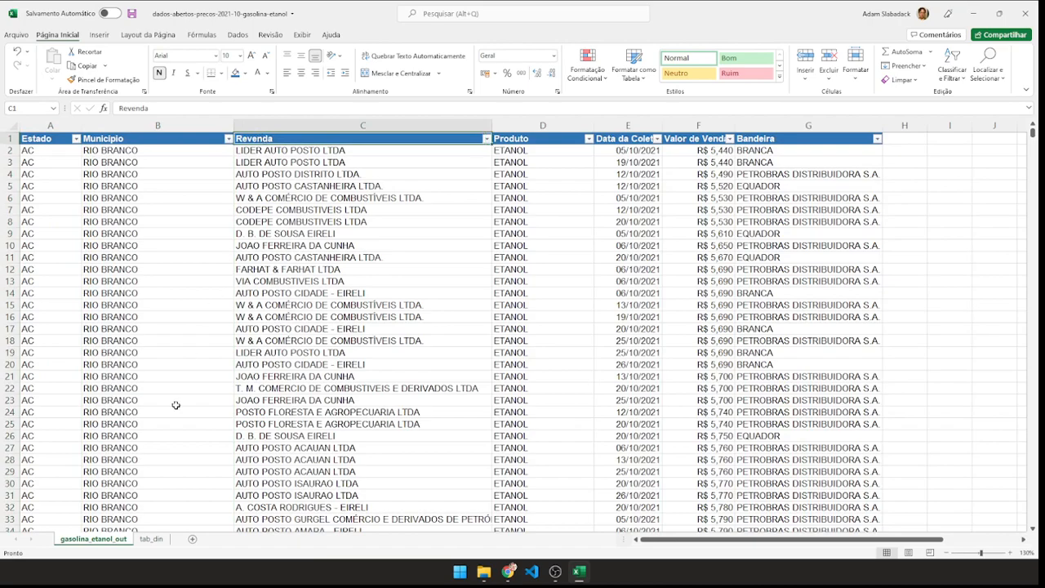
Add the Estado field to the row area of the PivotTable on the tab_din sheet.
{"action": "left_click", "coordinate": [152, 539]}
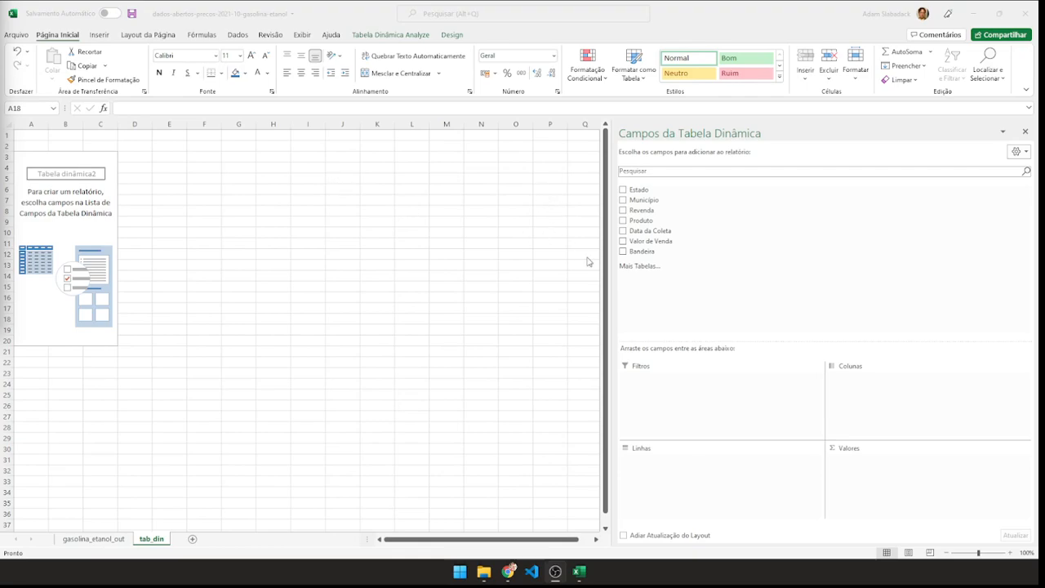
{"action": "left_click", "coordinate": [646, 190]}
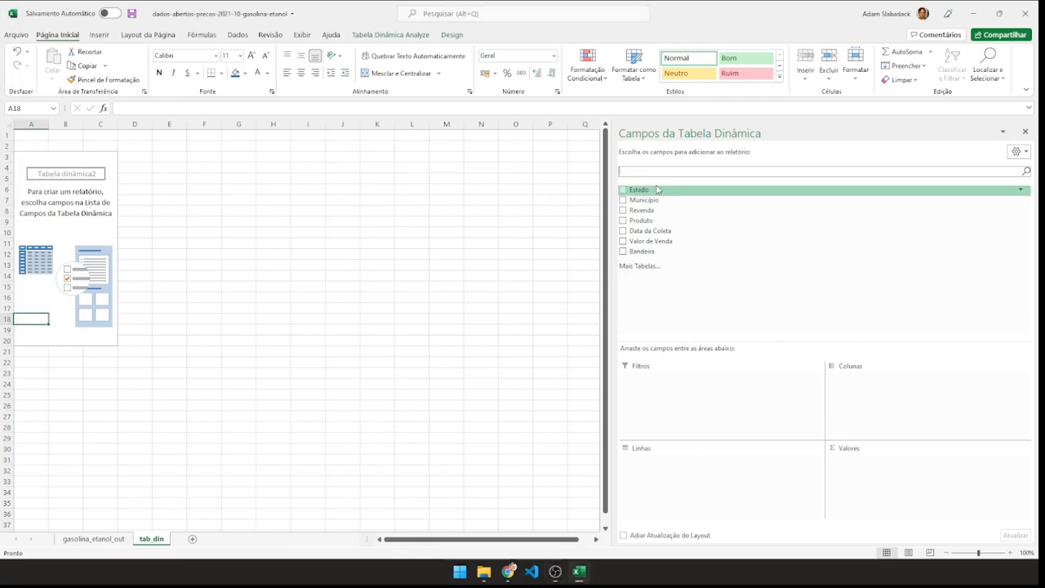
{"action": "left_click_drag", "start_coordinate": [644, 189], "coordinate": [666, 468]}
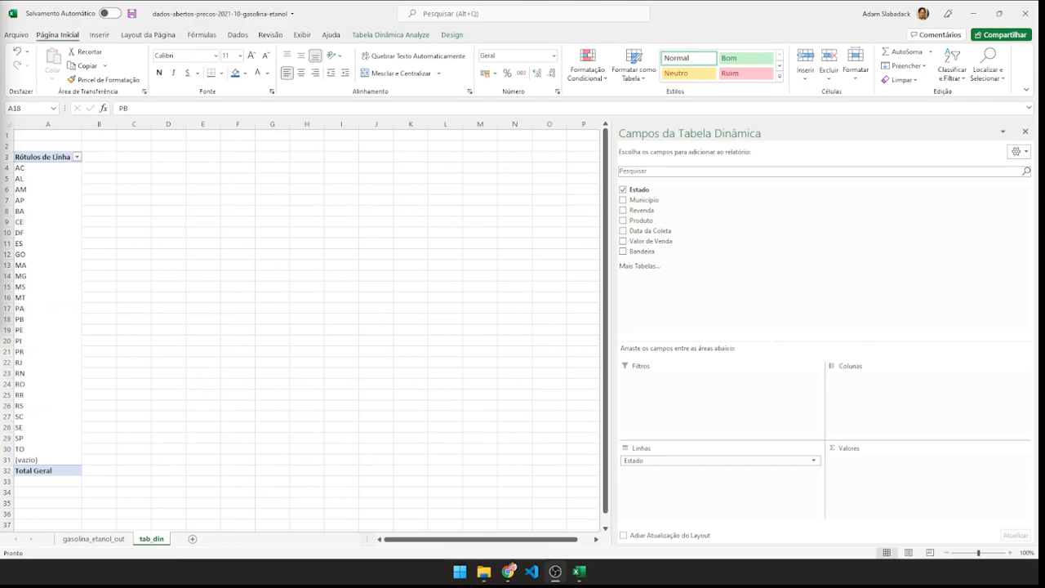
Check the repeated Estado values in the source data and add Produto below Estado in the PivotTable's rows.
{"action": "left_click", "coordinate": [96, 539]}
{"action": "left_click_drag", "start_coordinate": [50, 157], "coordinate": [59, 409]}
{"action": "left_click", "coordinate": [152, 539]}
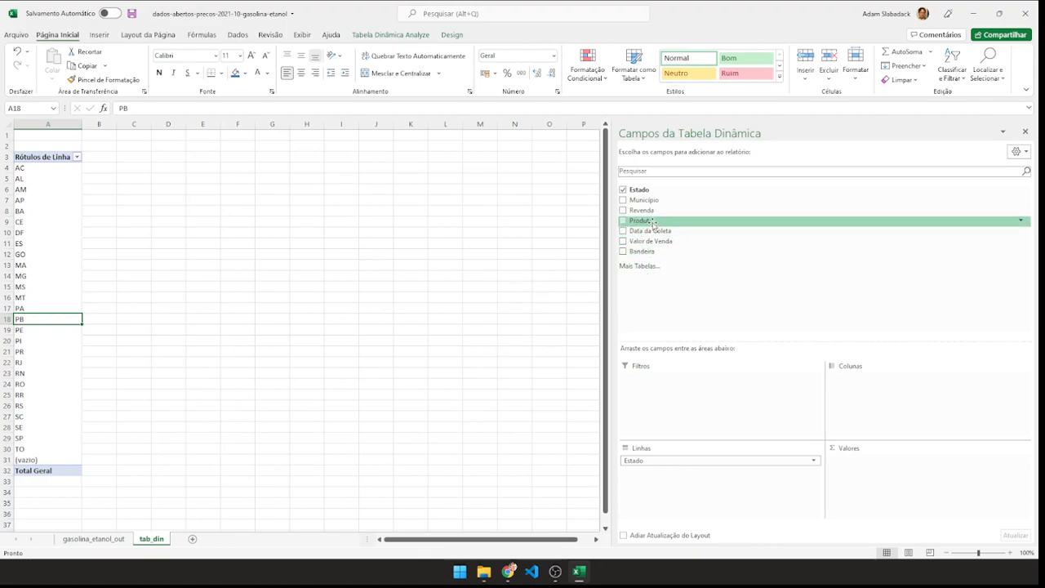
{"action": "left_click_drag", "start_coordinate": [653, 223], "coordinate": [672, 484]}
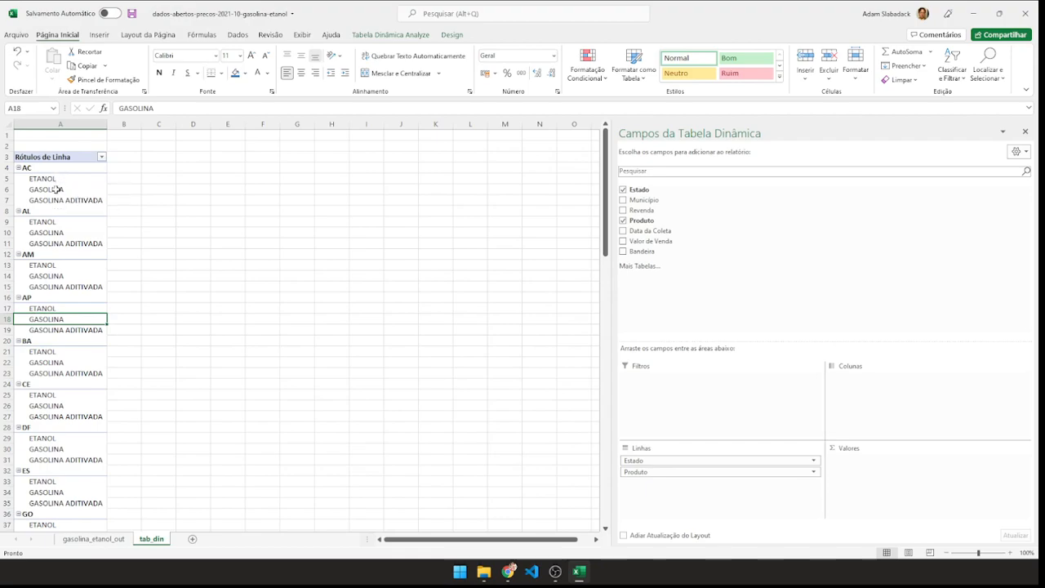
Review the source Produto column and add Valor de Venda to the PivotTable's values area.
{"action": "left_click", "coordinate": [93, 539]}
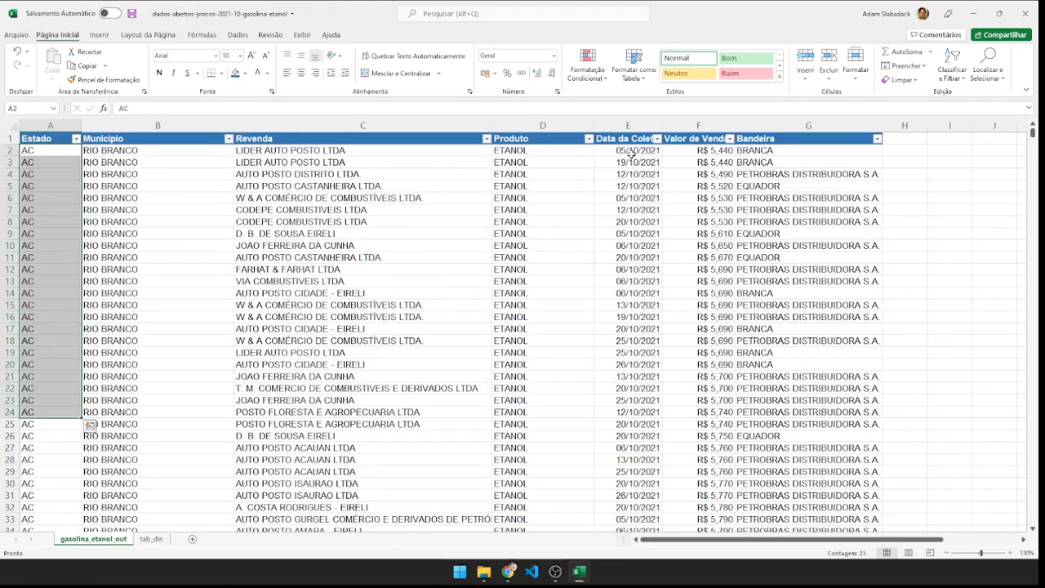
{"action": "left_click", "coordinate": [545, 124]}
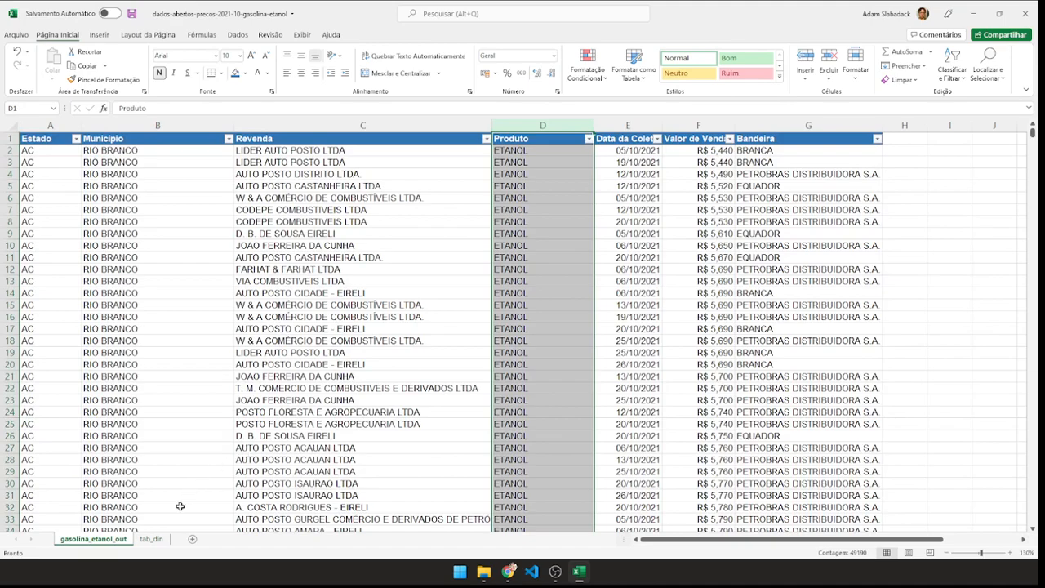
{"action": "left_click", "coordinate": [157, 541]}
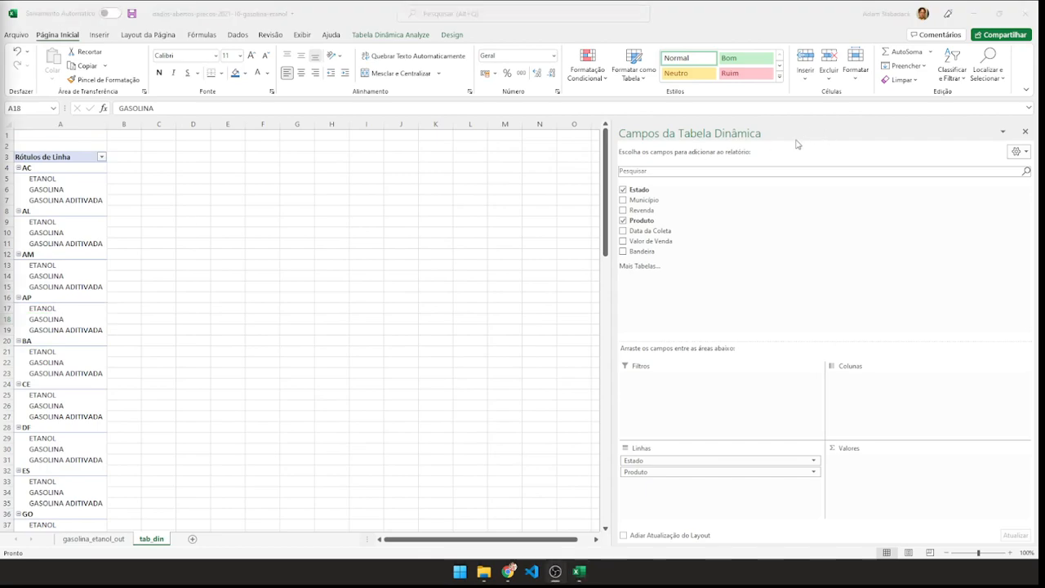
{"action": "left_click", "coordinate": [645, 243]}
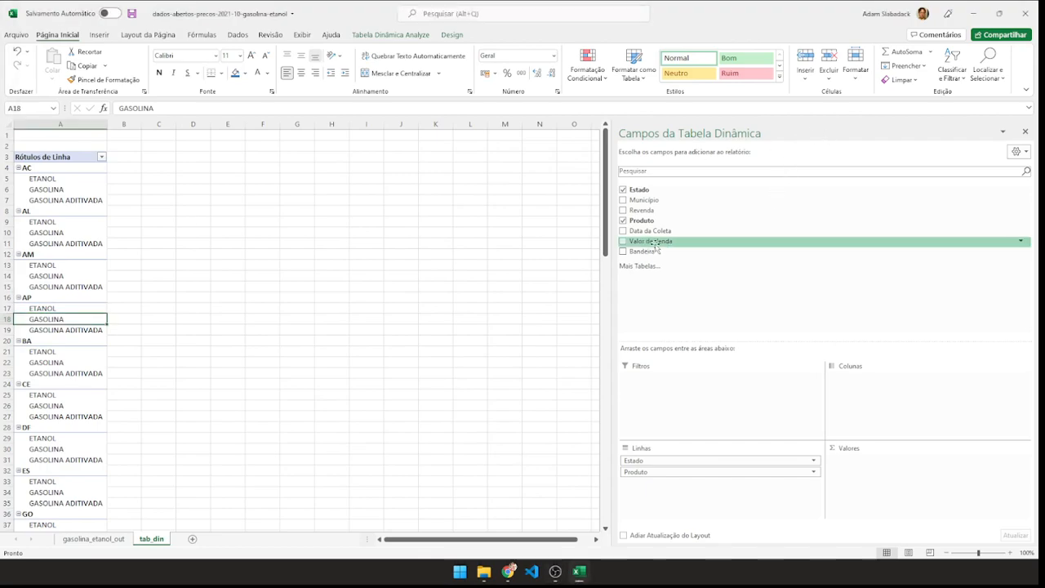
{"action": "left_click_drag", "start_coordinate": [657, 243], "coordinate": [888, 481]}
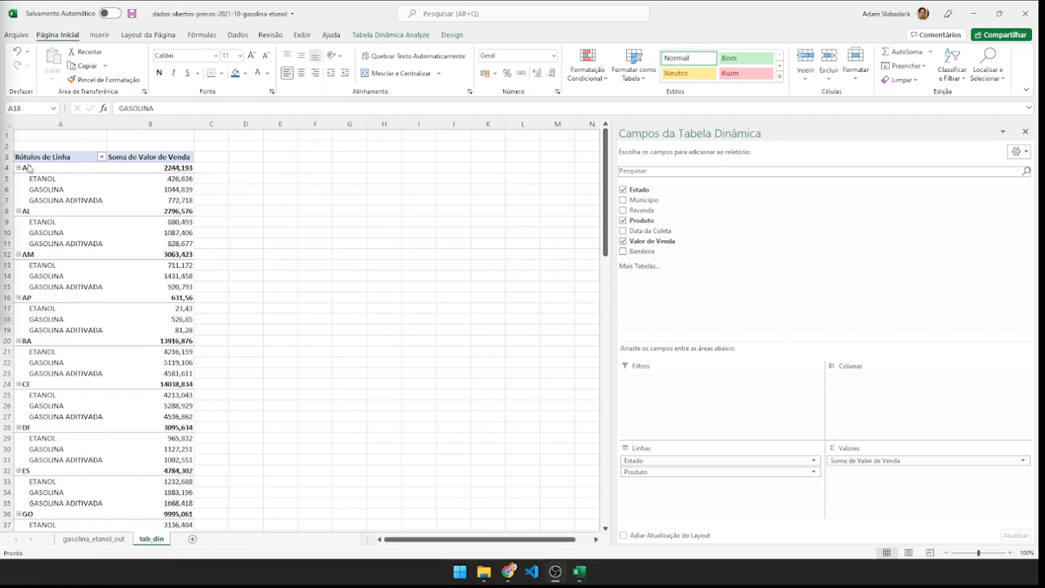
Examine the Produto, Estado, Município and Revenda entries on gasolina_etanol_out and return to the tab_din sheet.
{"action": "left_click", "coordinate": [90, 541]}
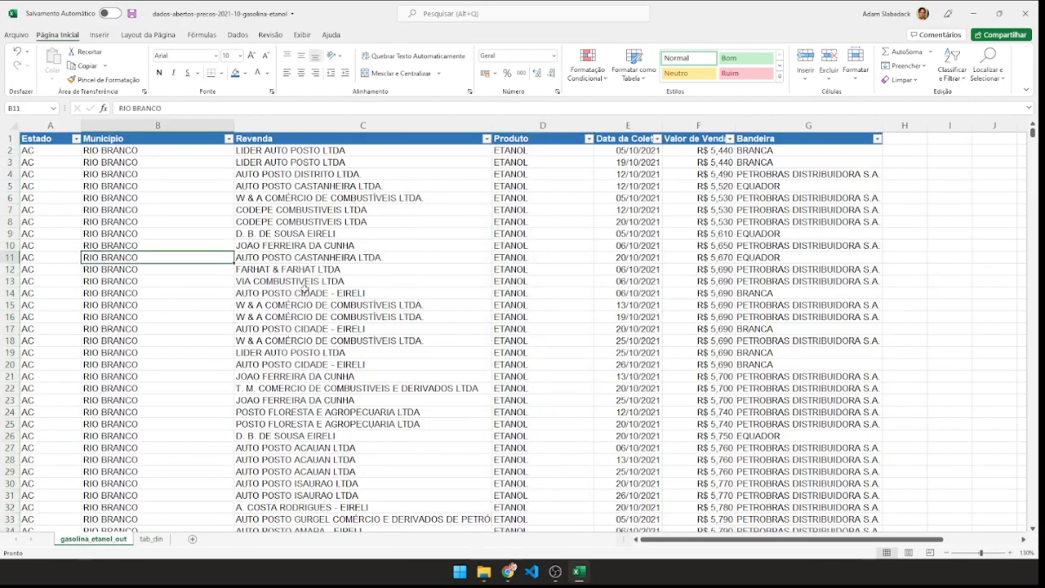
{"action": "left_click_drag", "start_coordinate": [511, 157], "coordinate": [514, 309]}
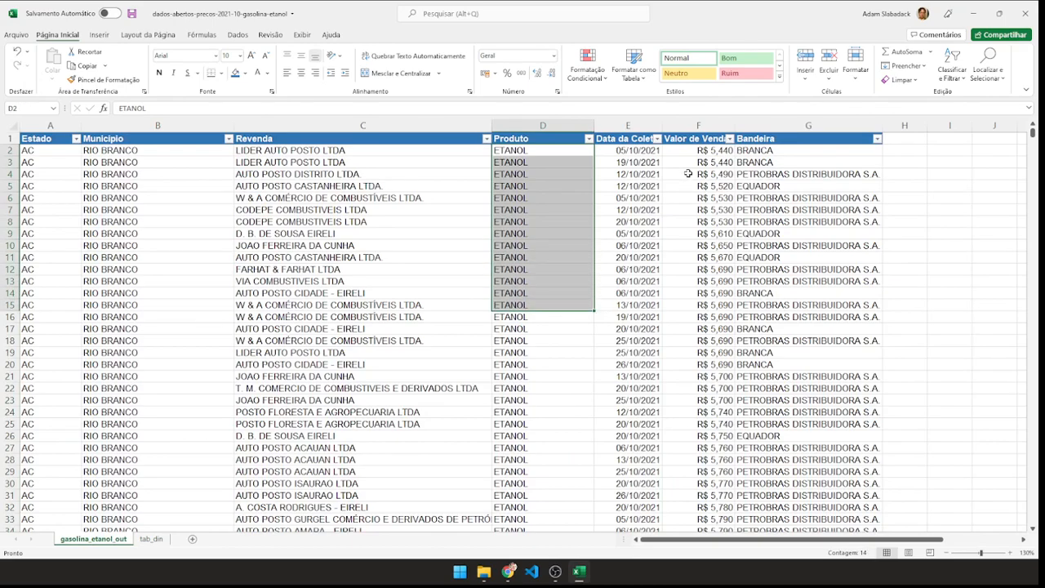
{"action": "left_click_drag", "start_coordinate": [43, 152], "coordinate": [49, 247]}
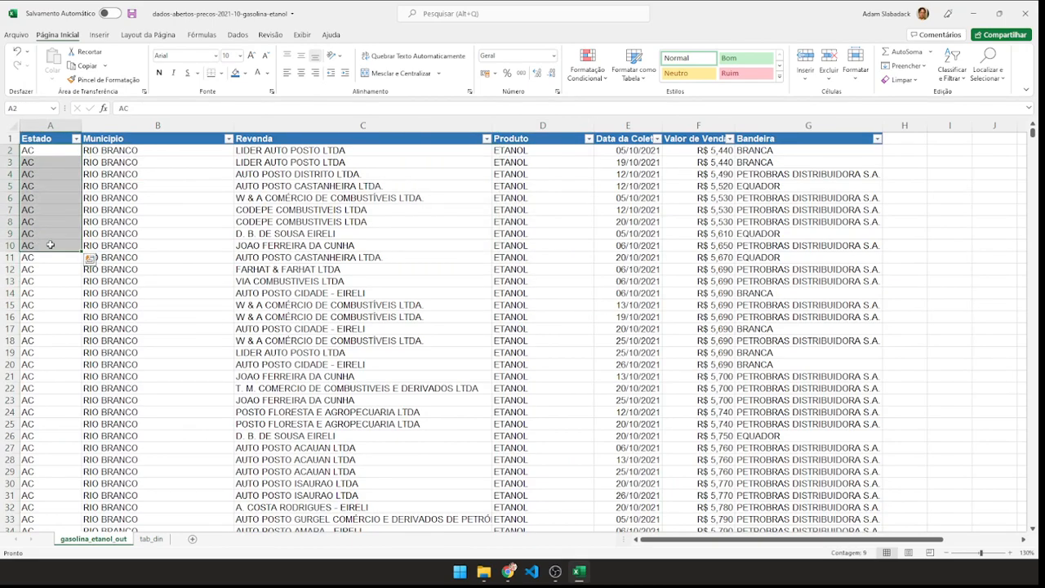
{"action": "left_click_drag", "start_coordinate": [114, 162], "coordinate": [110, 246]}
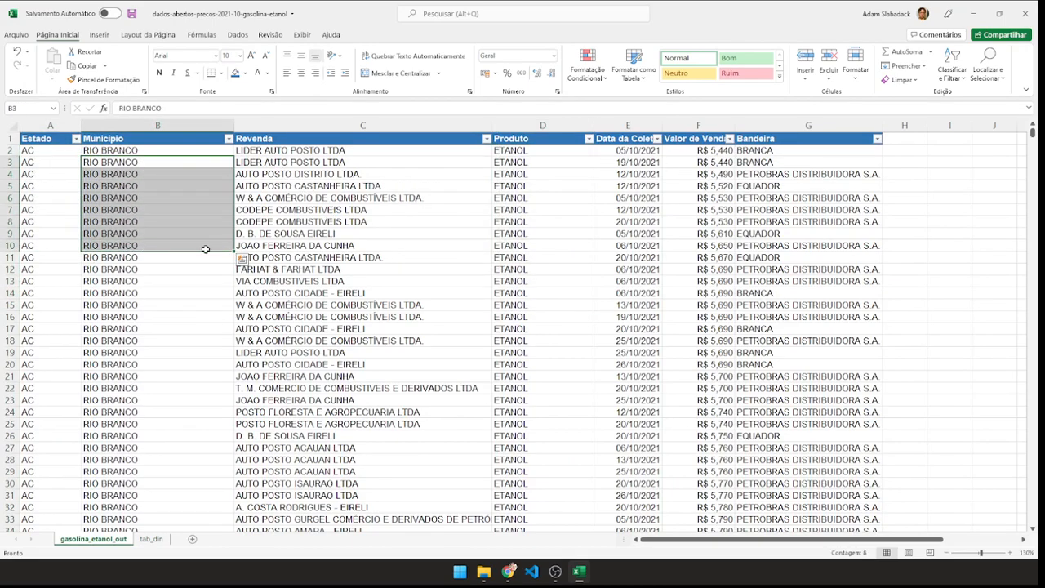
{"action": "left_click_drag", "start_coordinate": [286, 150], "coordinate": [290, 235]}
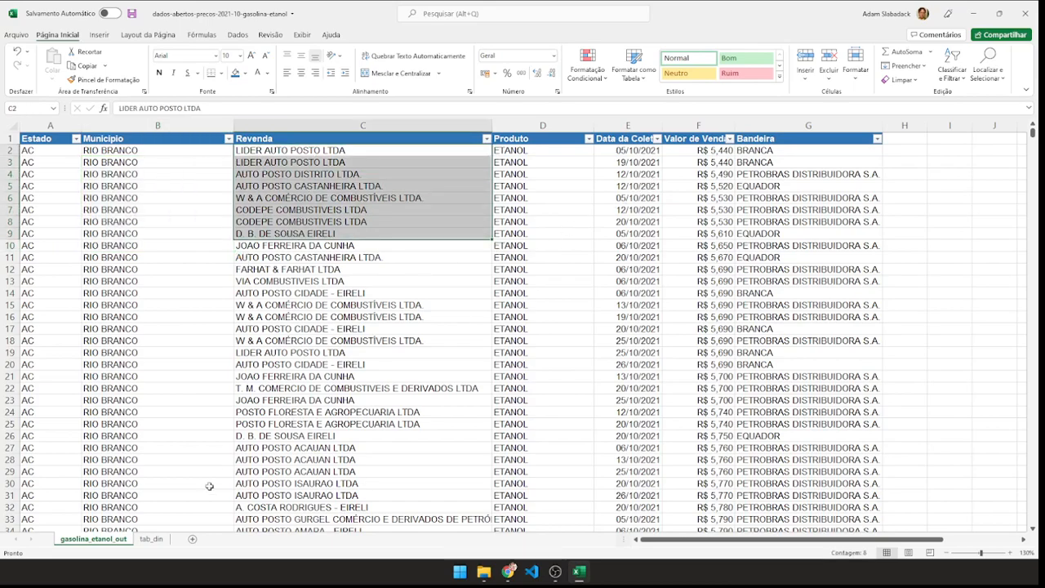
{"action": "left_click", "coordinate": [156, 541]}
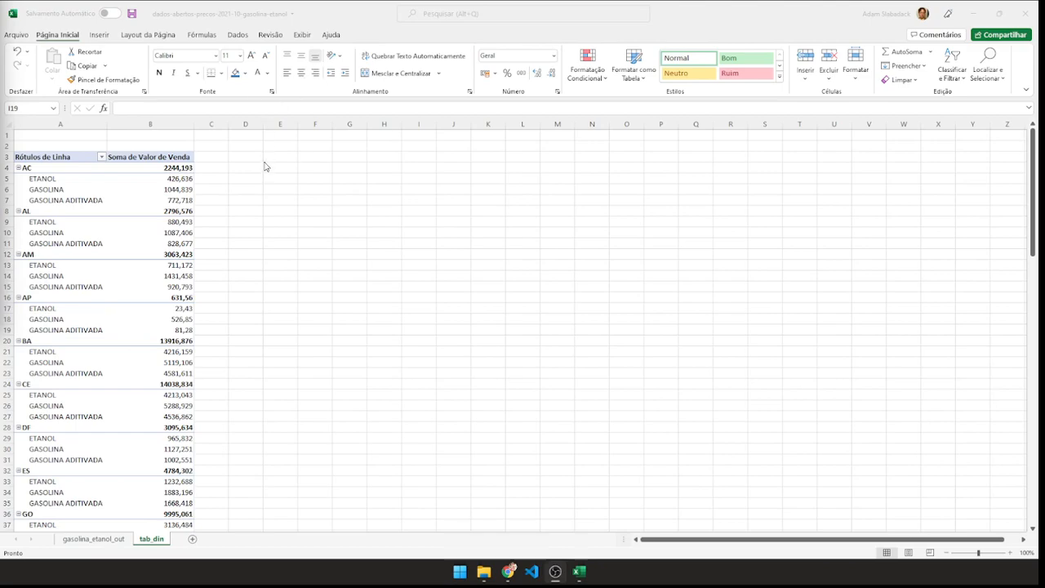
Try summarizing Valor de Venda by Média from its column header, and switch the summary back to Soma.
{"action": "left_click", "coordinate": [160, 156]}
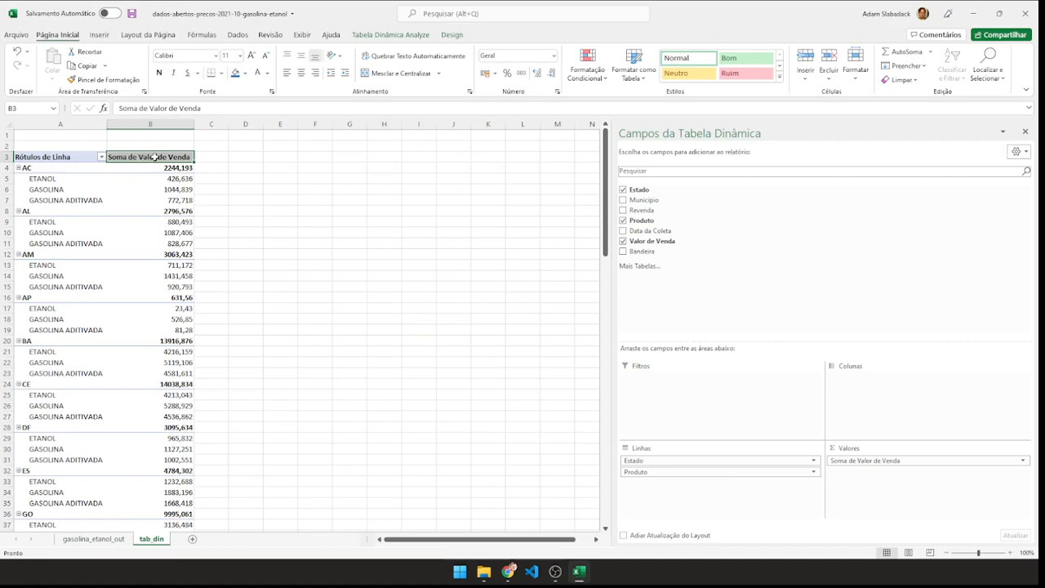
{"action": "right_click", "coordinate": [154, 157]}
{"action": "mouse_move", "coordinate": [251, 271]}
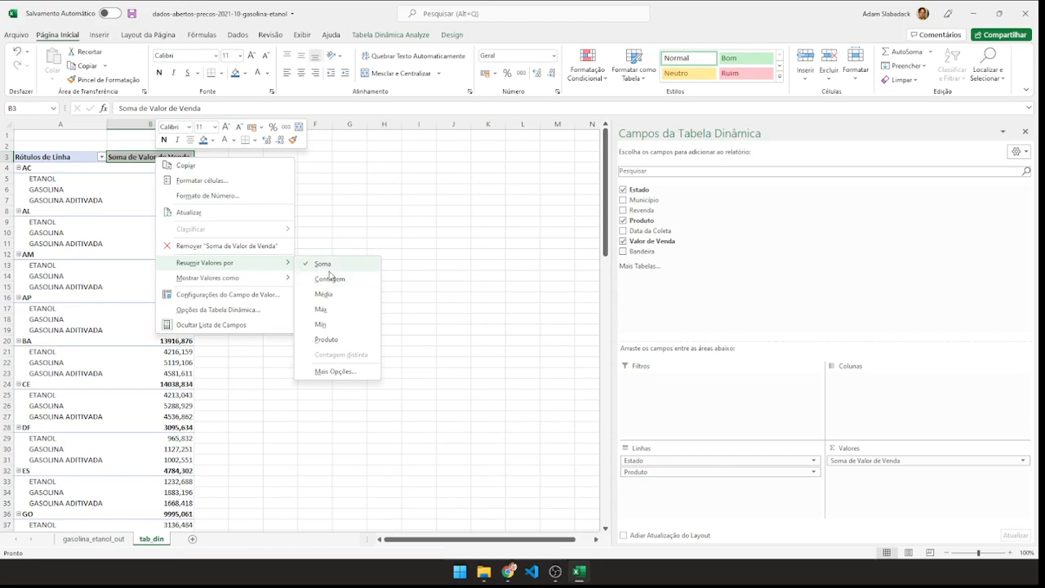
{"action": "left_click", "coordinate": [341, 294]}
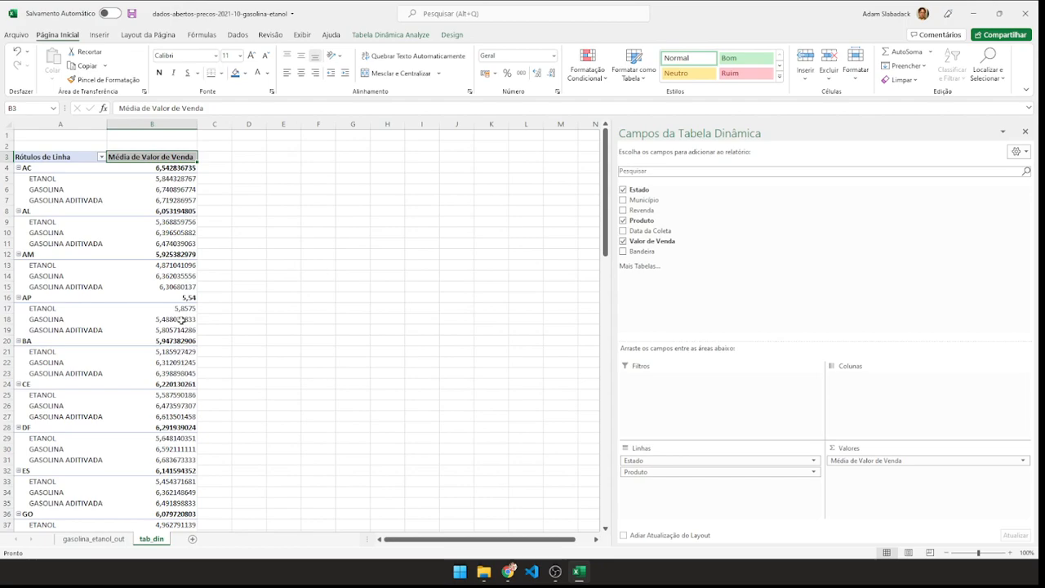
{"action": "right_click", "coordinate": [173, 155]}
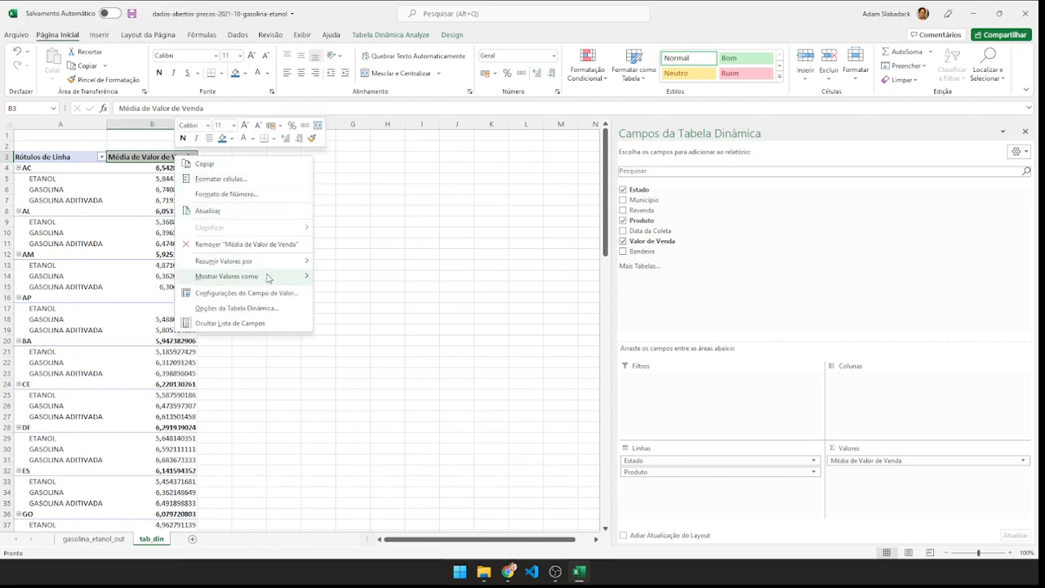
{"action": "mouse_move", "coordinate": [286, 262]}
{"action": "left_click", "coordinate": [339, 263]}
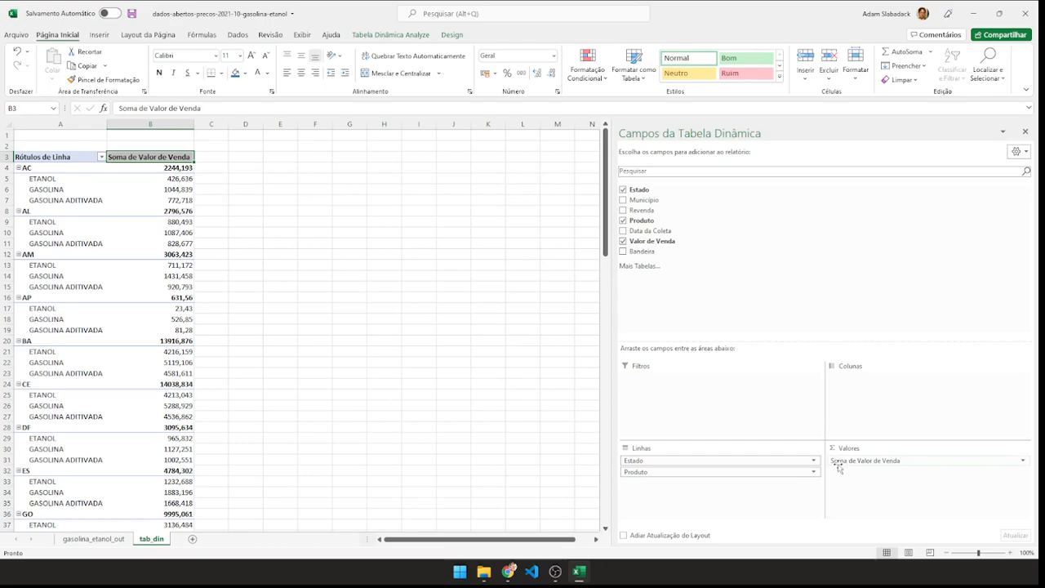
Change the value field settings of Valor de Venda to summarize by Média.
{"action": "left_click", "coordinate": [1024, 463]}
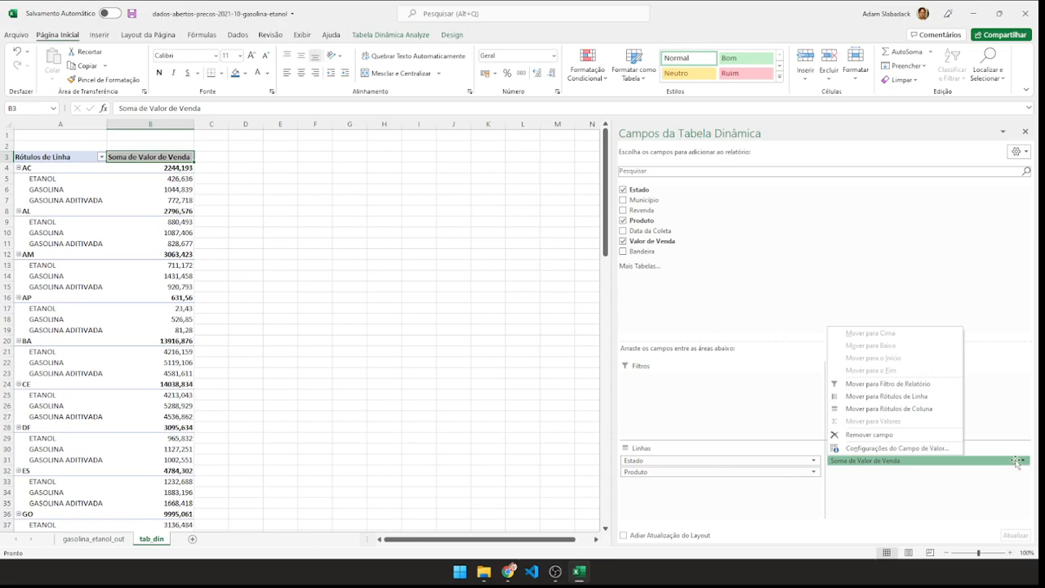
{"action": "left_click", "coordinate": [882, 448]}
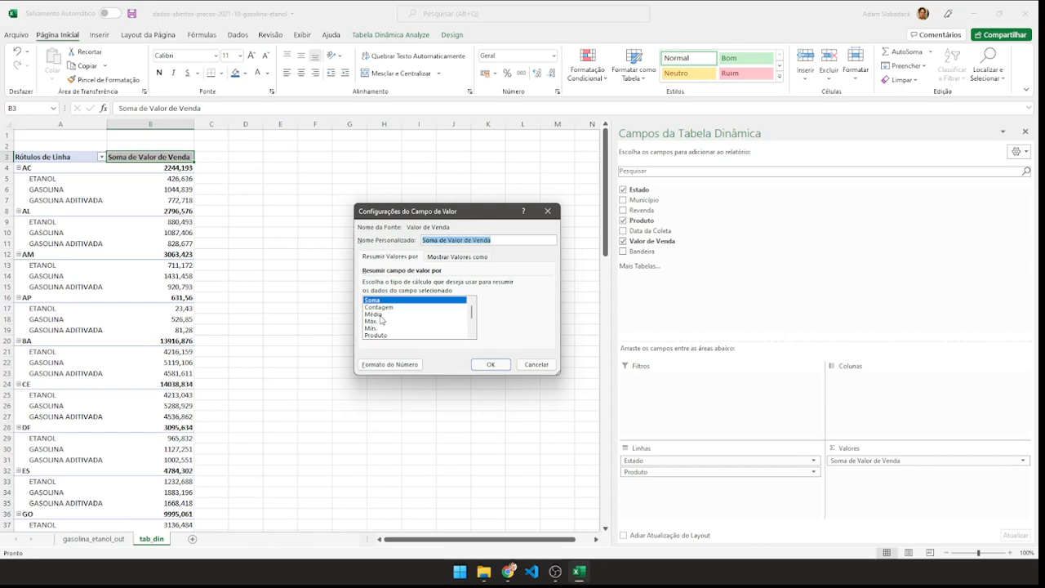
{"action": "left_click", "coordinate": [378, 314]}
{"action": "left_click", "coordinate": [490, 365]}
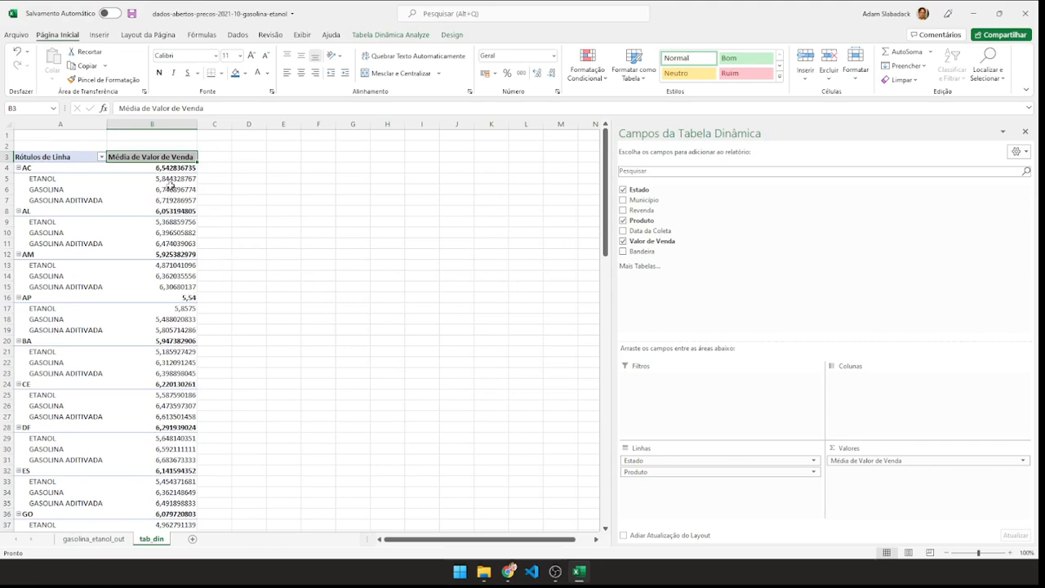
Reduce the average price values in B4:B114, including the grand total, to three decimal places.
{"action": "left_click_drag", "start_coordinate": [171, 168], "coordinate": [184, 513]}
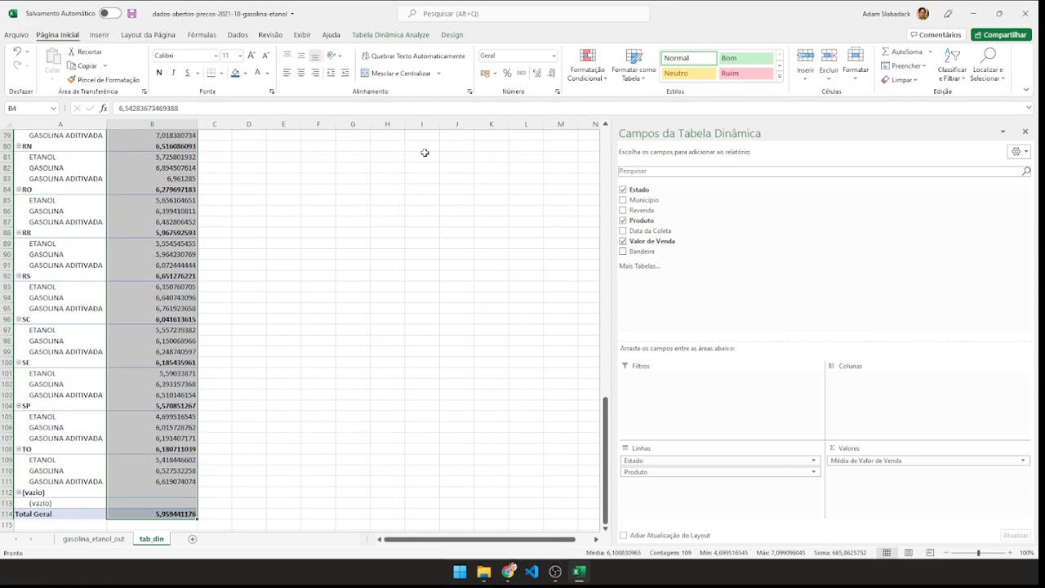
{"action": "left_click", "coordinate": [552, 74]}
{"action": "left_click", "coordinate": [552, 74]}
{"action": "left_click", "coordinate": [552, 73]}
{"action": "left_click", "coordinate": [552, 74]}
{"action": "left_click", "coordinate": [552, 74]}
{"action": "left_click", "coordinate": [552, 74]}
{"action": "left_click", "coordinate": [350, 232]}
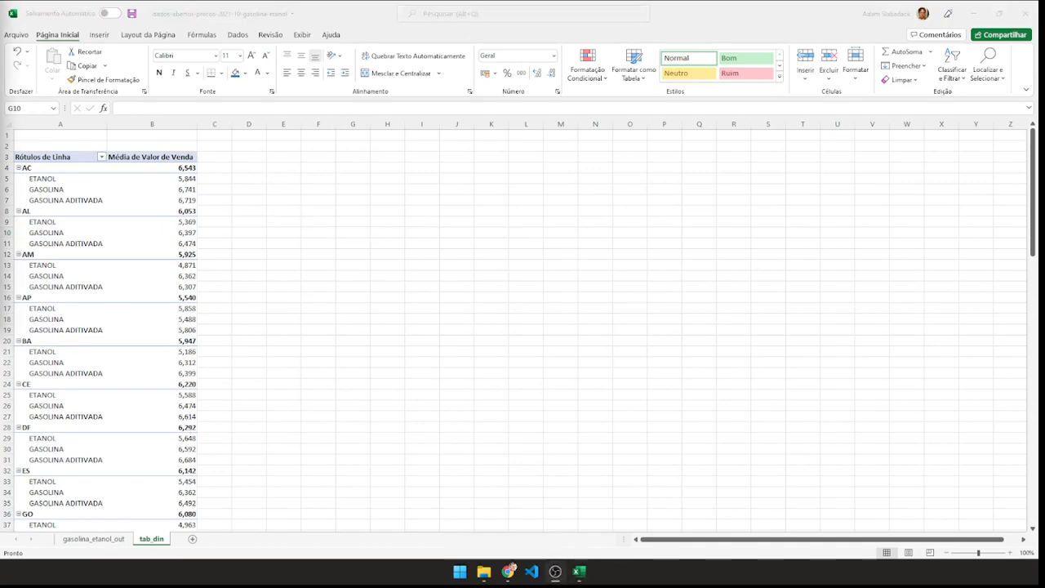
Examine the first two records' Data da Coleta, Revenda and Produto entries on the gasolina_etanol_out sheet.
{"action": "left_click", "coordinate": [94, 539]}
{"action": "left_click", "coordinate": [94, 539]}
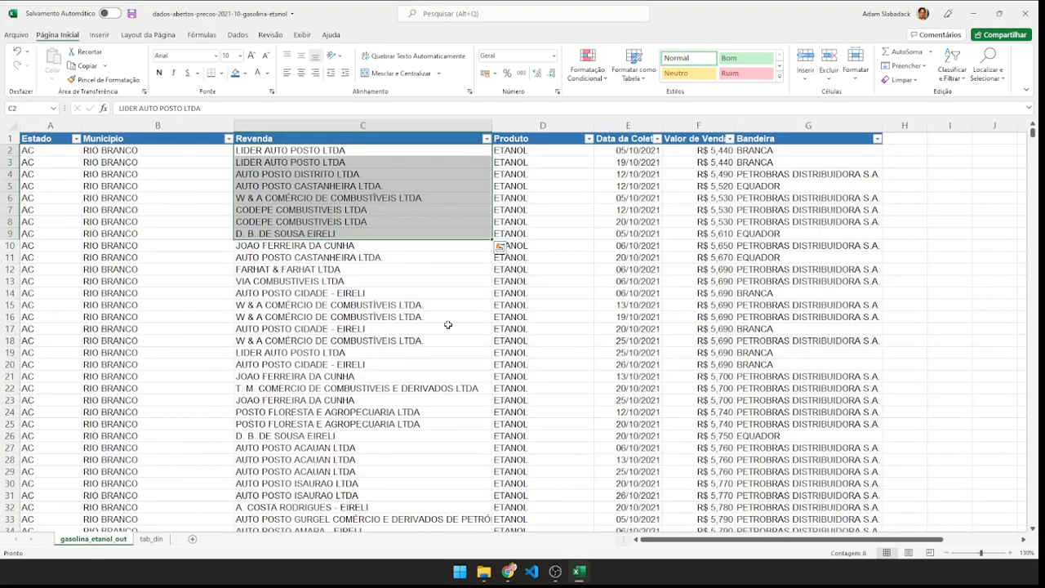
{"action": "left_click", "coordinate": [567, 255]}
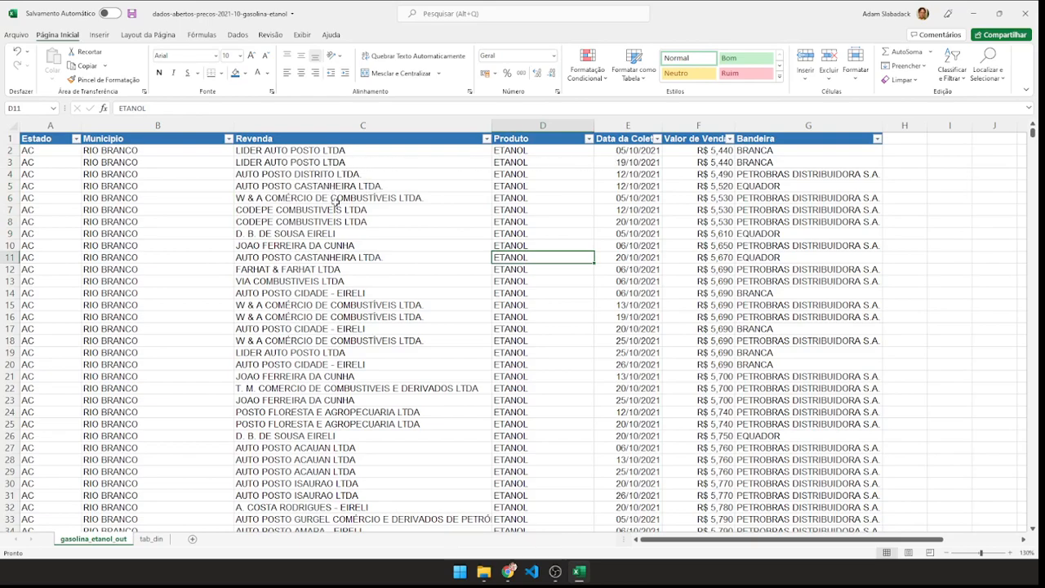
{"action": "left_click_drag", "start_coordinate": [626, 152], "coordinate": [621, 162]}
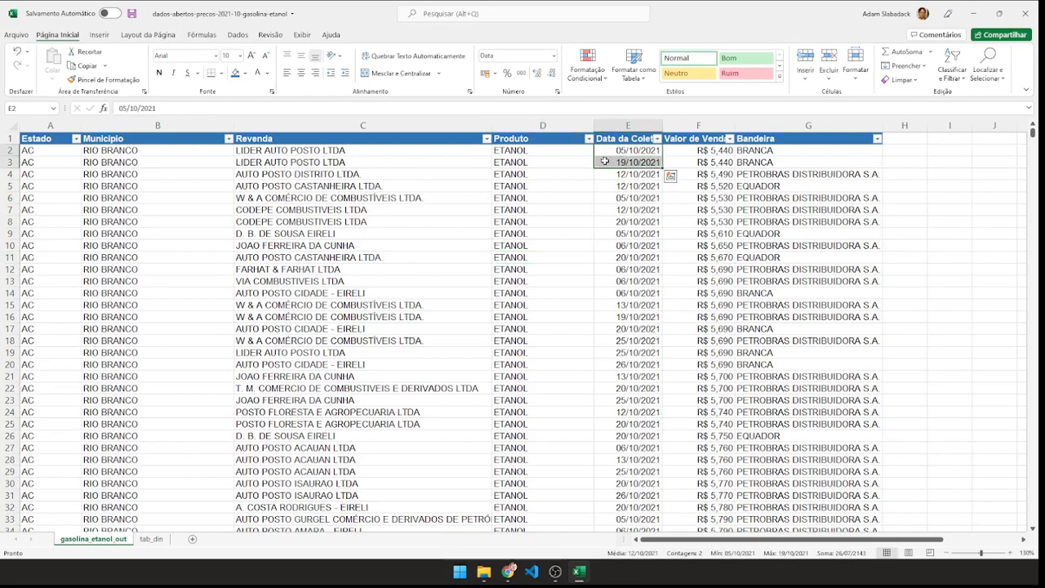
{"action": "left_click_drag", "start_coordinate": [268, 150], "coordinate": [270, 162]}
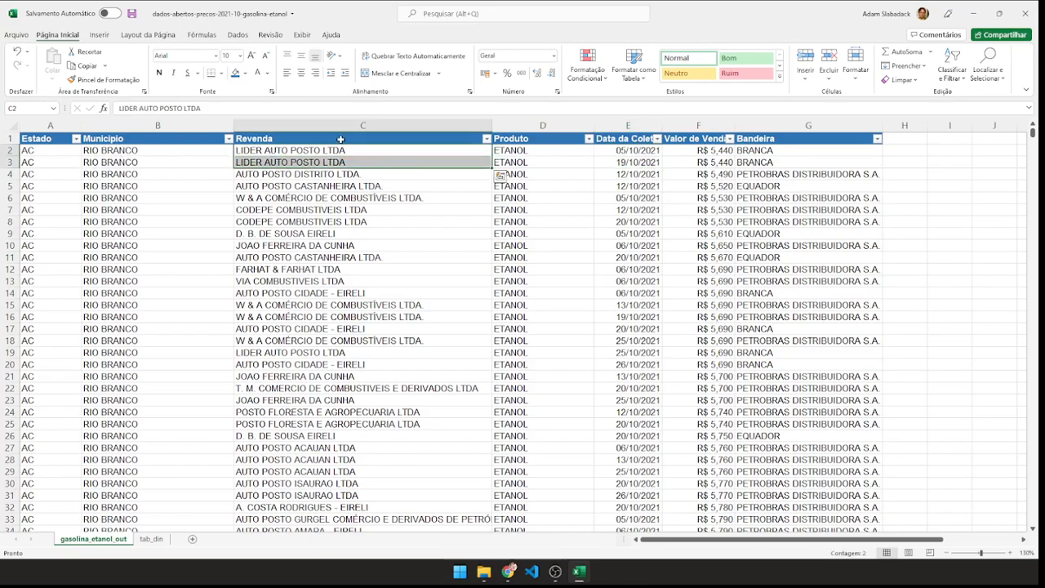
{"action": "left_click_drag", "start_coordinate": [533, 152], "coordinate": [531, 162]}
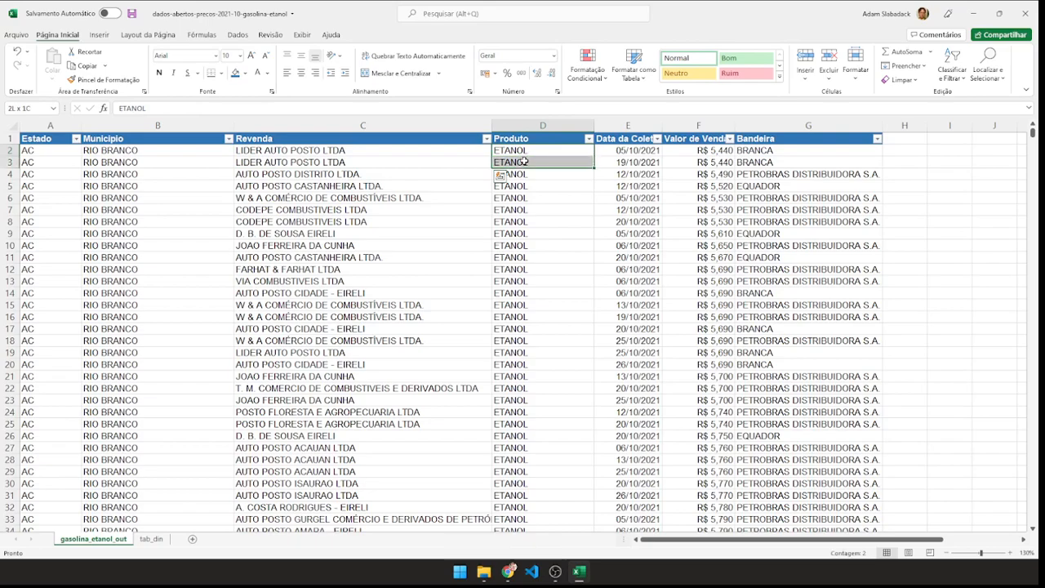
Add Data da Coleta as a report filter to the PivotTable on tab_din.
{"action": "left_click_drag", "start_coordinate": [704, 152], "coordinate": [702, 162]}
{"action": "left_click_drag", "start_coordinate": [615, 152], "coordinate": [604, 163]}
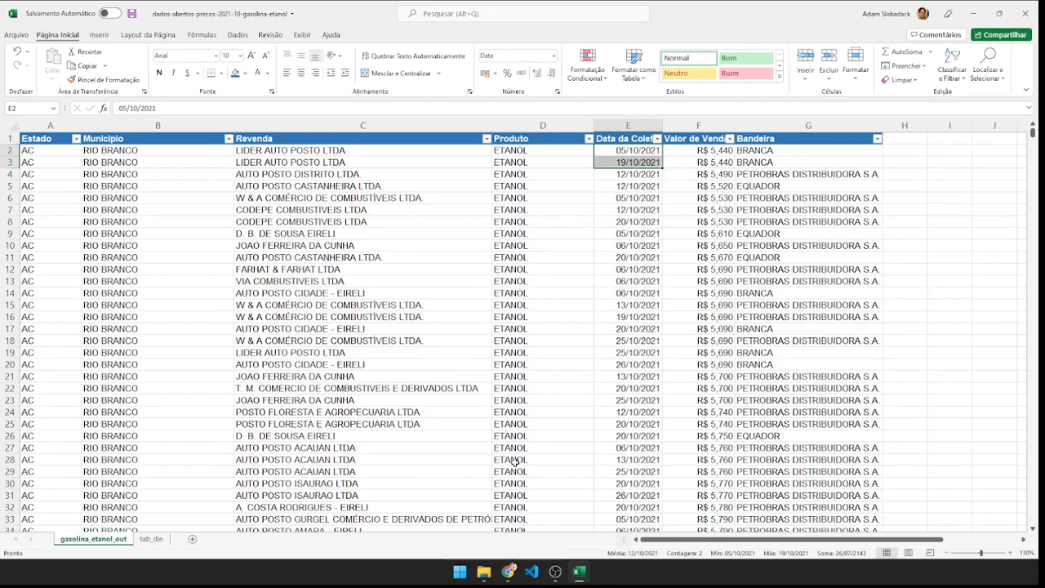
{"action": "left_click", "coordinate": [157, 539]}
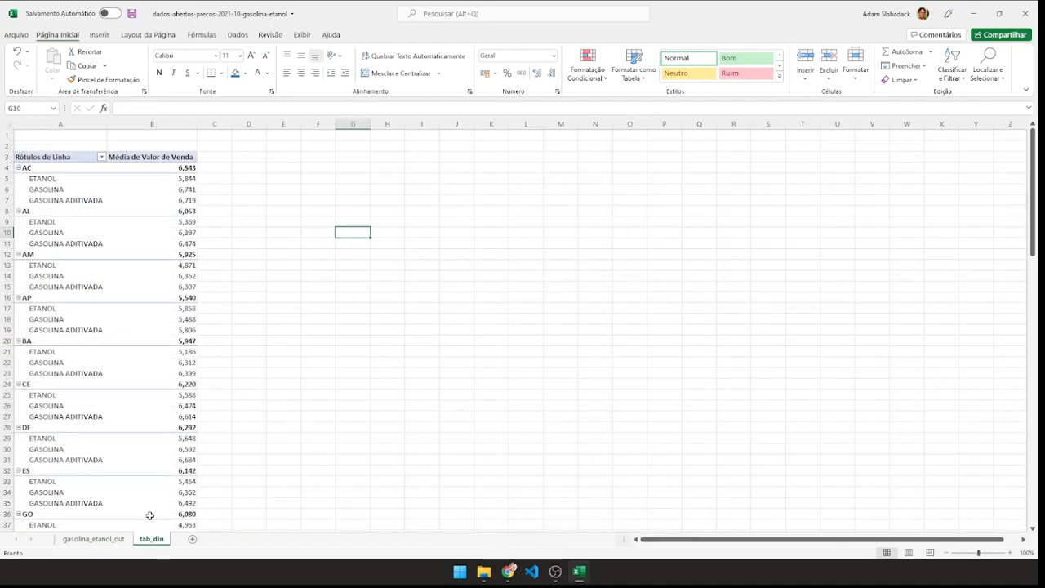
{"action": "left_click_drag", "start_coordinate": [139, 210], "coordinate": [139, 204]}
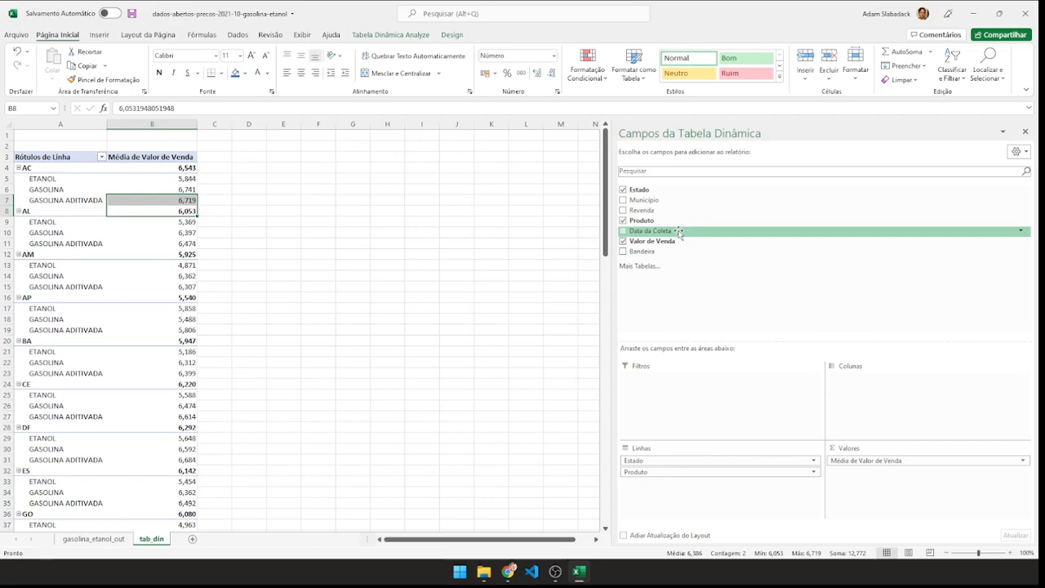
{"action": "left_click_drag", "start_coordinate": [679, 233], "coordinate": [668, 400]}
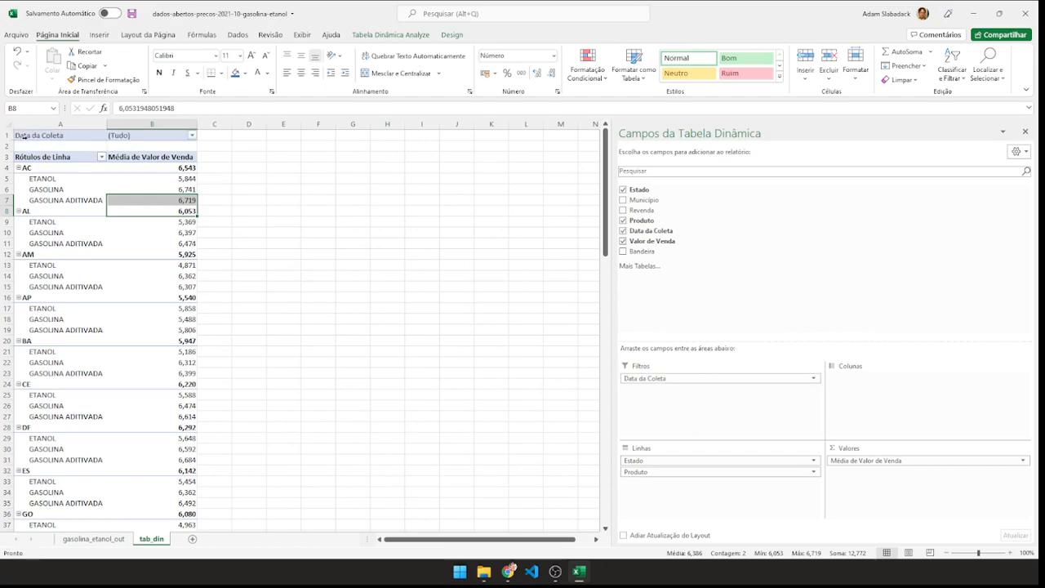
Filter the PivotTable's Data da Coleta to 29/10/2021 only, with multiple item selection enabled.
{"action": "left_click", "coordinate": [193, 137]}
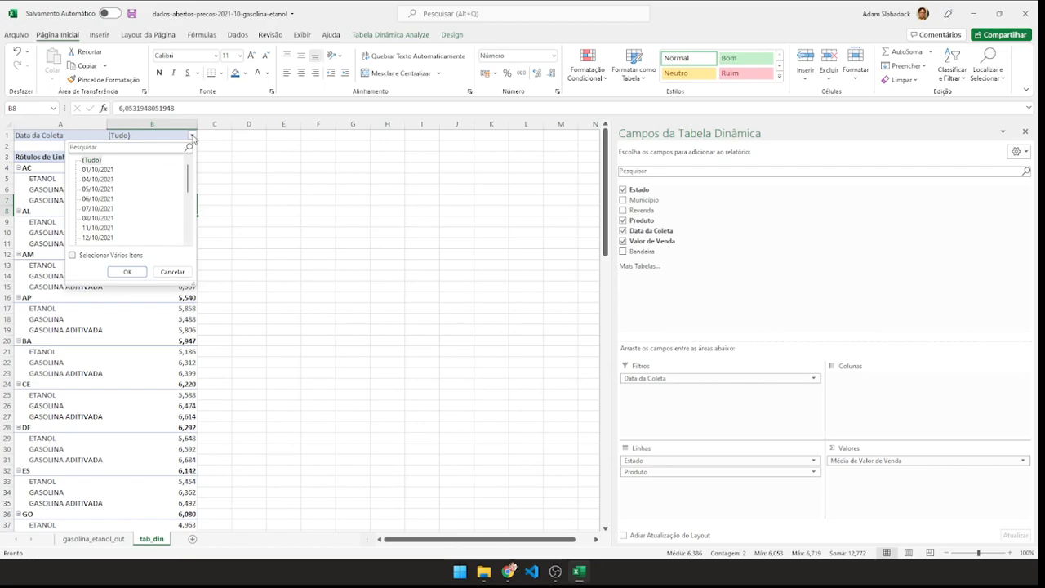
{"action": "left_click", "coordinate": [73, 255]}
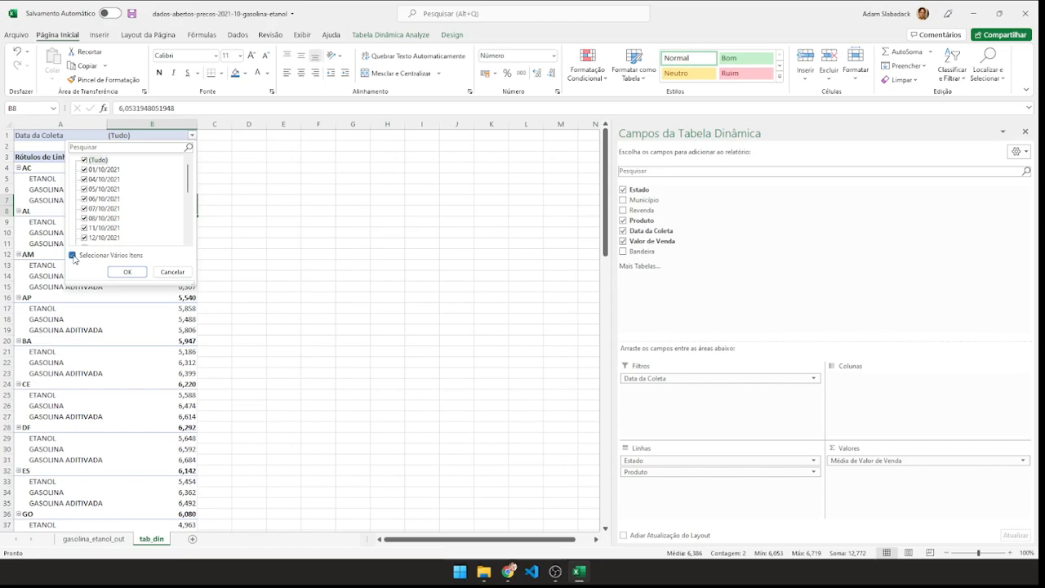
{"action": "left_click", "coordinate": [85, 161]}
{"action": "left_click_drag", "start_coordinate": [189, 174], "coordinate": [187, 236]}
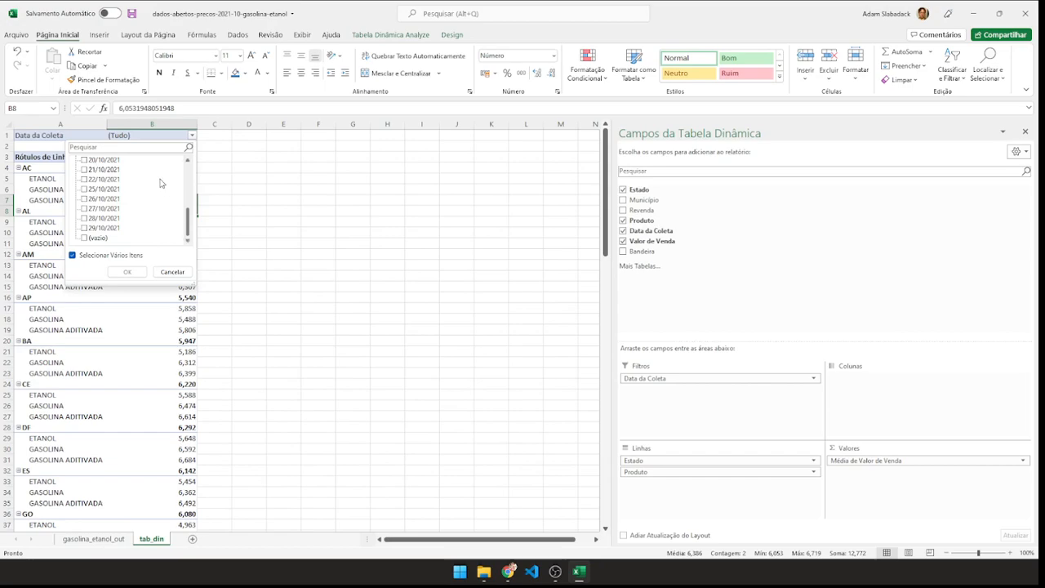
{"action": "left_click", "coordinate": [84, 229]}
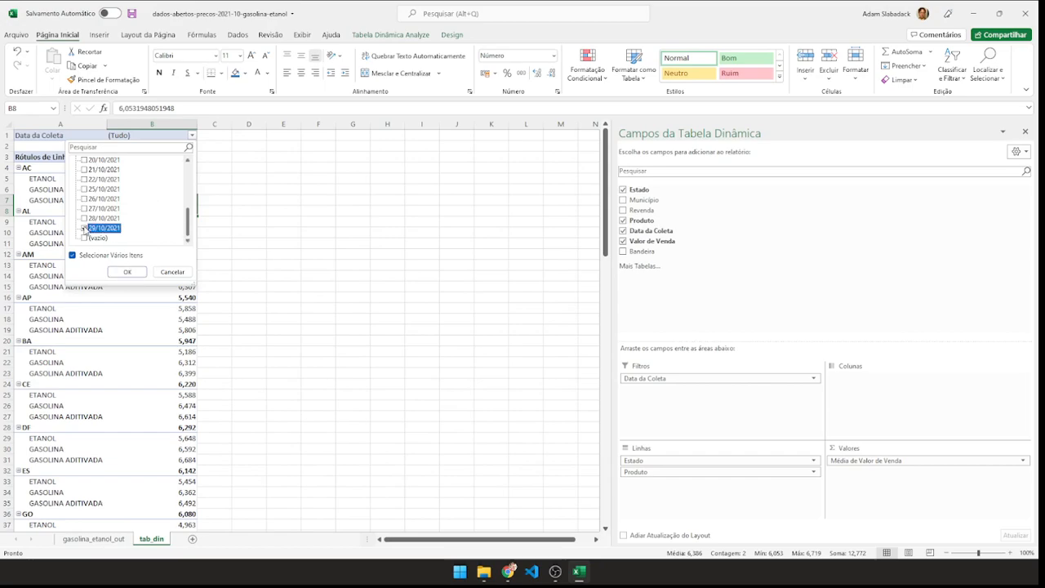
{"action": "left_click", "coordinate": [128, 272]}
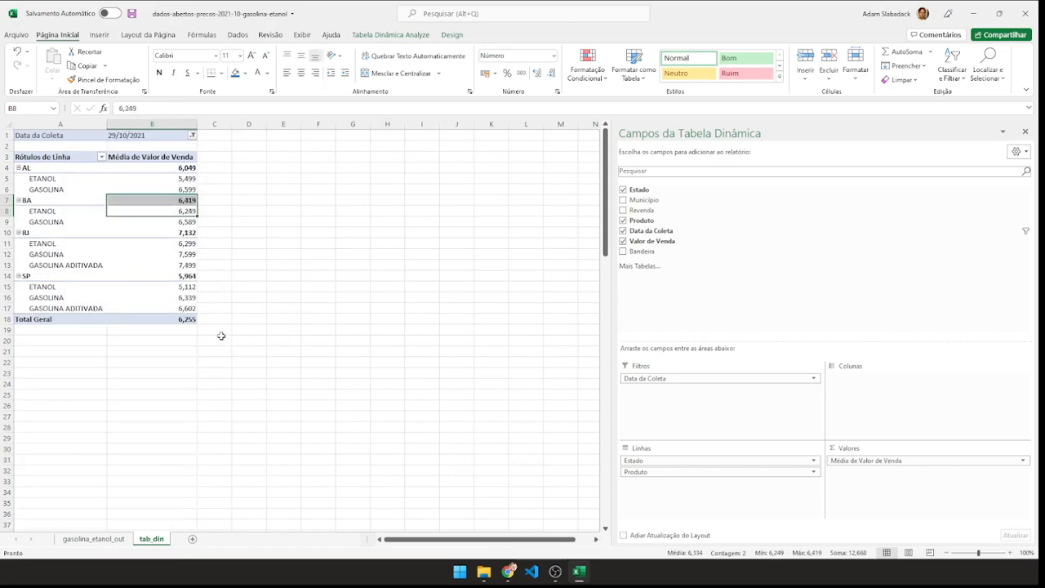
{"action": "left_click", "coordinate": [307, 219]}
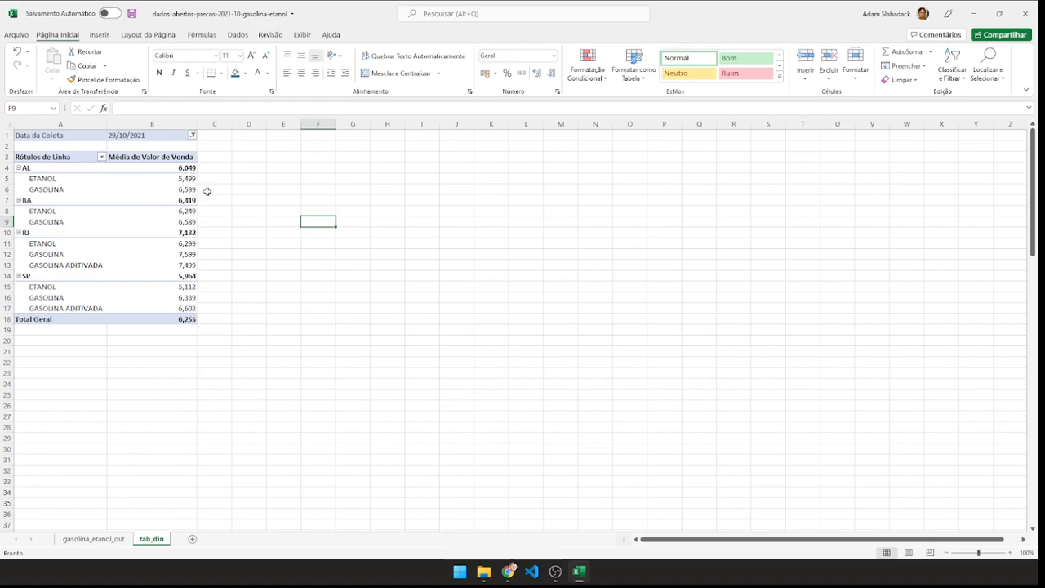
Reset the Data da Coleta filter to all dates and remove that field from the PivotTable.
{"action": "left_click", "coordinate": [194, 136]}
{"action": "left_click", "coordinate": [86, 160]}
{"action": "left_click", "coordinate": [127, 272]}
{"action": "left_click", "coordinate": [128, 266]}
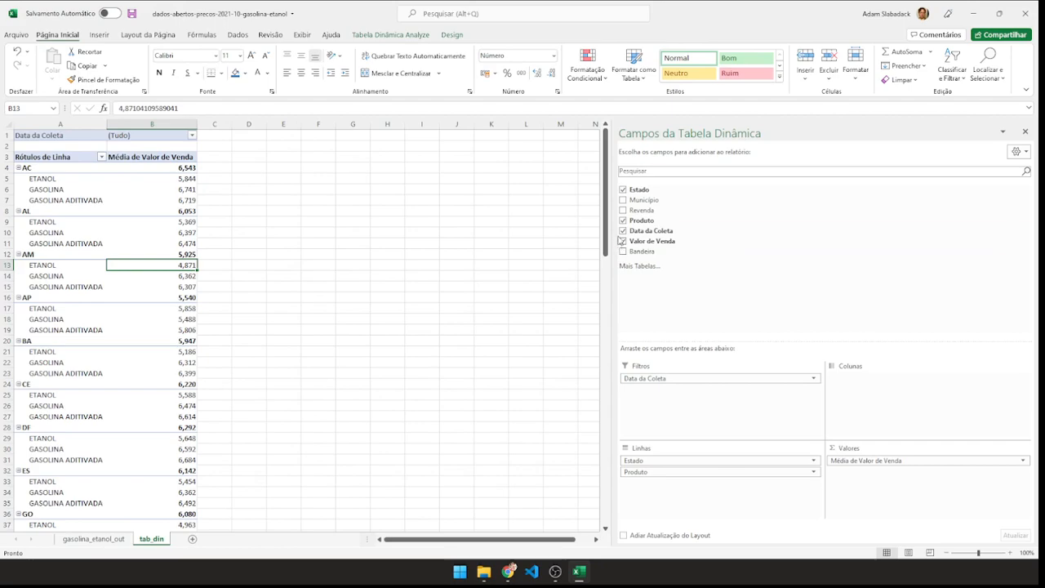
{"action": "left_click", "coordinate": [623, 232]}
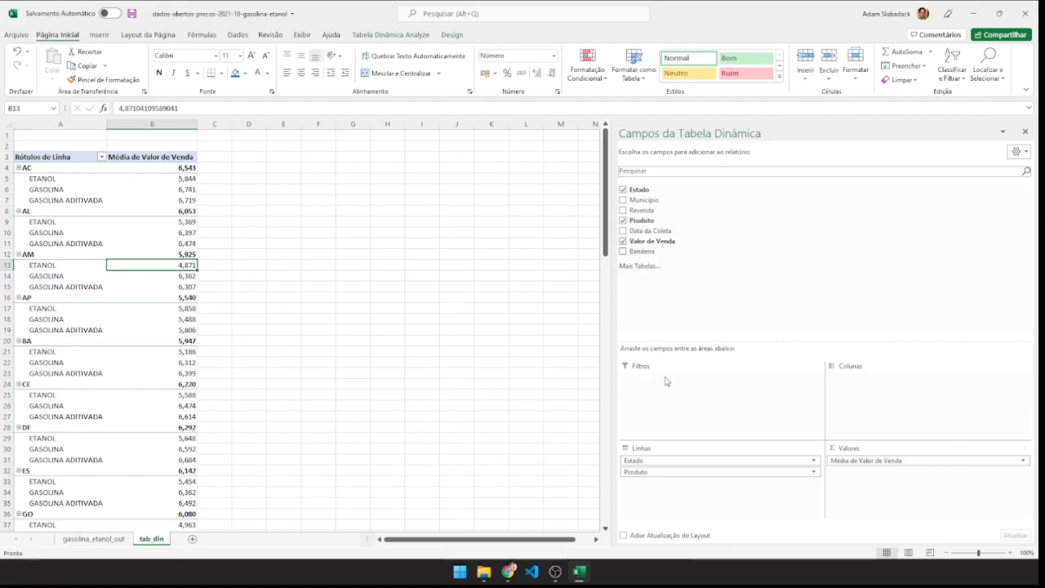
Move Produto from the PivotTable's rows to its report filter and show only ETANOL.
{"action": "left_click_drag", "start_coordinate": [656, 473], "coordinate": [660, 399]}
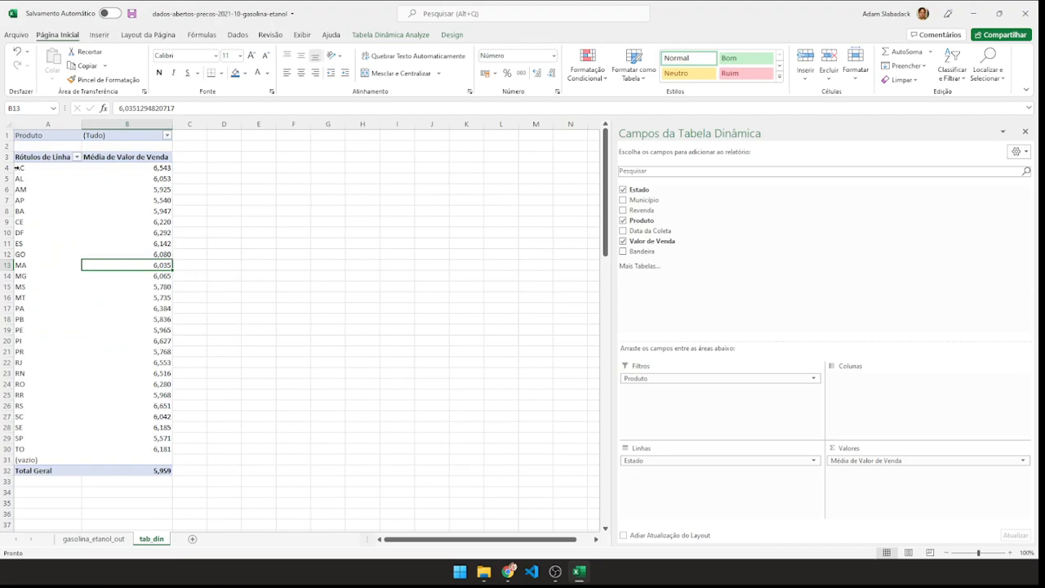
{"action": "left_click", "coordinate": [168, 135]}
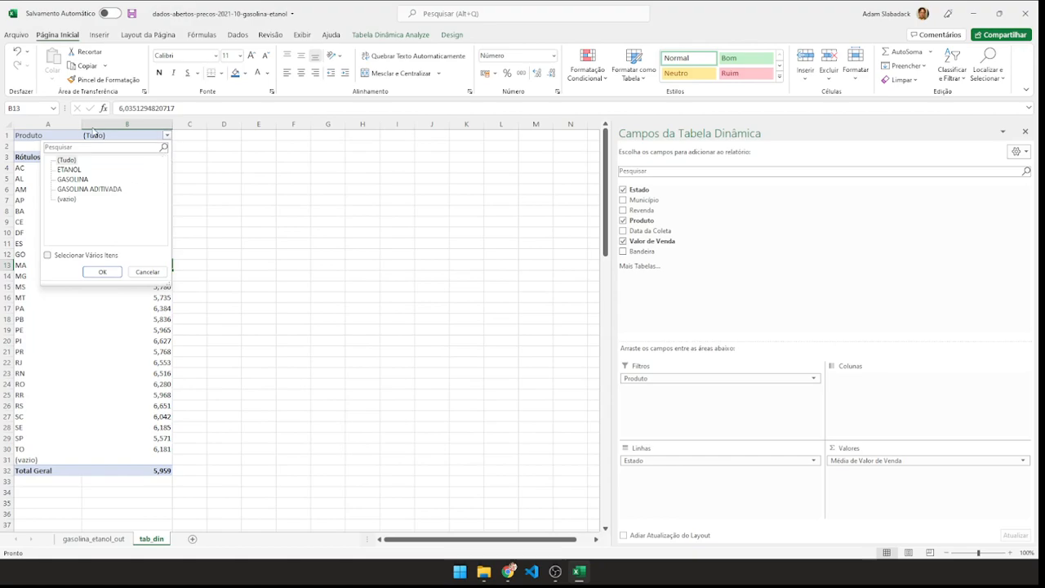
{"action": "left_click", "coordinate": [49, 255]}
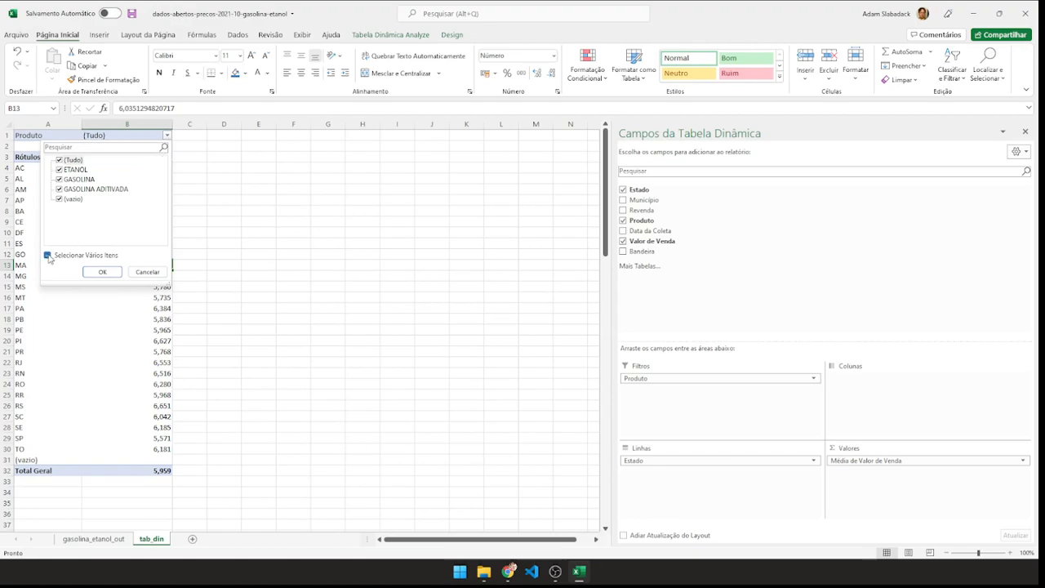
{"action": "left_click", "coordinate": [59, 160]}
{"action": "left_click", "coordinate": [59, 170]}
{"action": "left_click", "coordinate": [102, 272]}
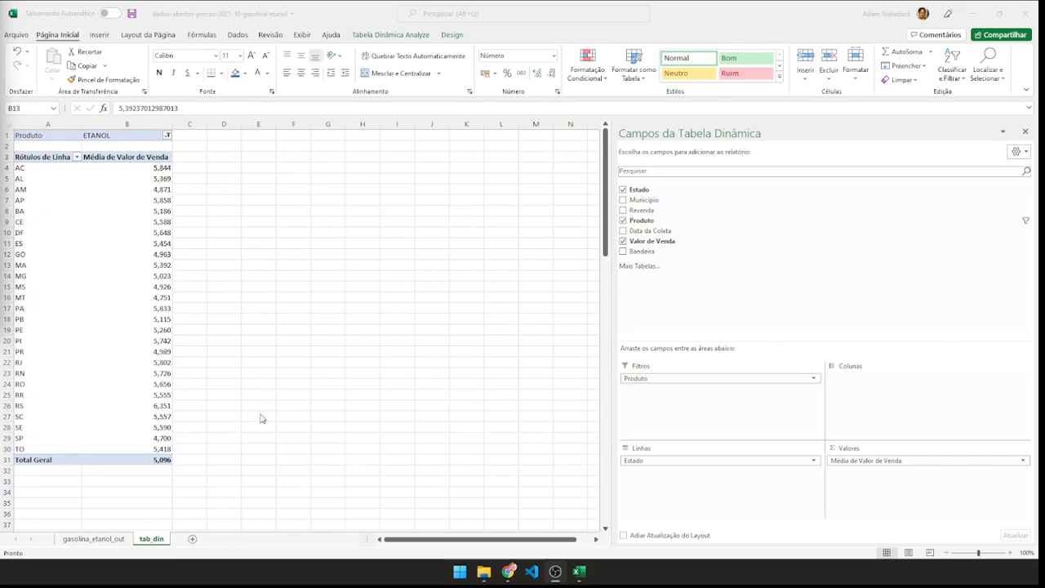
Filter the Estado column on the gasolina_etanol_out sheet to show only SC.
{"action": "left_click", "coordinate": [98, 542]}
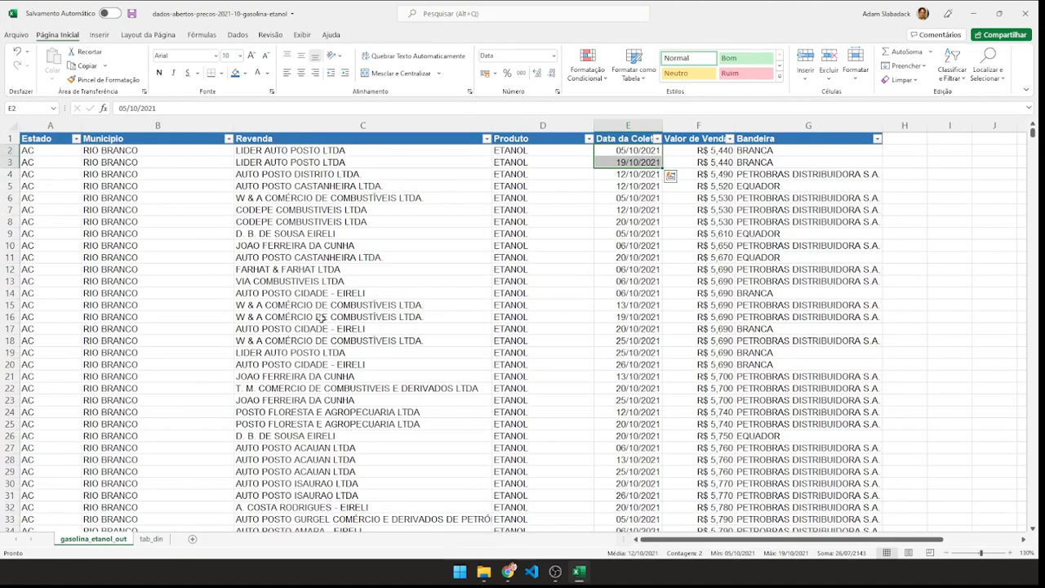
{"action": "left_click", "coordinate": [209, 317]}
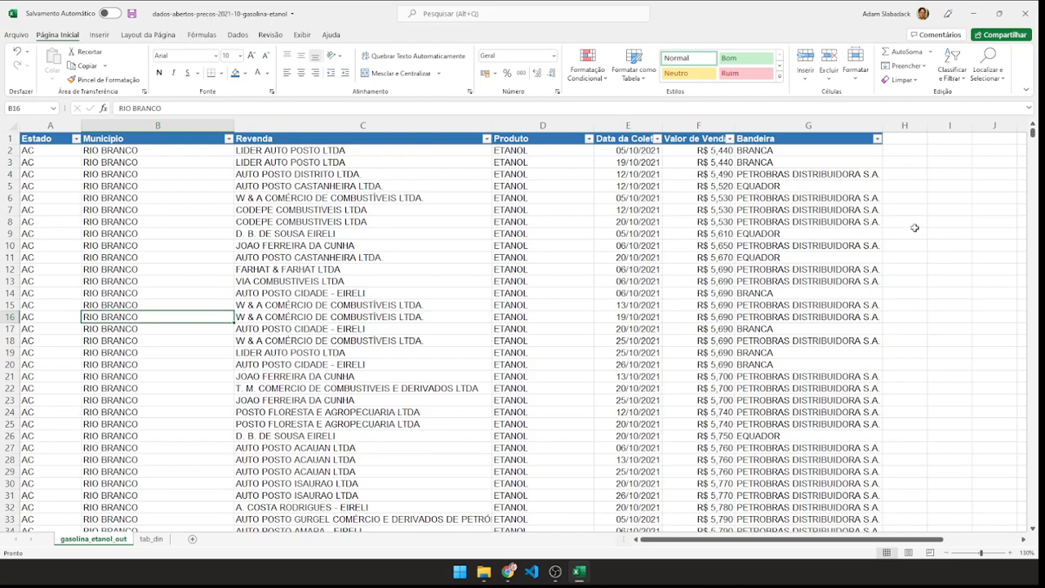
{"action": "scroll", "coordinate": [325, 279], "scroll_direction": "down", "scroll_amount": 1}
{"action": "scroll", "coordinate": [325, 279], "scroll_direction": "up", "scroll_amount": 1}
{"action": "left_click", "coordinate": [76, 139]}
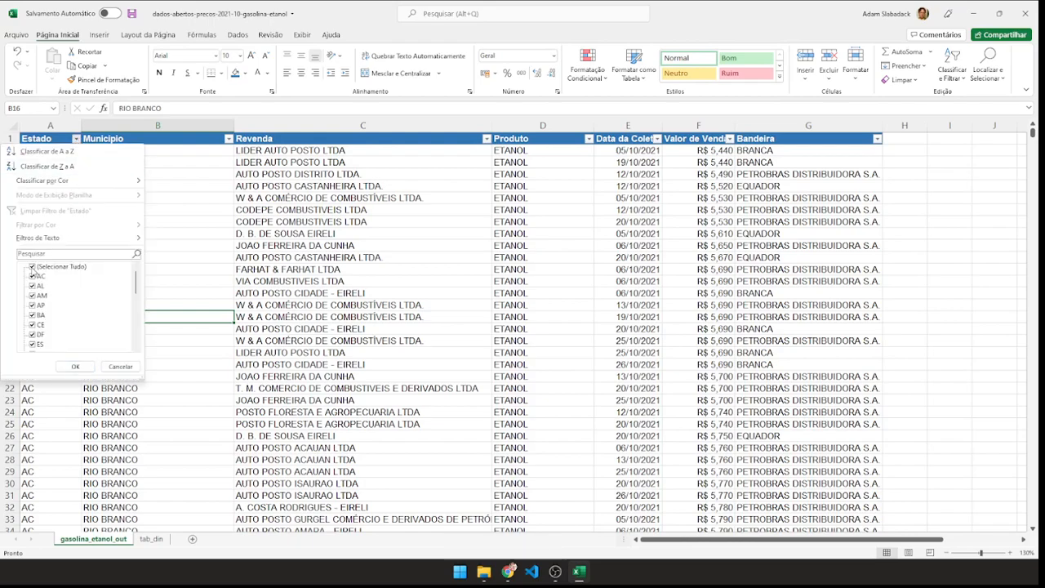
{"action": "left_click", "coordinate": [32, 267]}
{"action": "scroll", "coordinate": [77, 325], "scroll_direction": "down", "scroll_amount": 6}
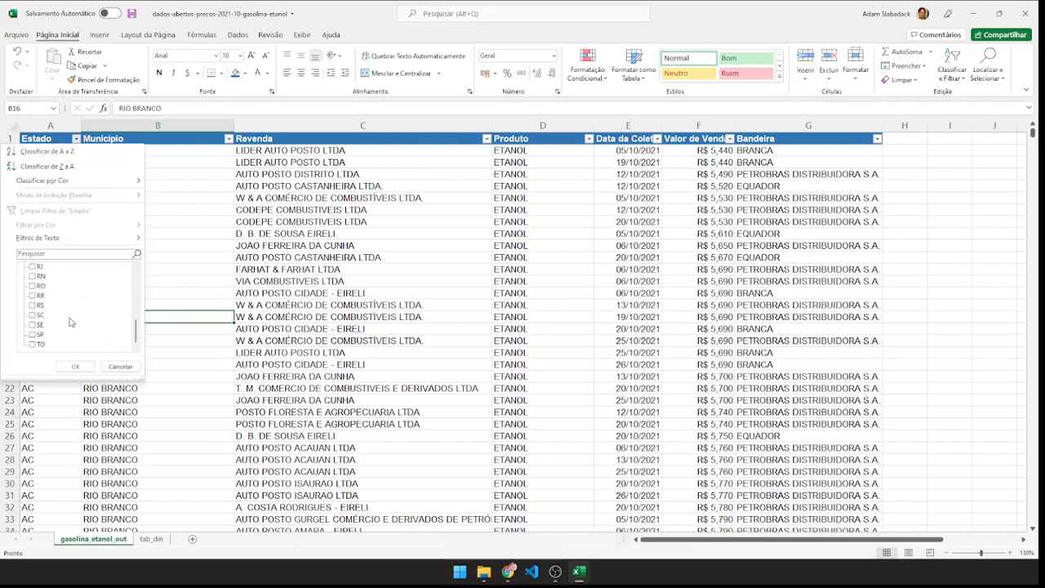
{"action": "left_click", "coordinate": [34, 316]}
{"action": "left_click", "coordinate": [75, 366]}
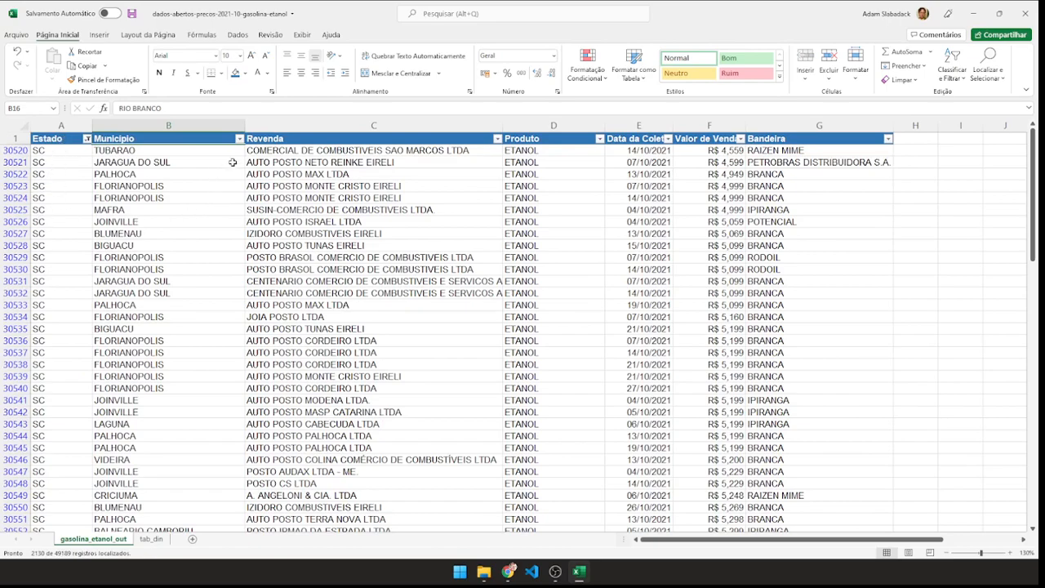
Filter the Município column to show only LAGES.
{"action": "left_click", "coordinate": [240, 139]}
{"action": "left_click", "coordinate": [133, 268]}
{"action": "scroll", "coordinate": [168, 309], "scroll_direction": "down", "scroll_amount": 3}
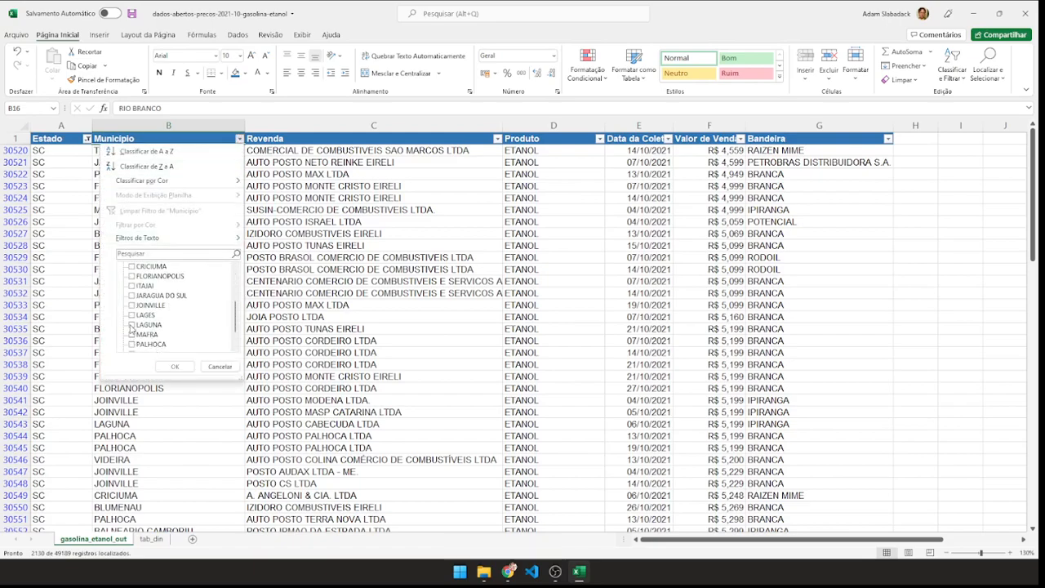
{"action": "left_click", "coordinate": [133, 316]}
{"action": "left_click", "coordinate": [175, 367]}
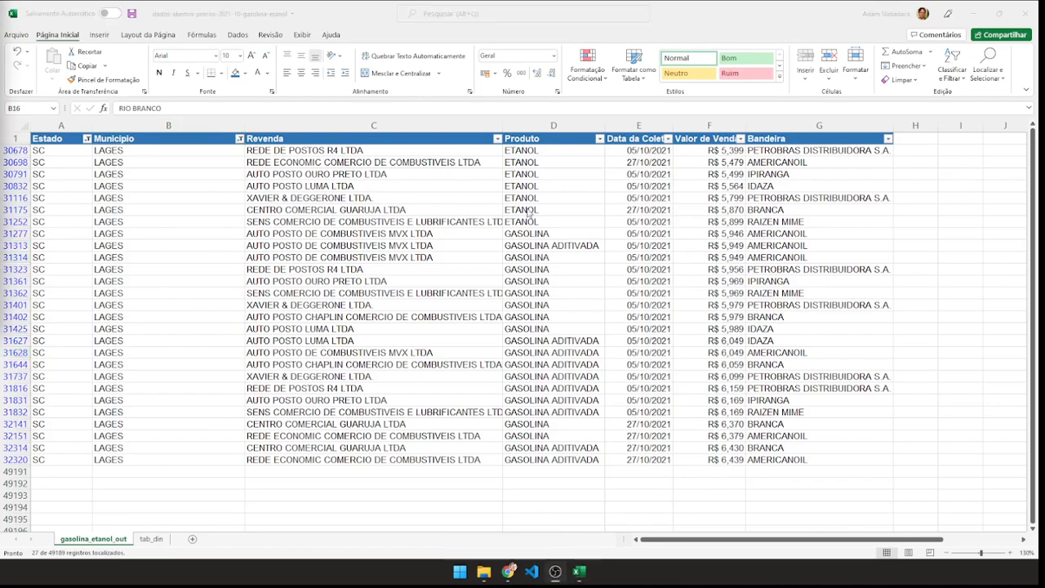
Filter the Produto column to show only GASOLINA and GASOLINA ADITIVADA.
{"action": "left_click", "coordinate": [599, 141]}
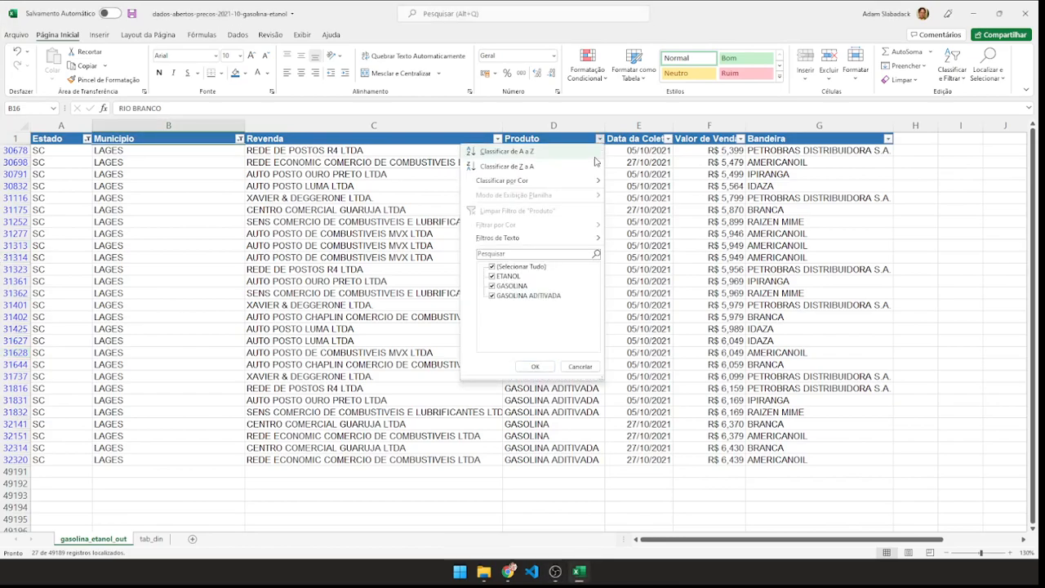
{"action": "left_click", "coordinate": [490, 267]}
{"action": "left_click", "coordinate": [492, 295]}
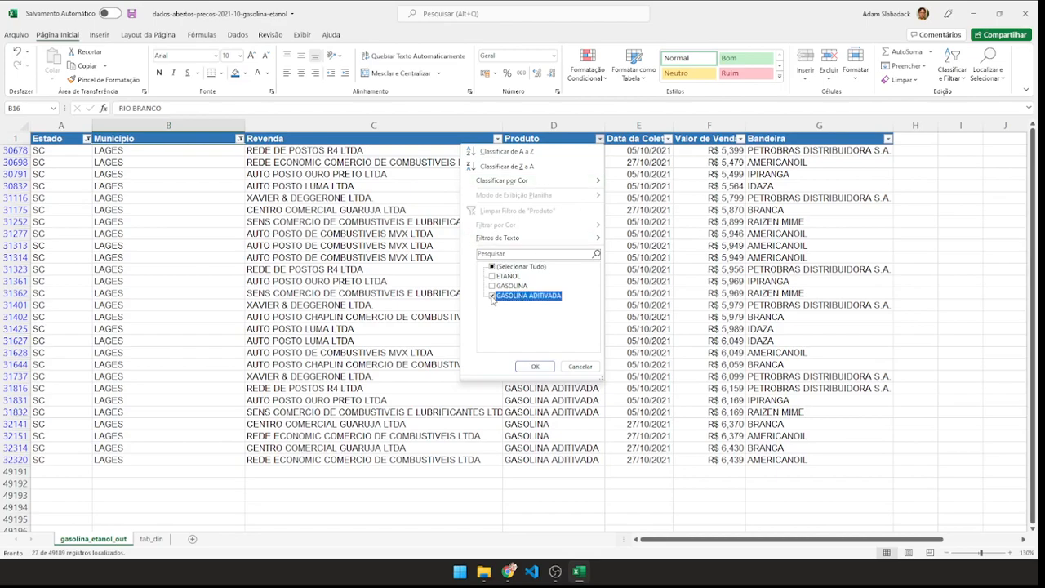
{"action": "left_click", "coordinate": [491, 286]}
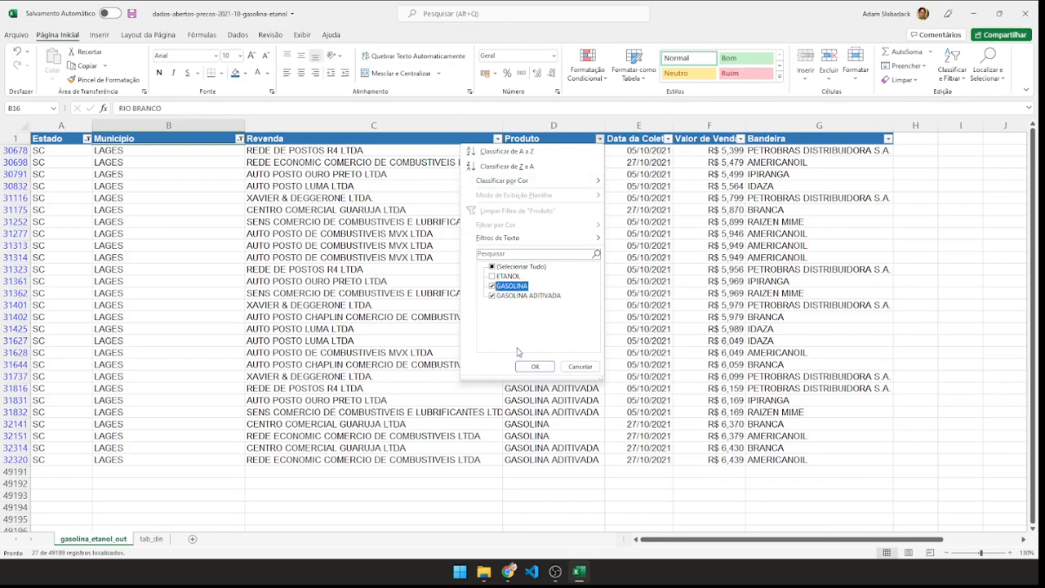
{"action": "left_click", "coordinate": [535, 366]}
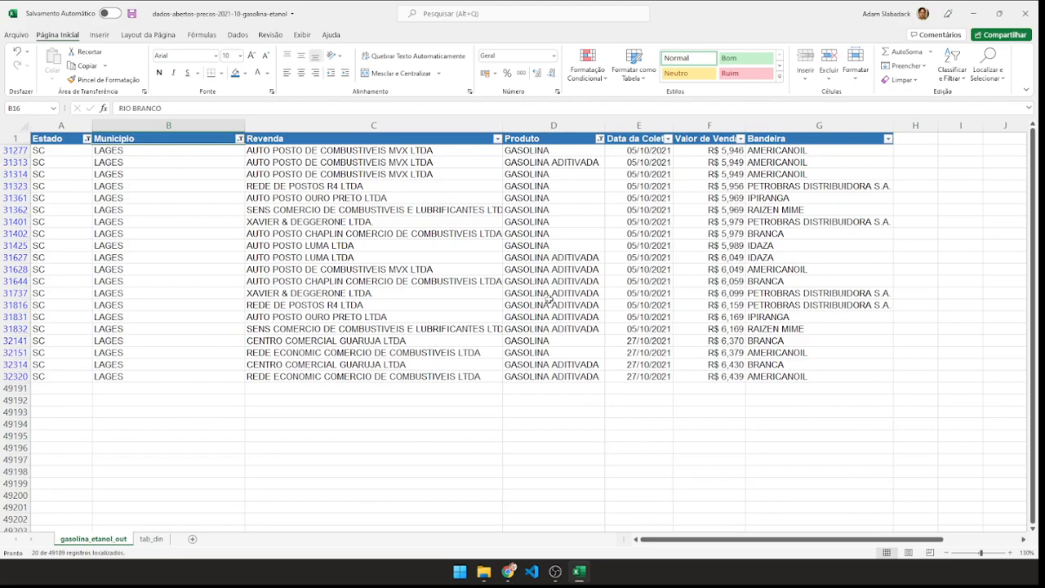
Filter Data da Coleta to 27 October 2021 by excluding day 05.
{"action": "left_click", "coordinate": [667, 140]}
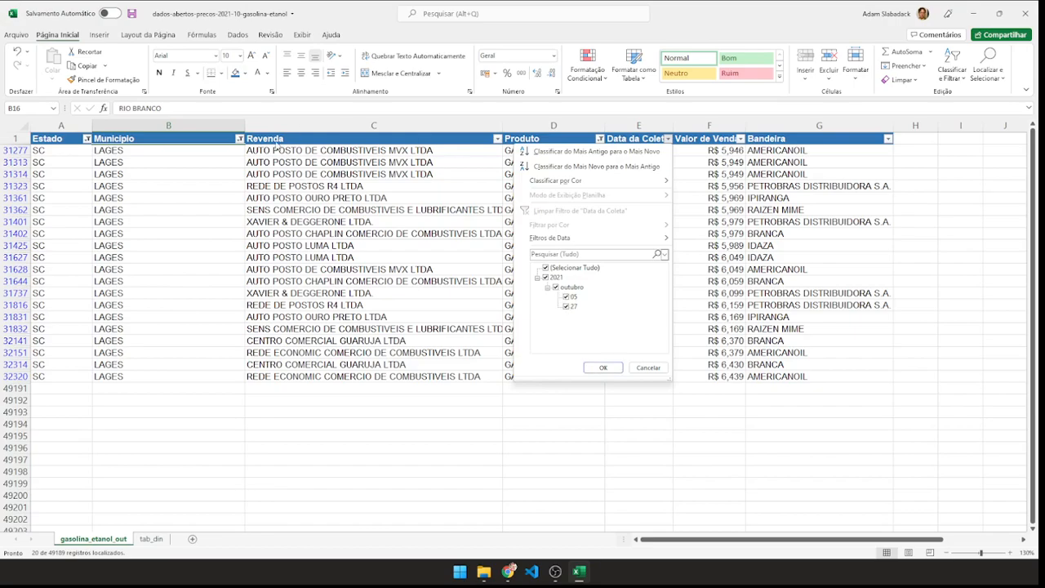
{"action": "left_click", "coordinate": [566, 297]}
{"action": "left_click", "coordinate": [603, 367]}
{"action": "left_click", "coordinate": [468, 271]}
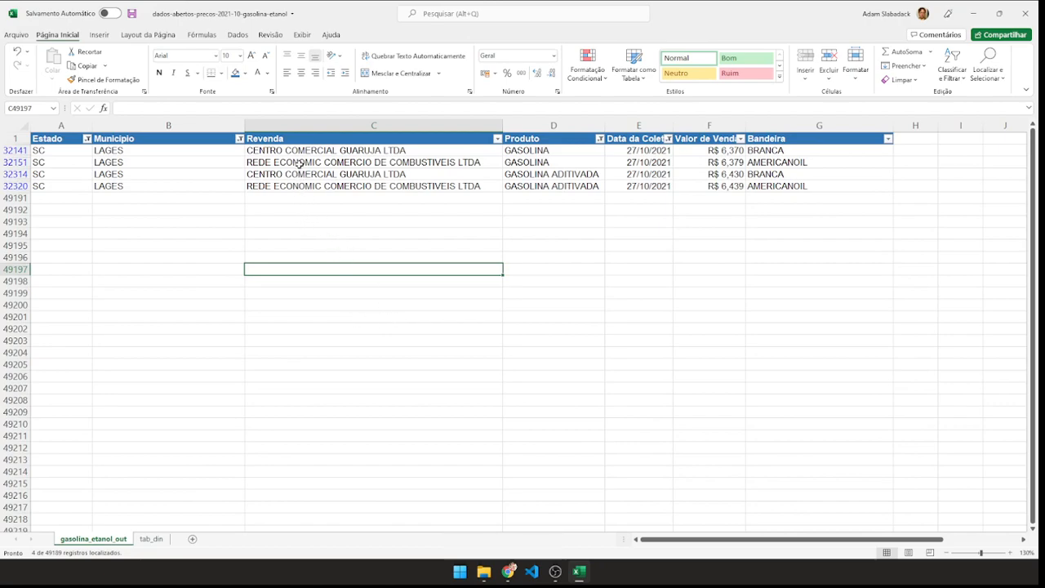
Examine the Revenda and Produto entries of the filtered Lages records.
{"action": "left_click_drag", "start_coordinate": [298, 138], "coordinate": [296, 187]}
{"action": "left_click", "coordinate": [295, 210]}
{"action": "left_click_drag", "start_coordinate": [293, 140], "coordinate": [290, 187]}
{"action": "left_click", "coordinate": [294, 221]}
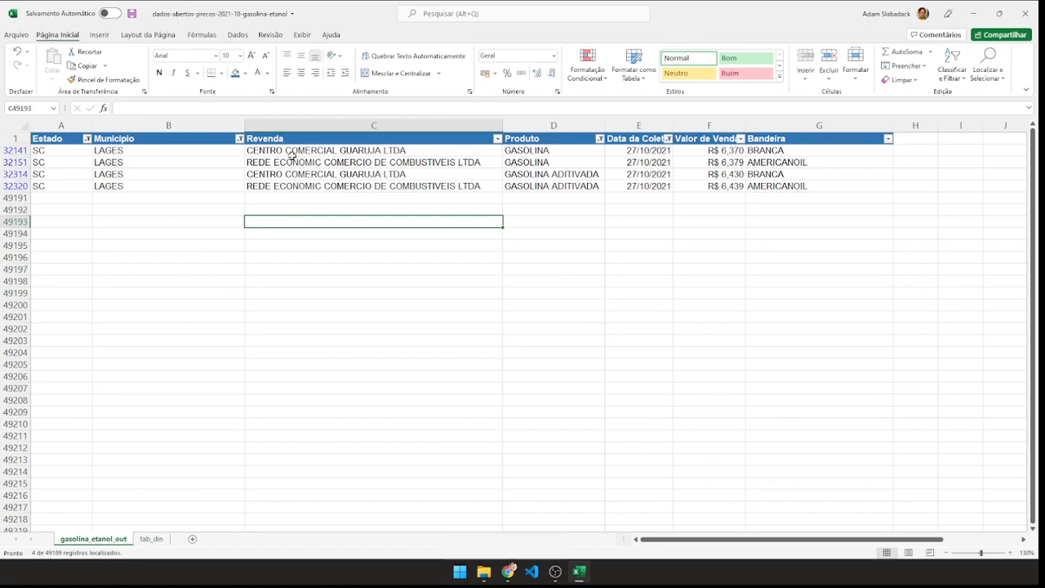
{"action": "left_click_drag", "start_coordinate": [295, 139], "coordinate": [289, 184]}
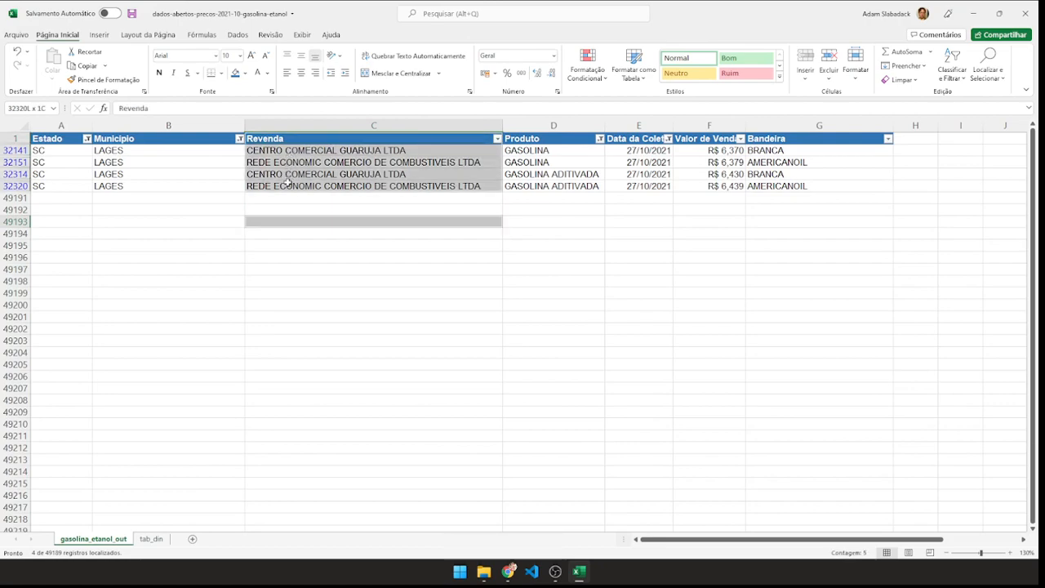
{"action": "left_click", "coordinate": [669, 232]}
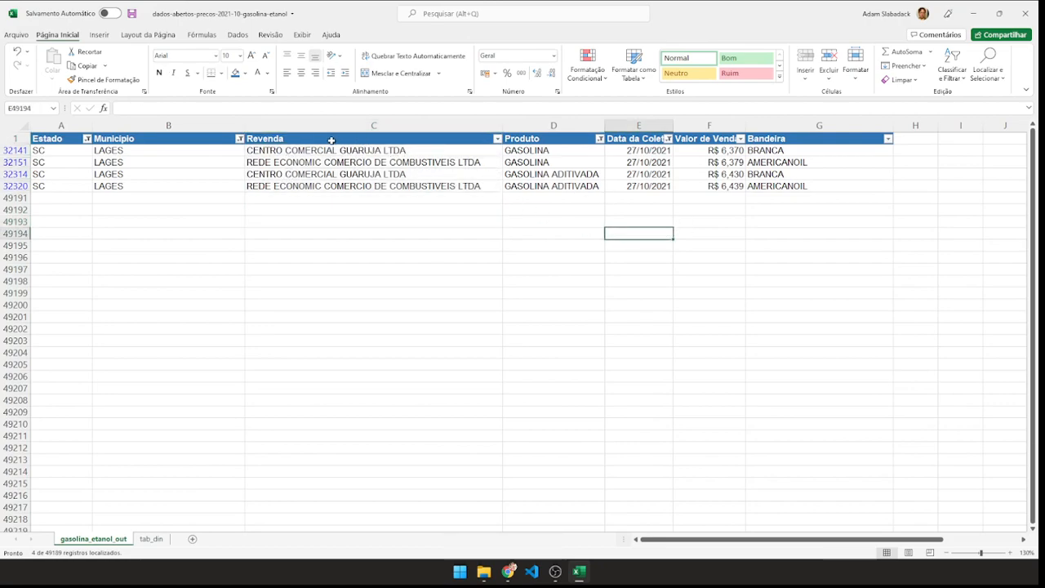
{"action": "left_click", "coordinate": [549, 138]}
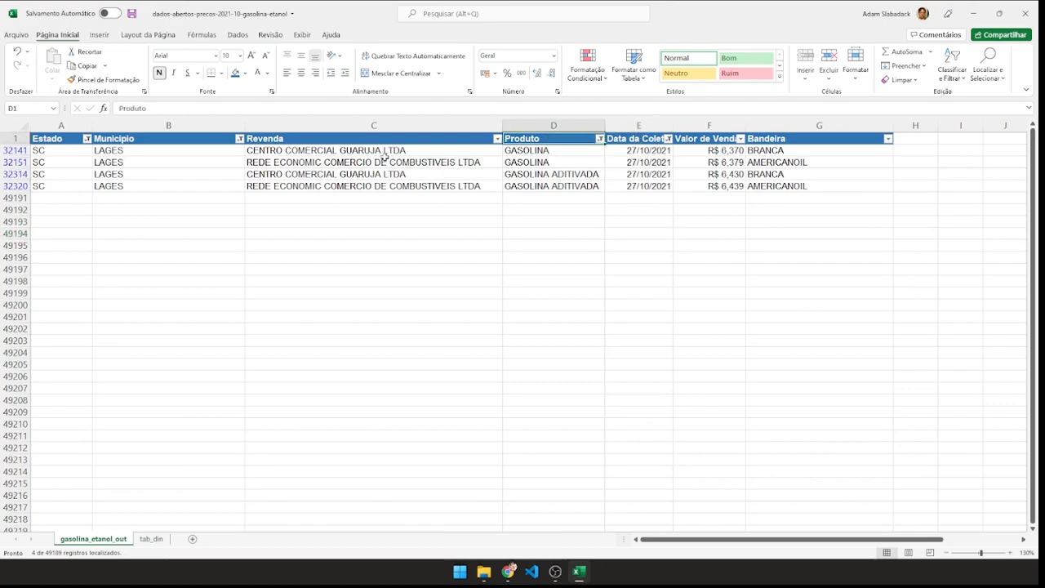
{"action": "left_click_drag", "start_coordinate": [316, 138], "coordinate": [303, 181]}
{"action": "left_click", "coordinate": [541, 186], "text": "ctrl"}
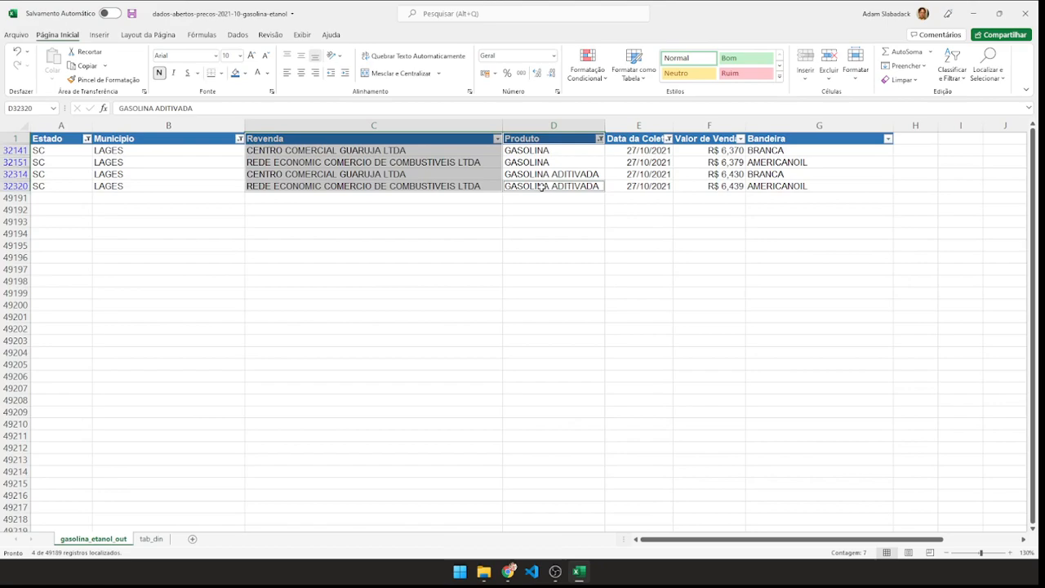
{"action": "mouse_move", "coordinate": [541, 141]}
{"action": "left_mouse_down"}
{"action": "mouse_move", "coordinate": [542, 177]}
{"action": "mouse_move", "coordinate": [542, 150]}
{"action": "left_mouse_up"}
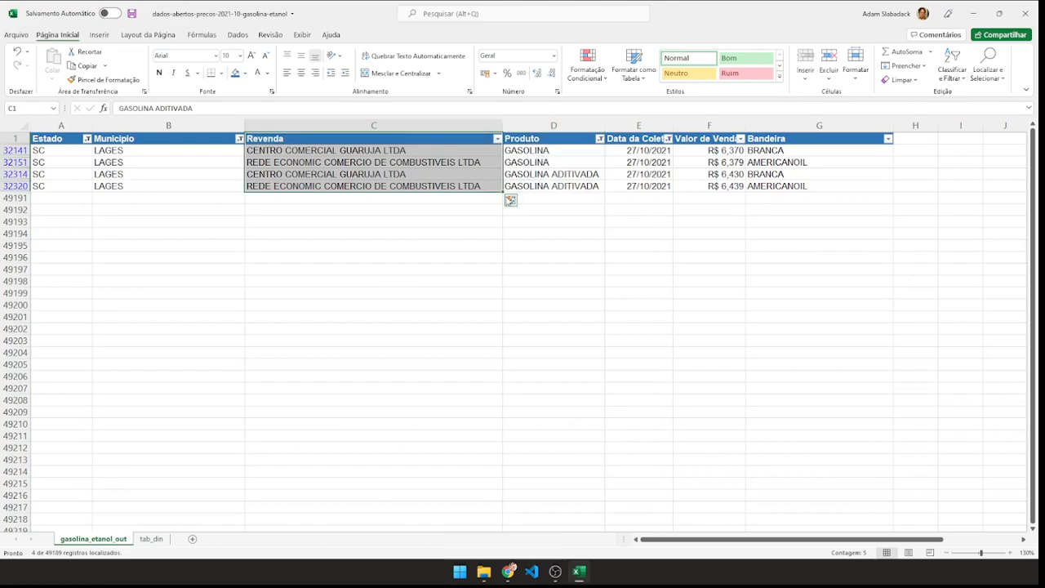
Insert a 2D clustered column chart from the Revenda, Produto and Valor de Venda columns of the filtered Lages gasoline records.
{"action": "left_click", "coordinate": [391, 232]}
{"action": "left_click_drag", "start_coordinate": [304, 138], "coordinate": [299, 186]}
{"action": "left_click_drag", "start_coordinate": [541, 138], "coordinate": [536, 185]}
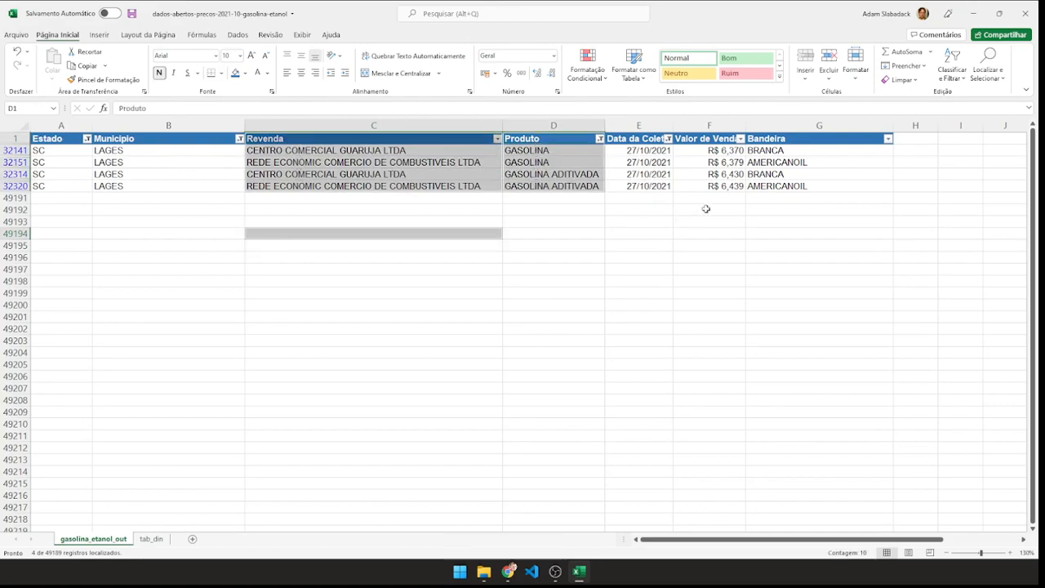
{"action": "left_click_drag", "start_coordinate": [702, 138], "coordinate": [691, 186]}
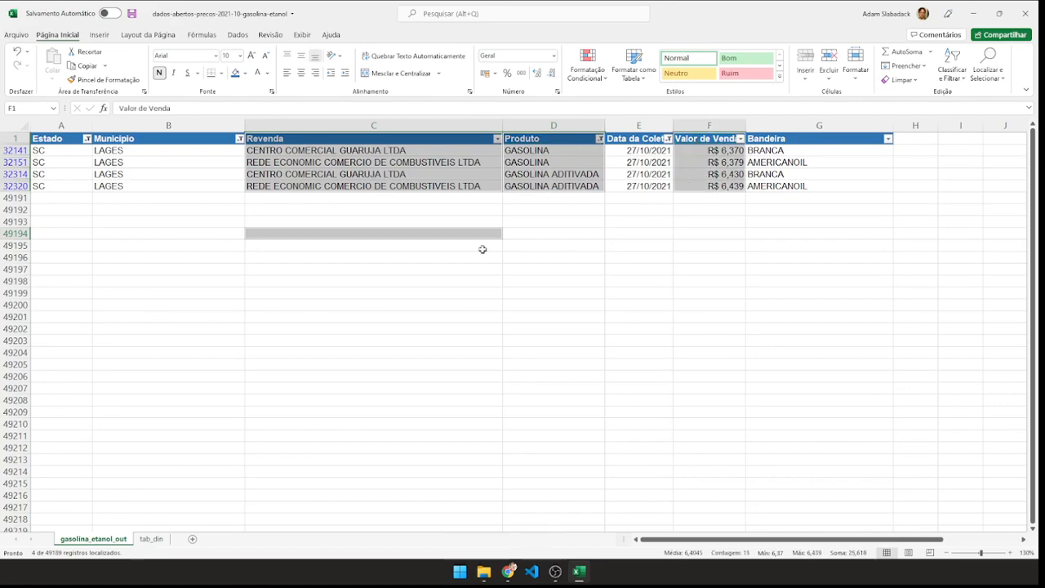
{"action": "left_click", "coordinate": [416, 233], "text": "ctrl"}
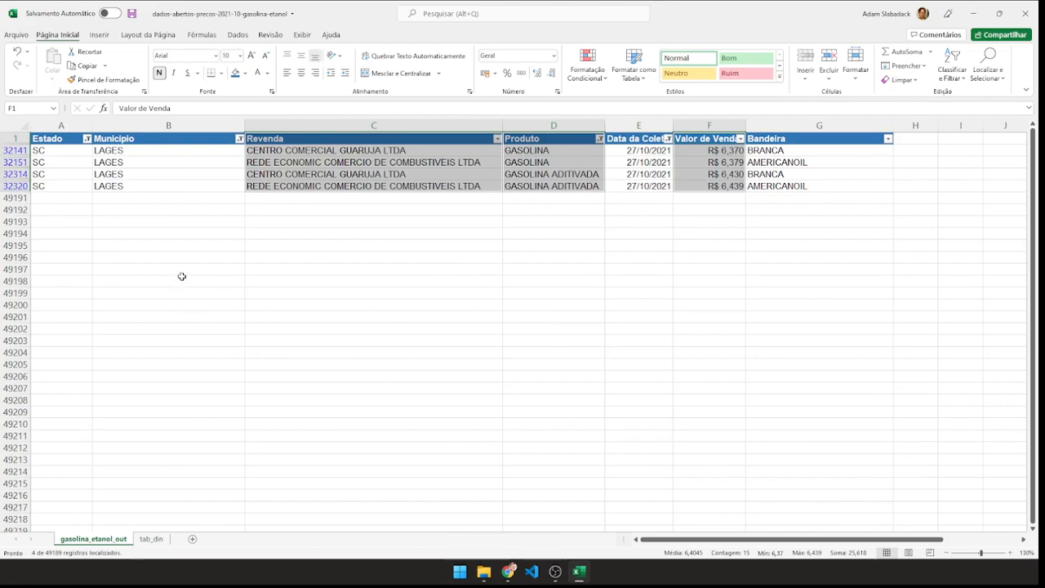
{"action": "left_click", "coordinate": [100, 35]}
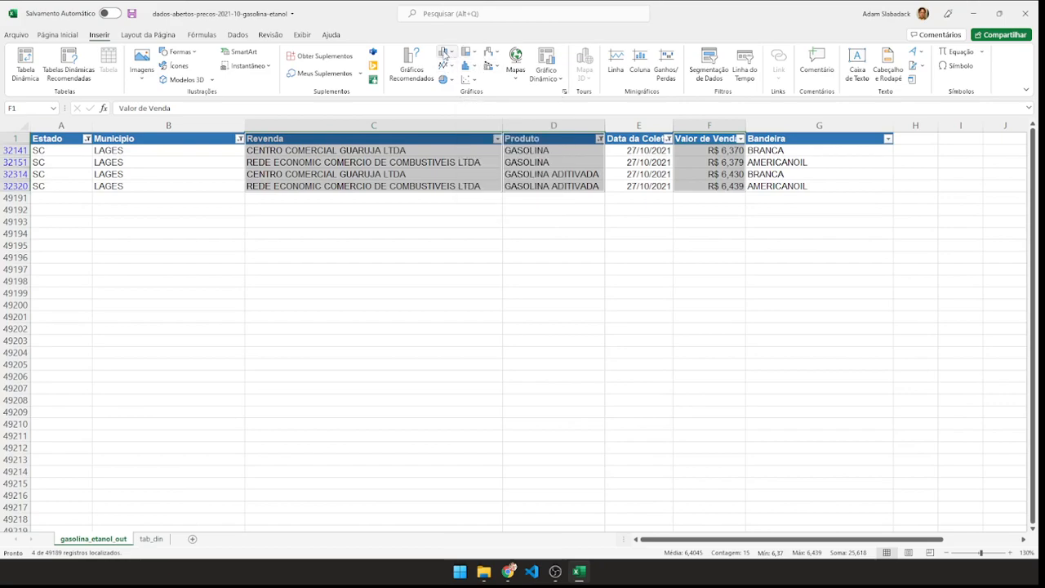
{"action": "left_click", "coordinate": [445, 52]}
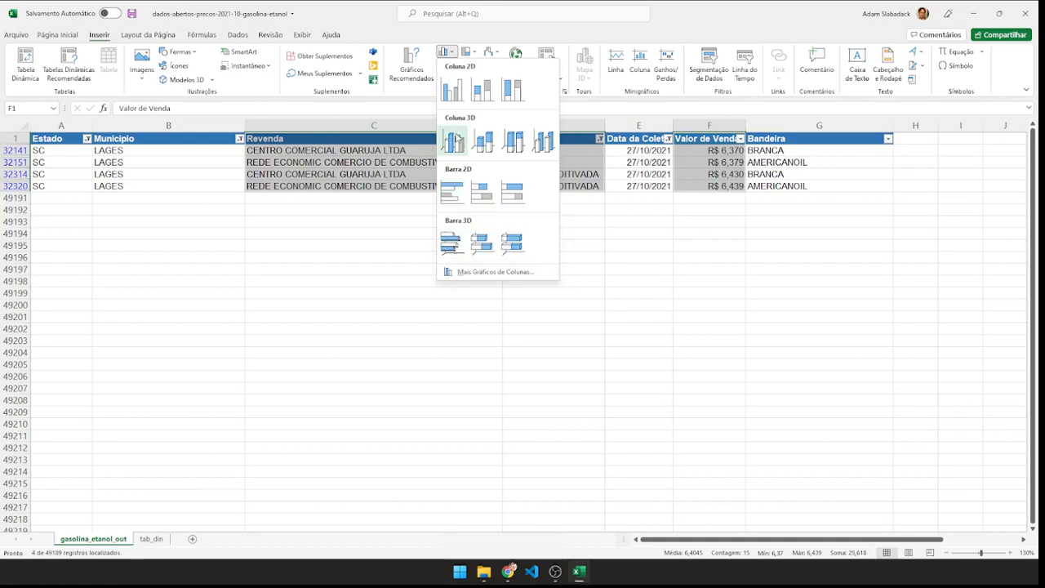
{"action": "left_click", "coordinate": [452, 91]}
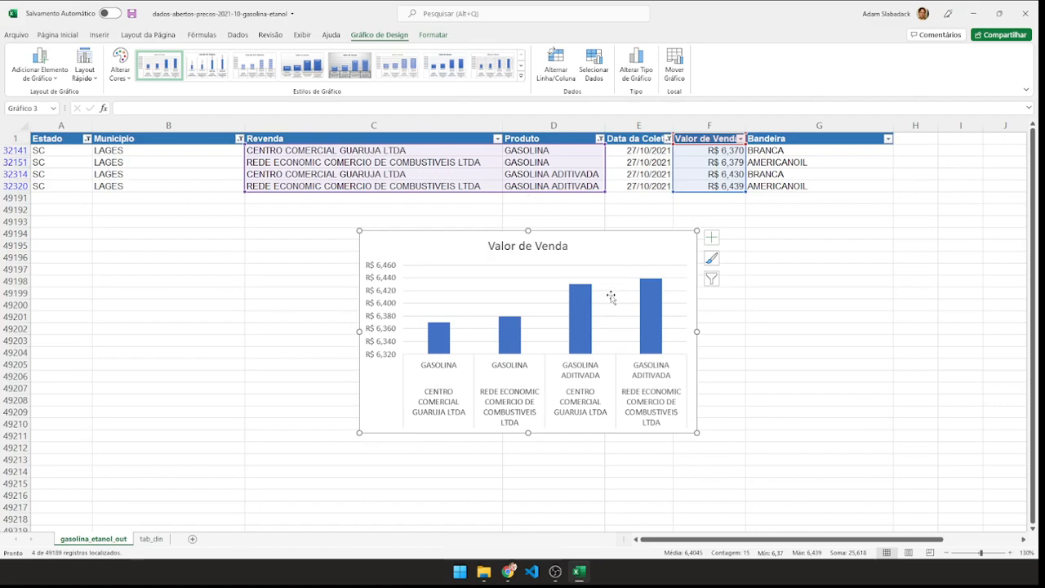
Enlarge the Valor de Venda chart of the four gasoline records to read its labels, and delete it.
{"action": "left_click_drag", "start_coordinate": [357, 435], "coordinate": [229, 495]}
{"action": "left_click_drag", "start_coordinate": [697, 363], "coordinate": [827, 364]}
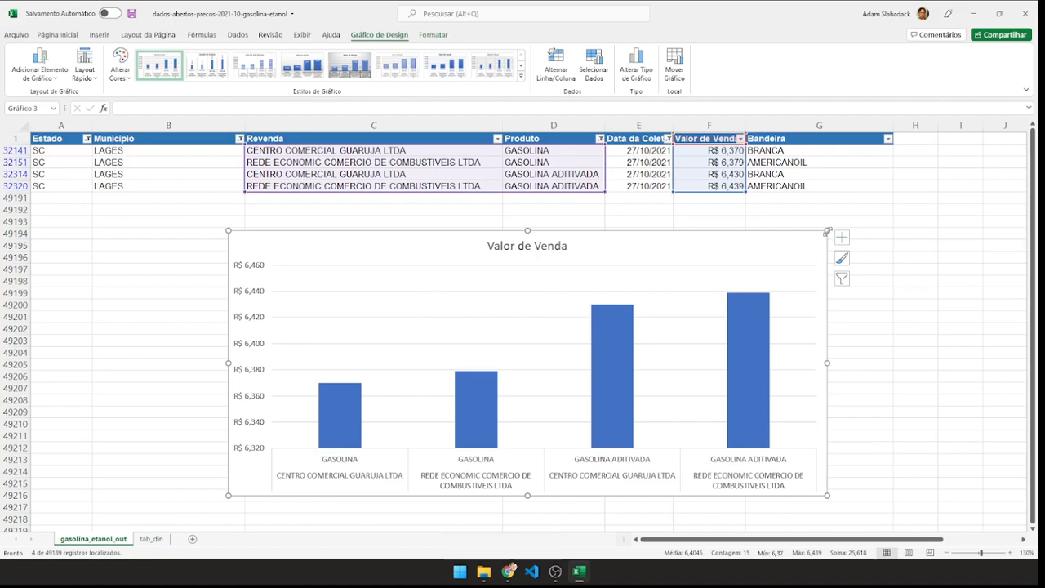
{"action": "key", "text": "Delete"}
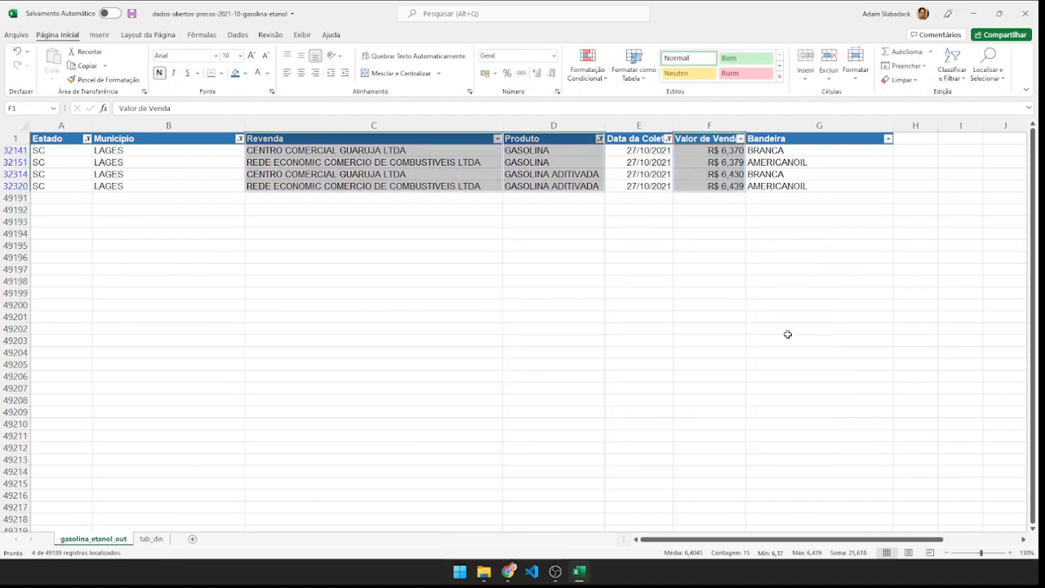
Show all products in the Produto column and include day 05 again in the Data da Coleta filter.
{"action": "left_click", "coordinate": [600, 139]}
{"action": "left_click", "coordinate": [494, 268]}
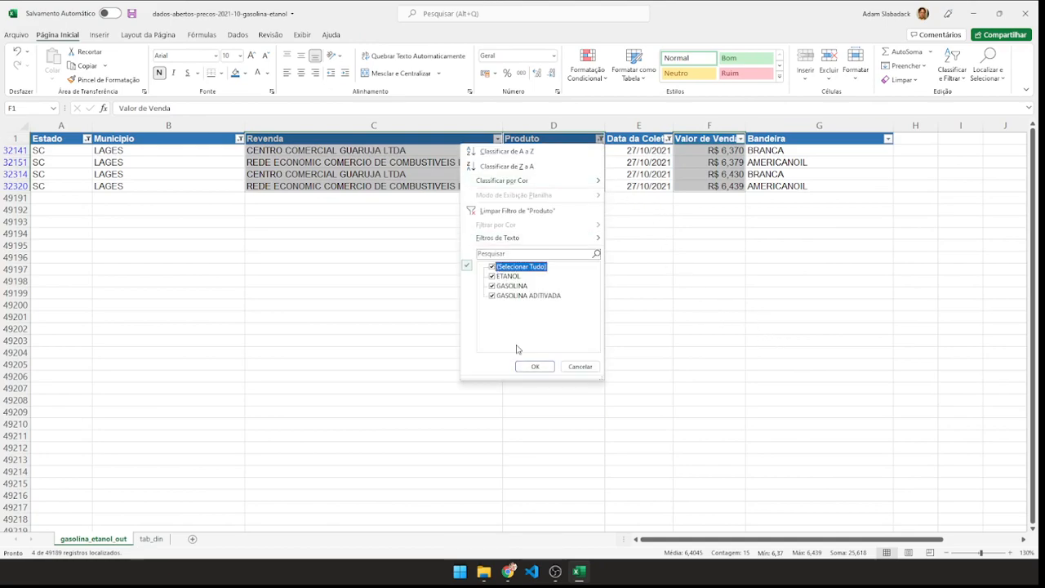
{"action": "left_click", "coordinate": [535, 367]}
{"action": "left_click", "coordinate": [668, 138]}
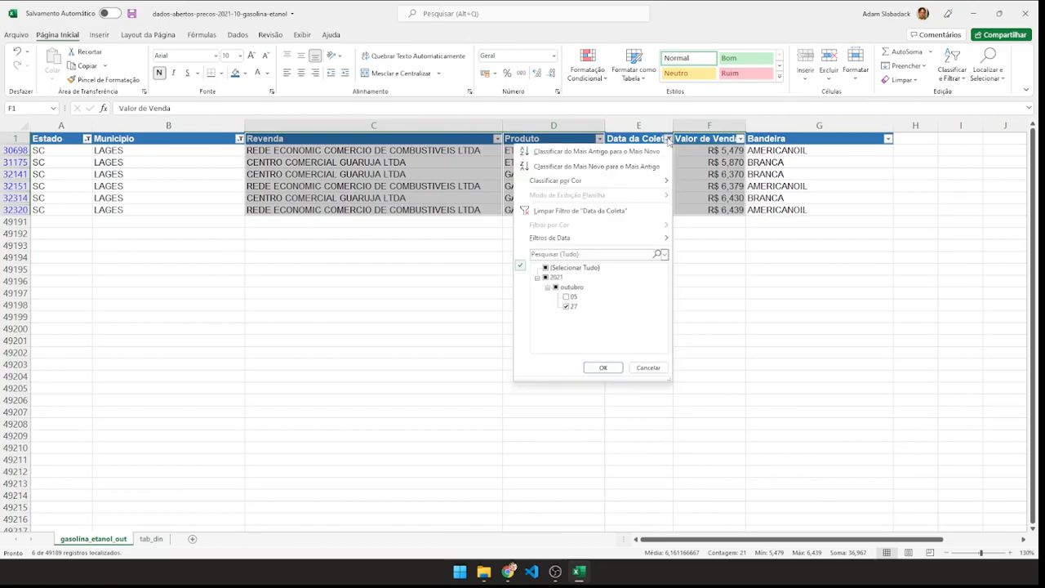
{"action": "left_click", "coordinate": [566, 298]}
{"action": "left_click", "coordinate": [603, 368]}
{"action": "left_click", "coordinate": [962, 364]}
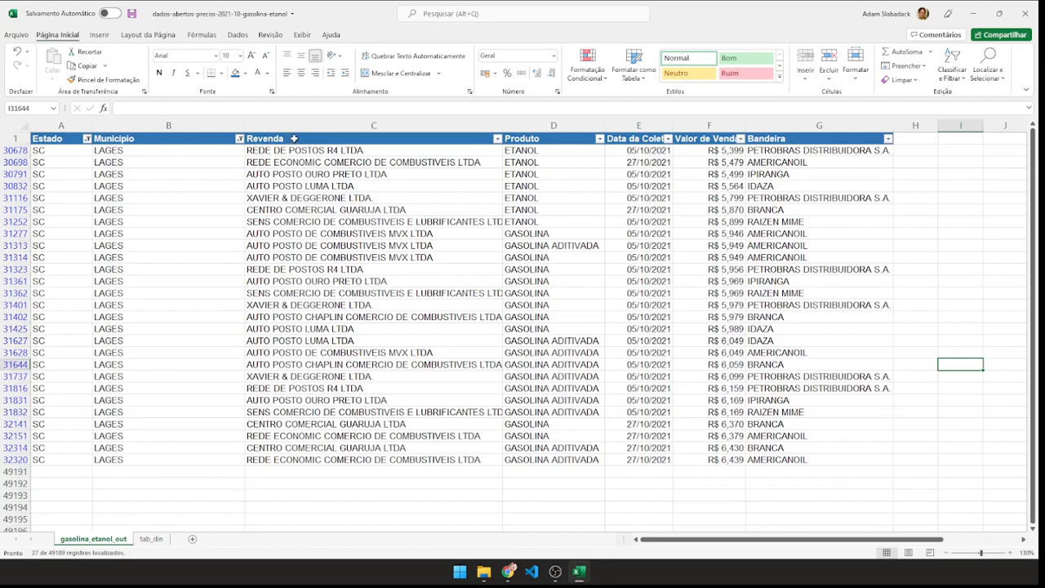
Insert a 2D clustered column chart from Revenda, Produto and Valor de Venda for all Lages records.
{"action": "left_click_drag", "start_coordinate": [293, 141], "coordinate": [367, 460]}
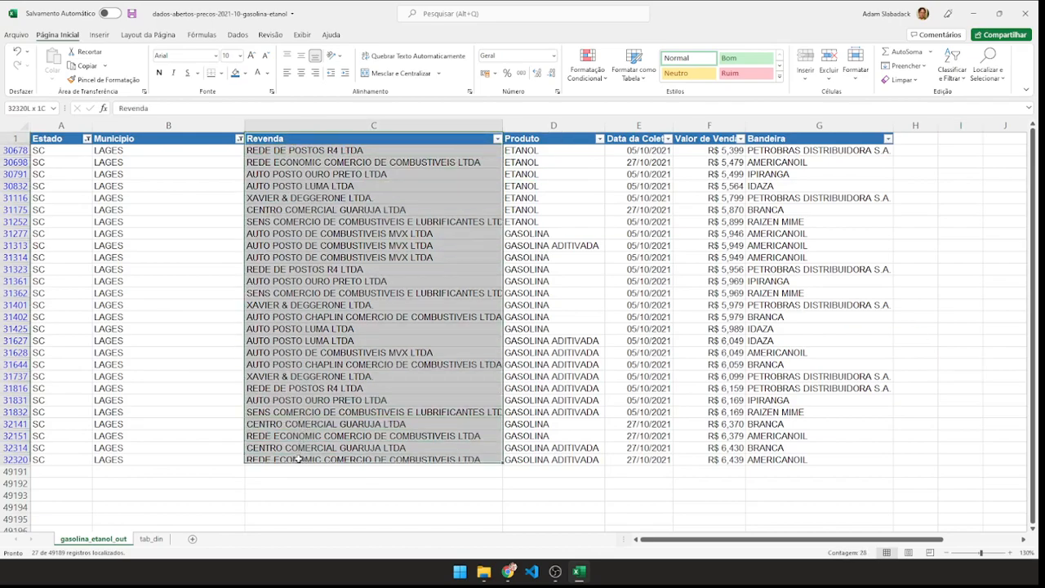
{"action": "left_click_drag", "start_coordinate": [543, 141], "coordinate": [536, 462], "text": "ctrl"}
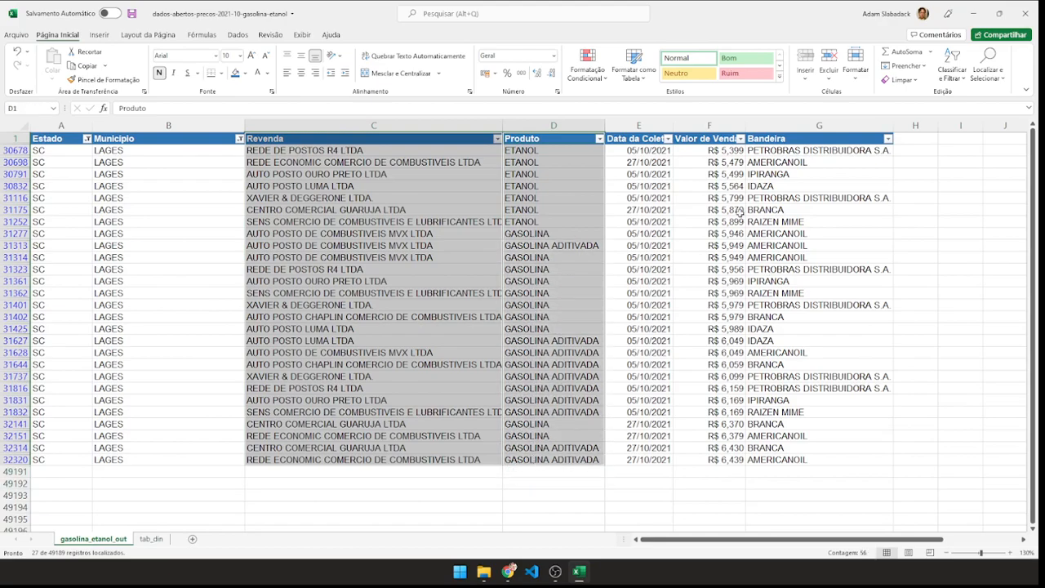
{"action": "left_click_drag", "start_coordinate": [717, 141], "coordinate": [702, 460], "text": "ctrl"}
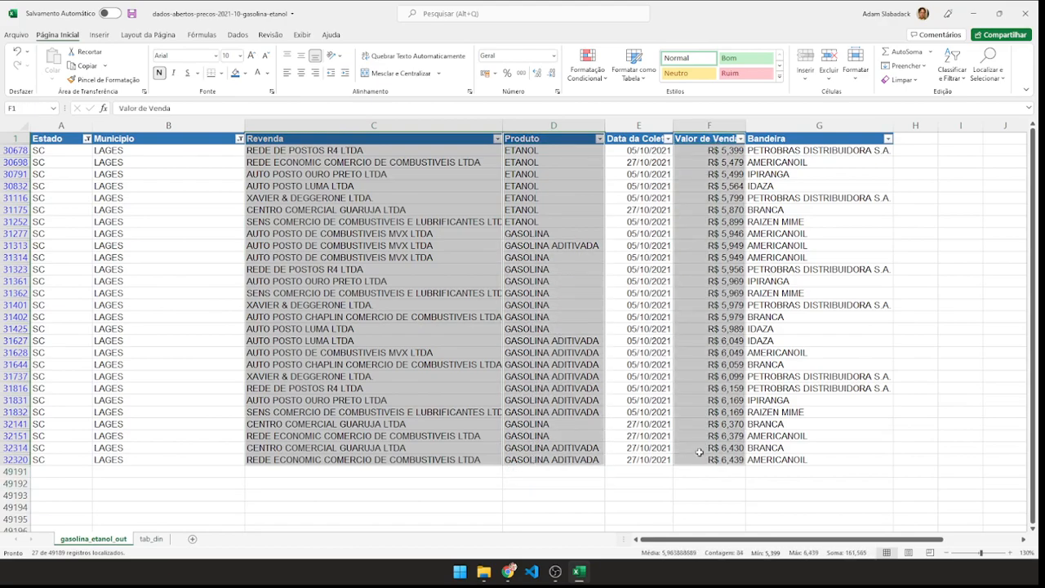
{"action": "left_click", "coordinate": [99, 36]}
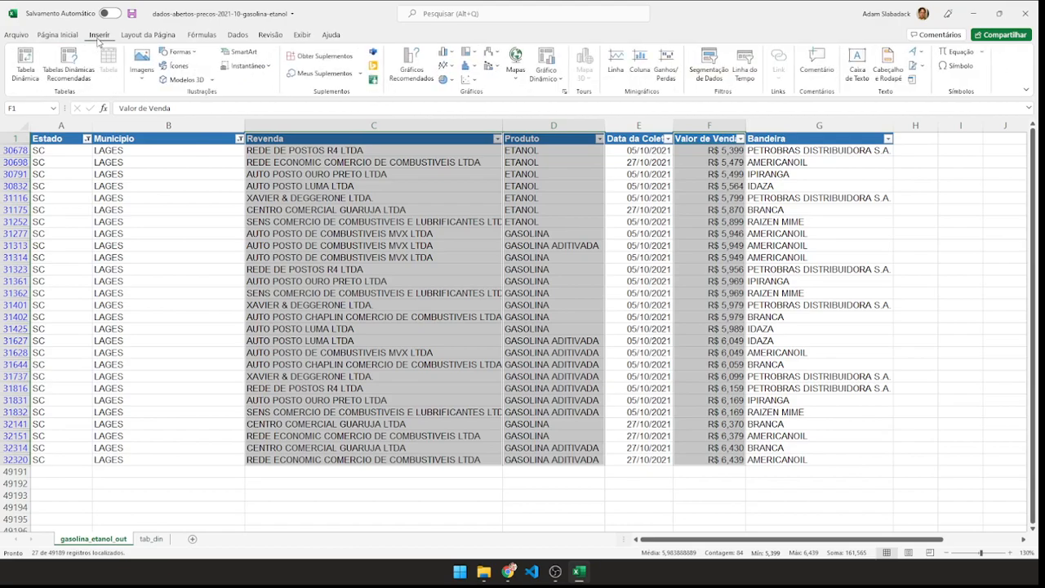
{"action": "left_click", "coordinate": [443, 53]}
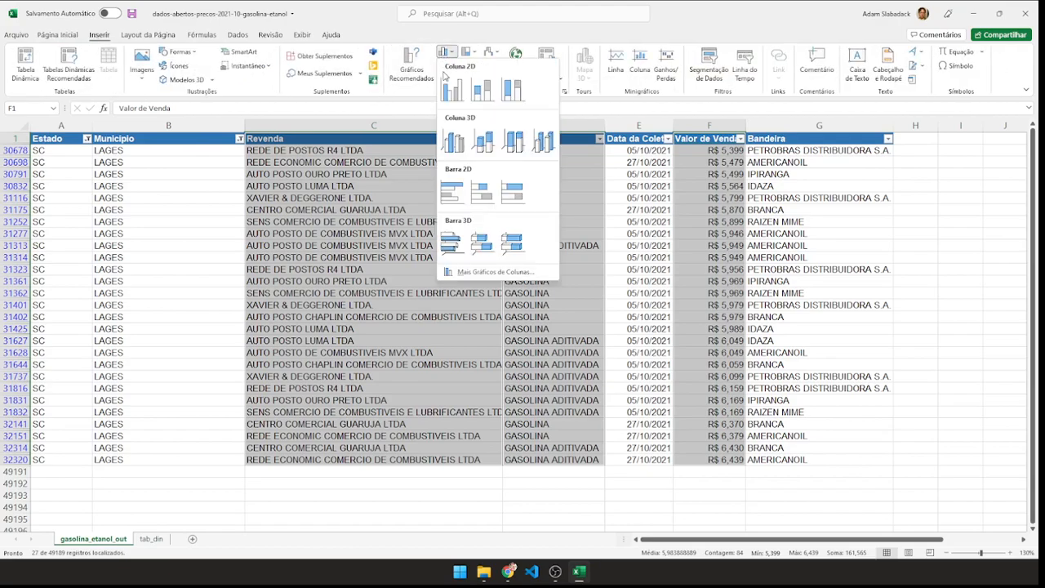
{"action": "left_click", "coordinate": [451, 88]}
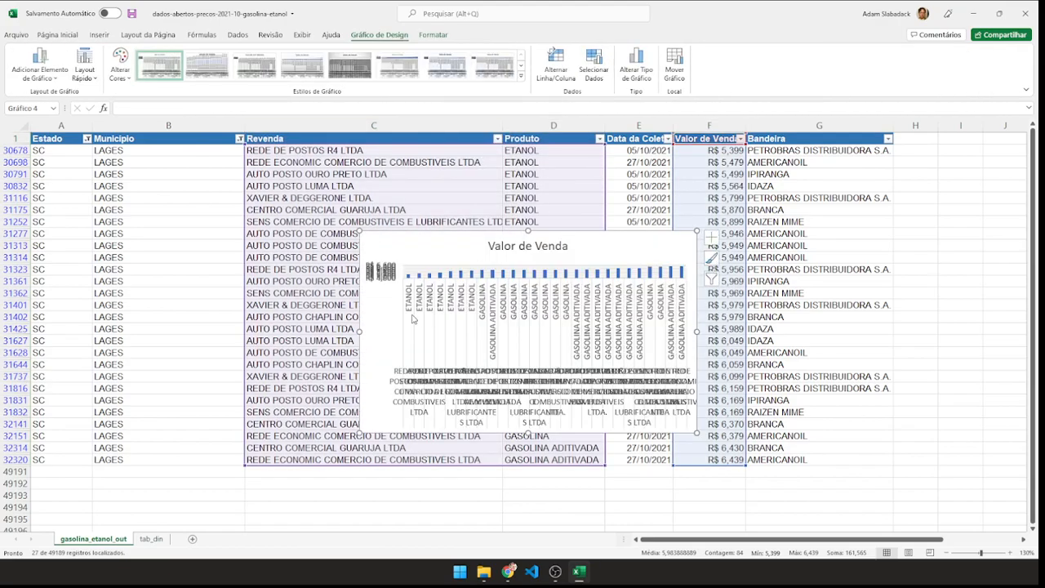
Stretch the chart of all Lages records across the sheet to inspect it, and delete it.
{"action": "left_click_drag", "start_coordinate": [359, 231], "coordinate": [197, 151]}
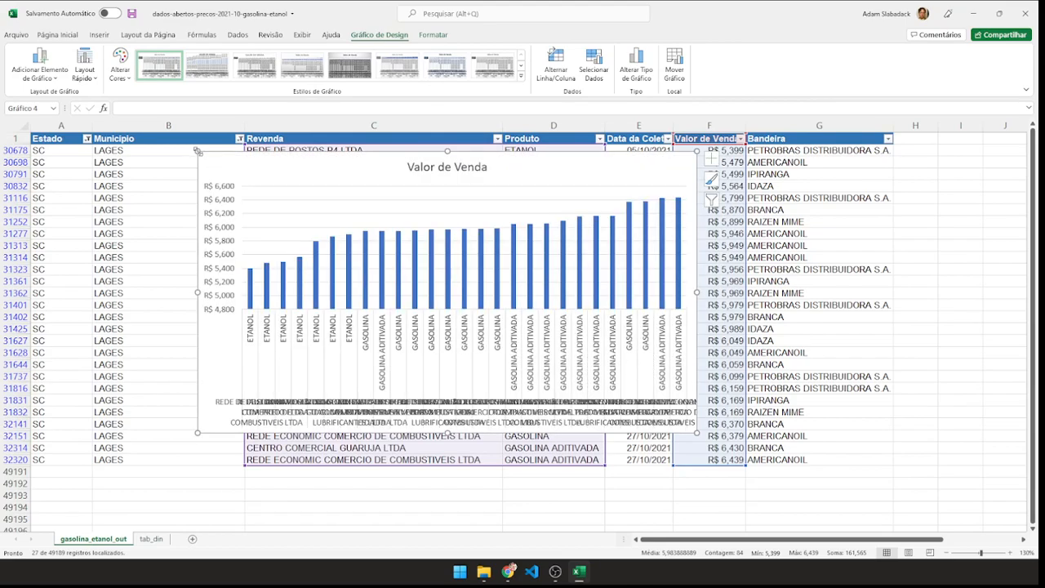
{"action": "left_click_drag", "start_coordinate": [698, 436], "coordinate": [936, 513]}
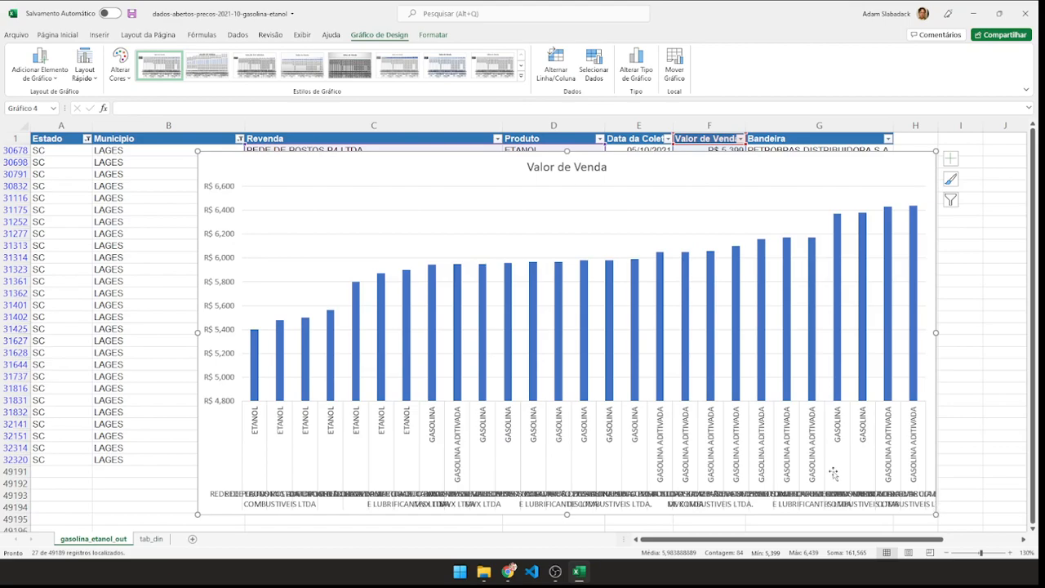
{"action": "left_click_drag", "start_coordinate": [199, 514], "coordinate": [71, 514]}
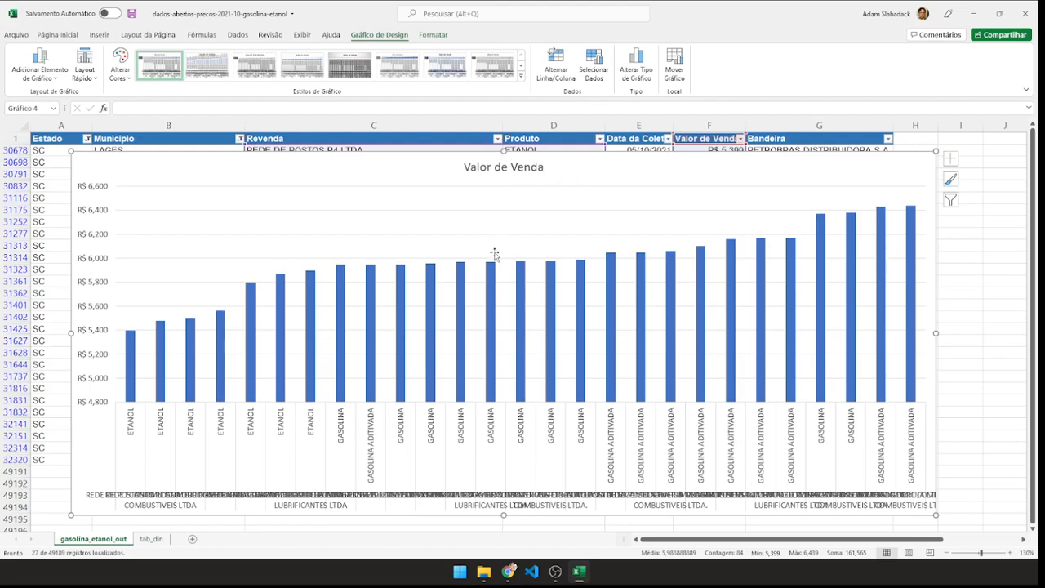
{"action": "key", "text": "Delete"}
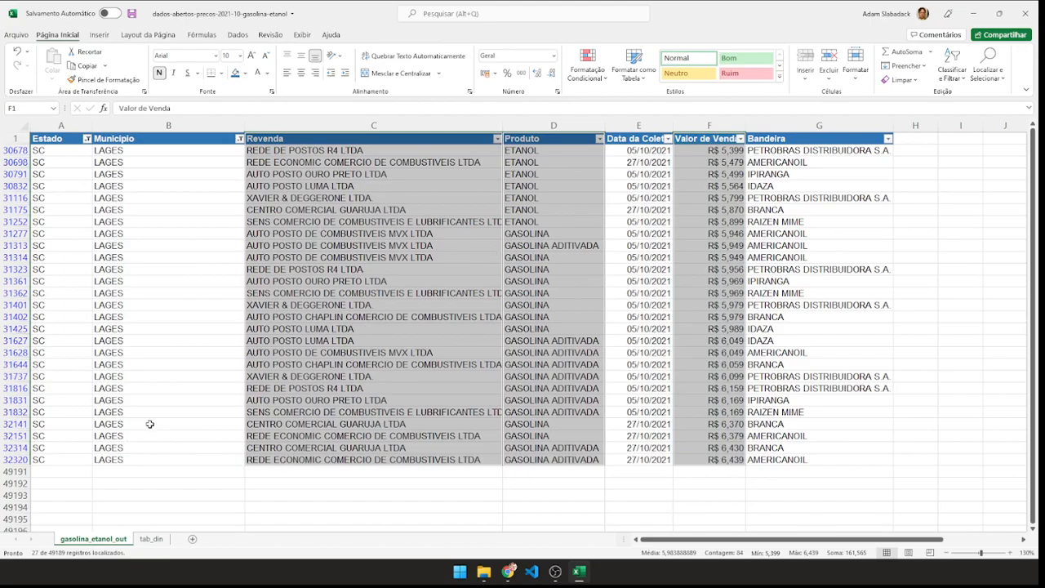
Remove the Município and Estado filters so every municipality and state is included.
{"action": "left_click", "coordinate": [87, 139]}
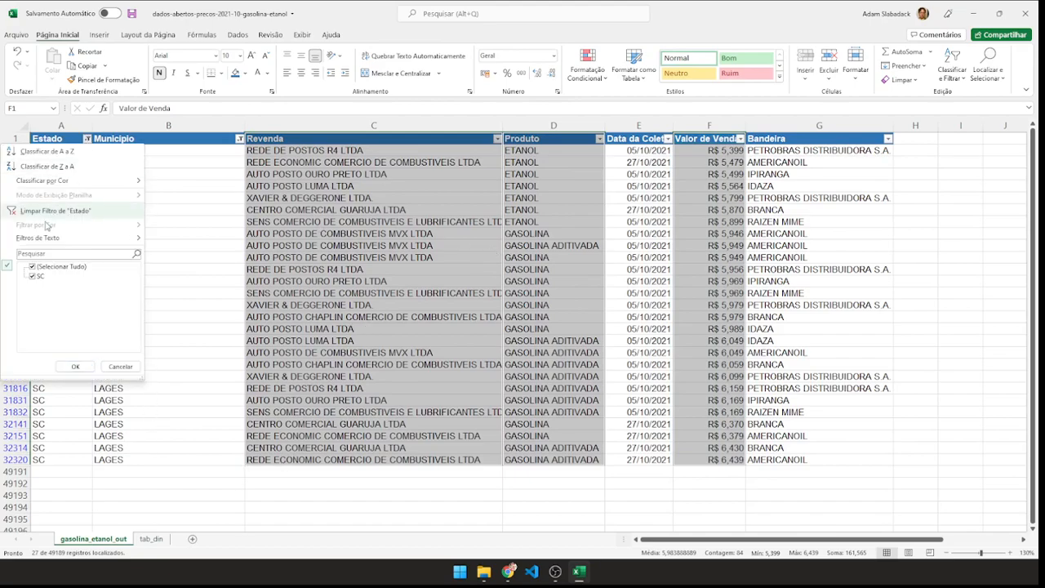
{"action": "left_click", "coordinate": [602, 497]}
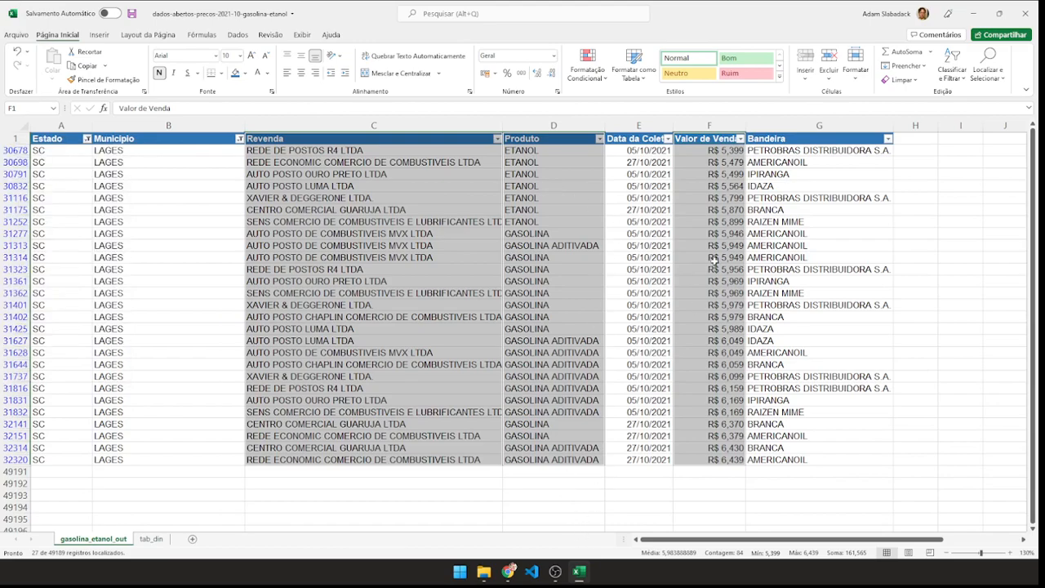
{"action": "left_click", "coordinate": [623, 508]}
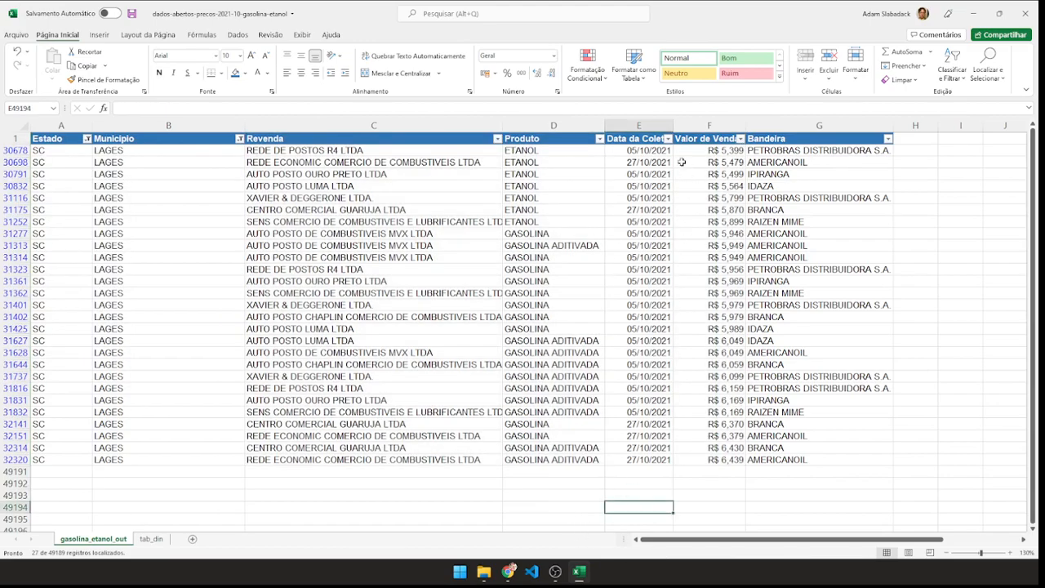
{"action": "left_click", "coordinate": [239, 139]}
{"action": "left_click", "coordinate": [132, 267]}
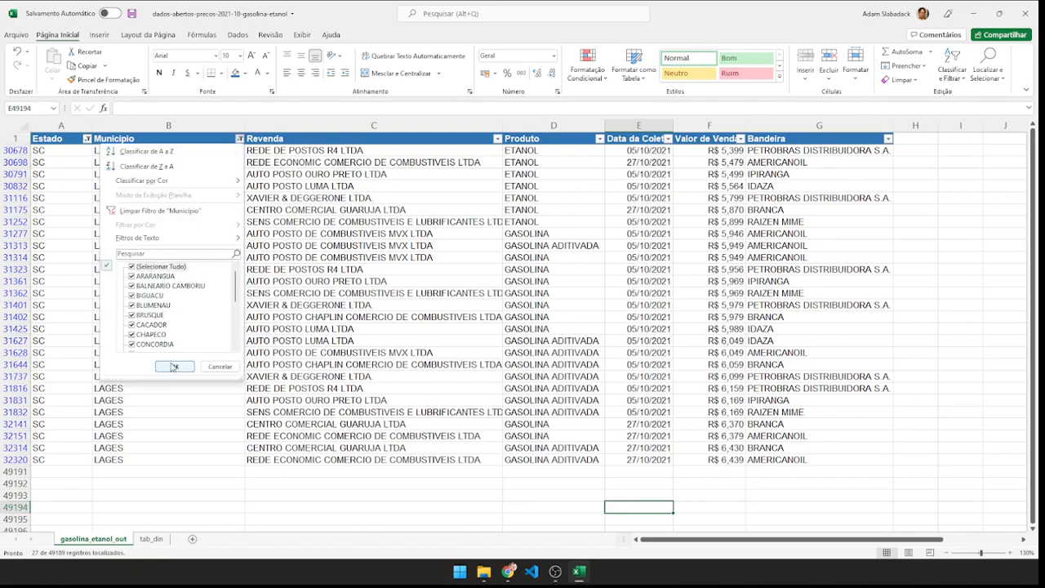
{"action": "left_click", "coordinate": [173, 367]}
{"action": "left_click", "coordinate": [87, 139]}
{"action": "left_click", "coordinate": [39, 267]}
{"action": "left_click", "coordinate": [72, 365]}
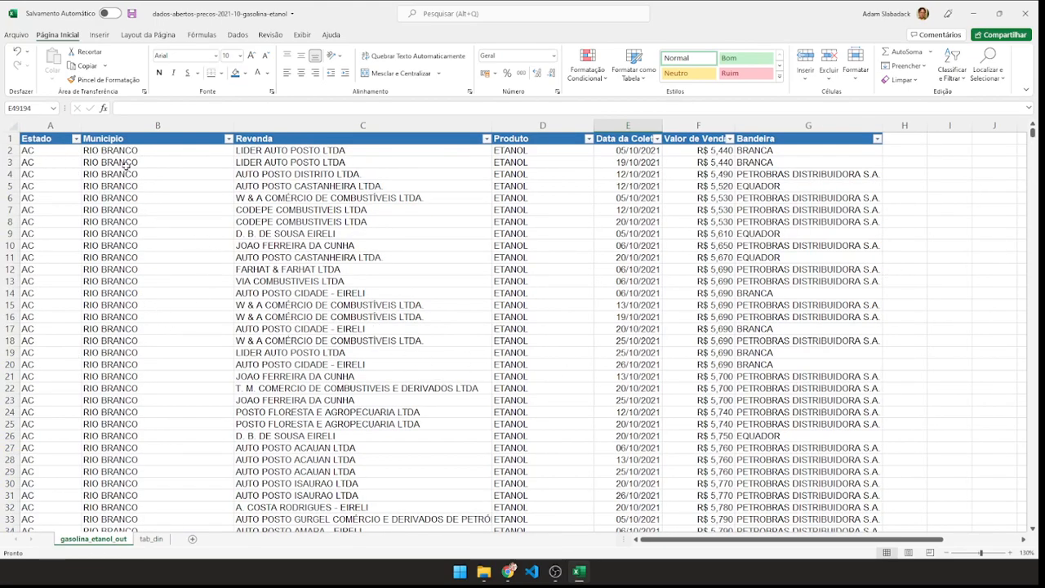
Create a PivotChart on a new worksheet from columns A to G of gasolina_etanol_out.
{"action": "left_click", "coordinate": [99, 36]}
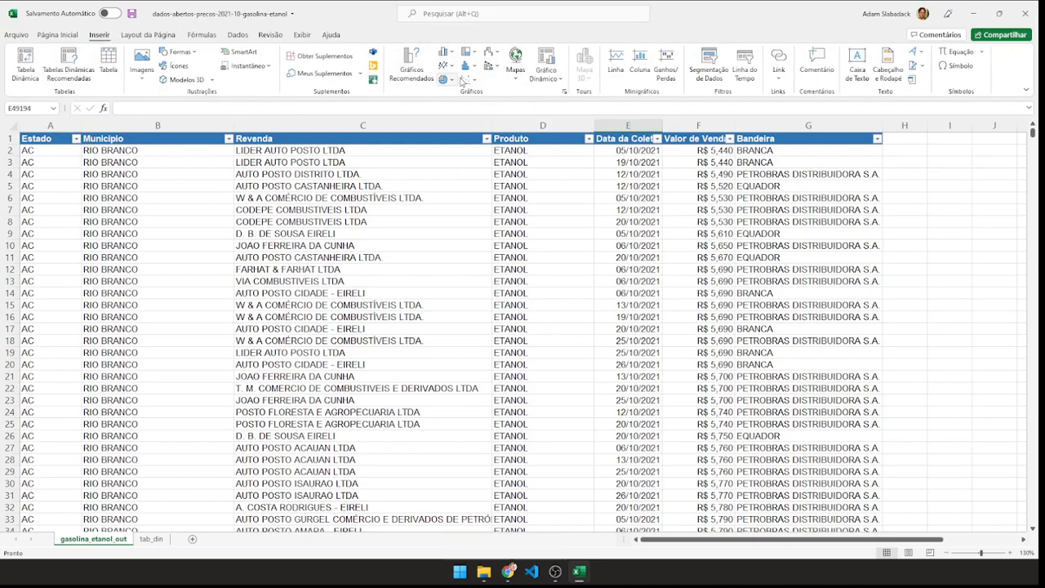
{"action": "left_click_drag", "start_coordinate": [62, 139], "coordinate": [830, 121]}
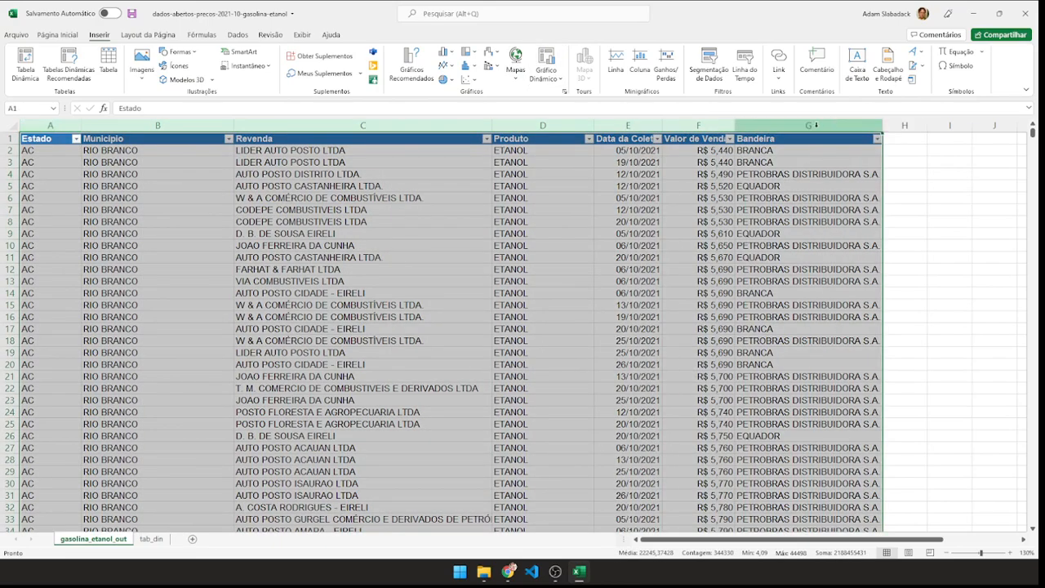
{"action": "left_click", "coordinate": [546, 60]}
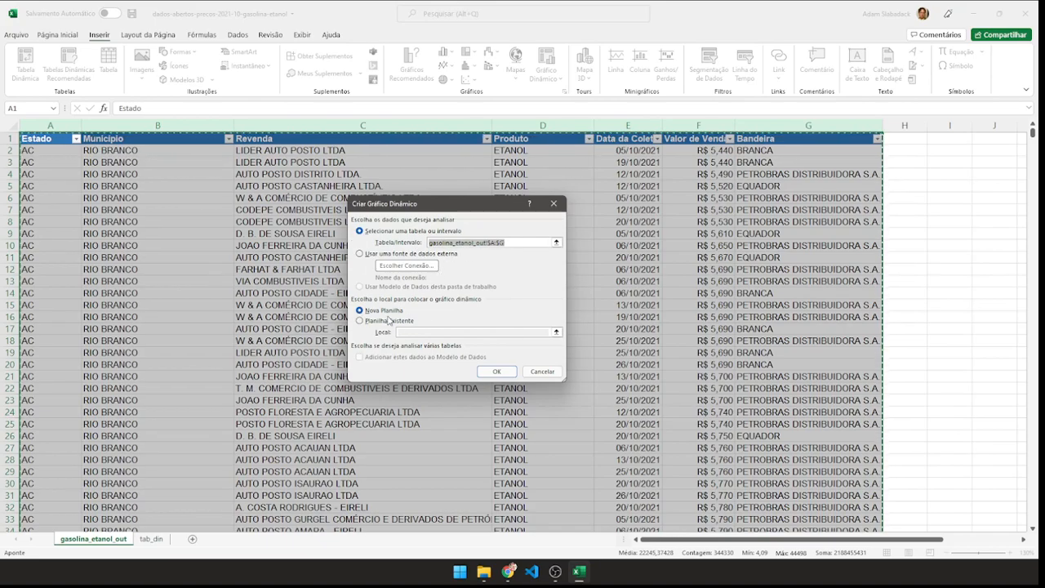
{"action": "left_click", "coordinate": [495, 371]}
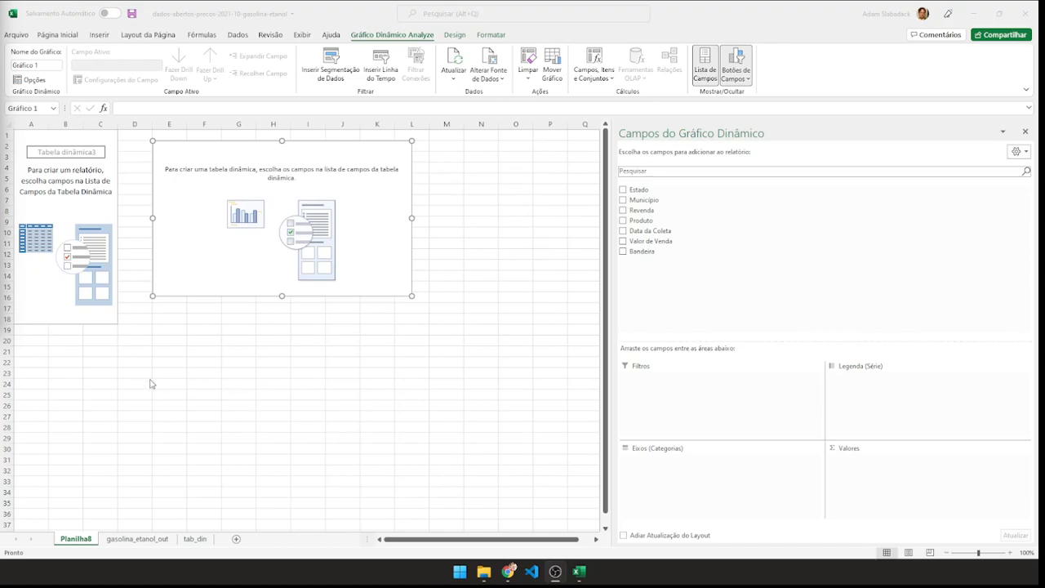
Rename the new PivotChart worksheet as graf_din.
{"action": "double_click", "coordinate": [78, 542]}
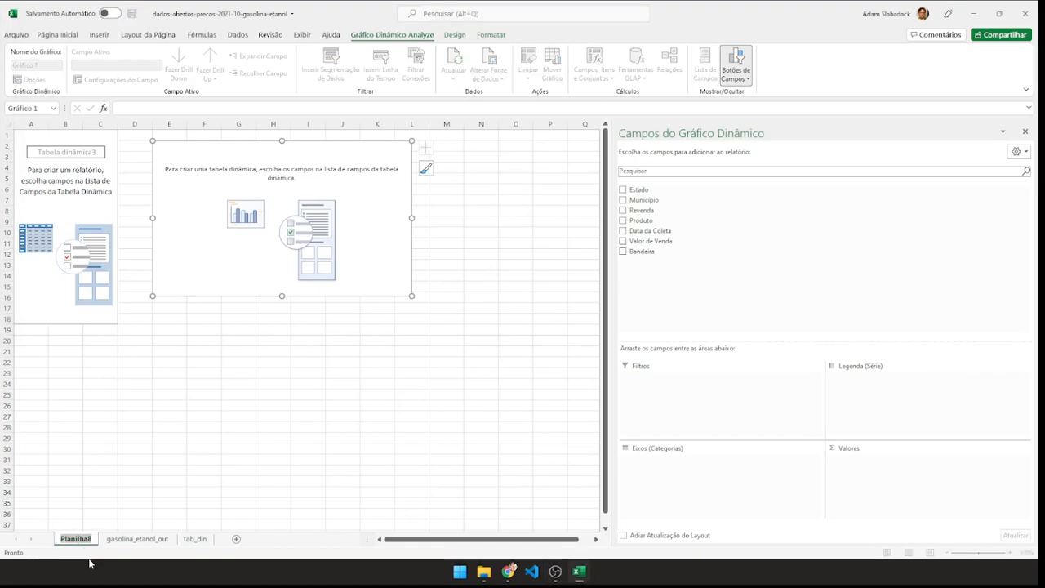
{"action": "type", "text": "graf"}
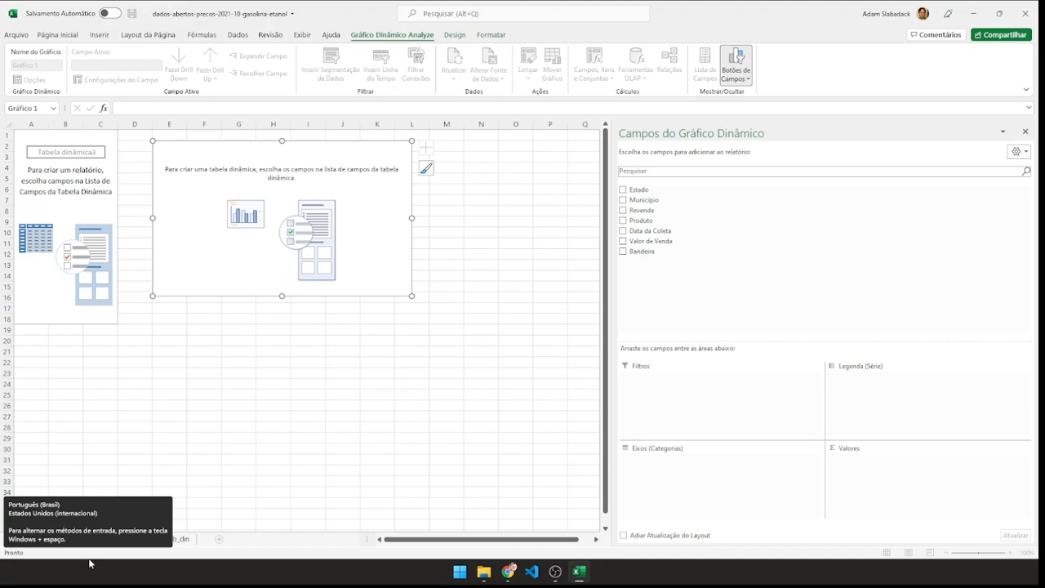
{"action": "type", "text": "_din"}
{"action": "key", "text": "Return"}
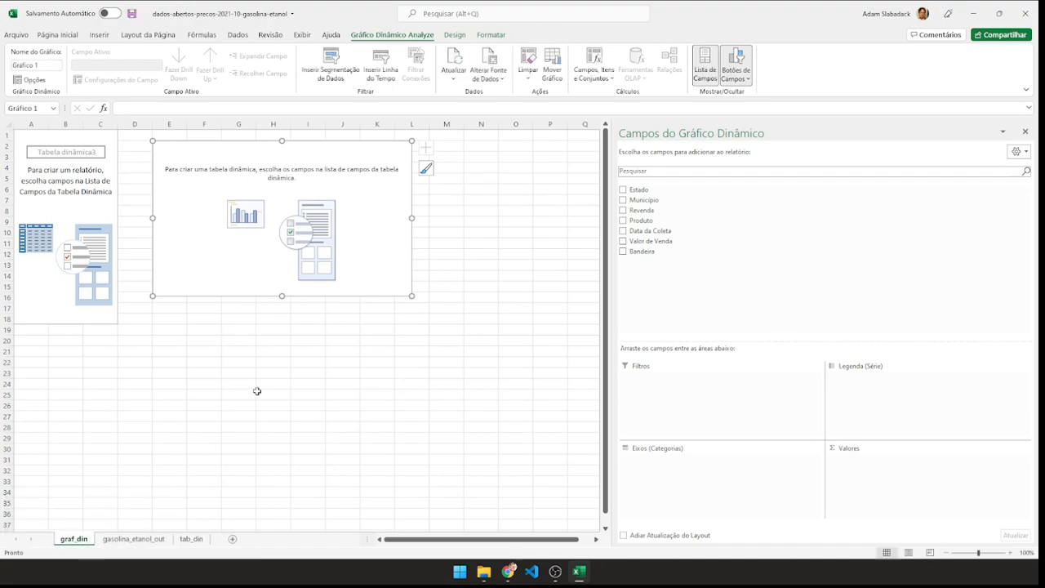
Look over the gasolina_etanol_out and tab_din sheets and return to graf_din.
{"action": "left_click", "coordinate": [148, 540]}
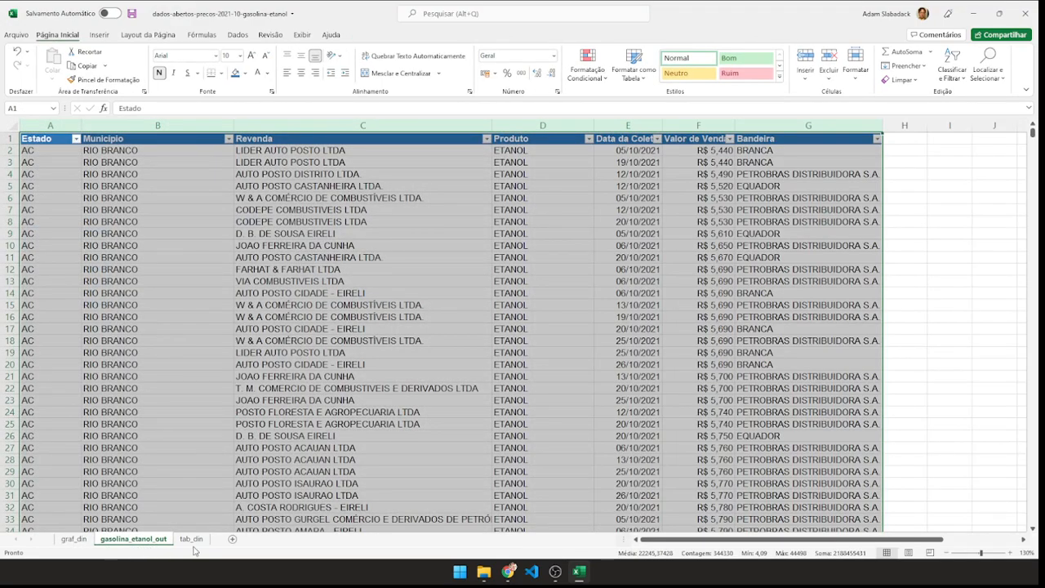
{"action": "left_click", "coordinate": [196, 541]}
{"action": "left_click", "coordinate": [75, 540]}
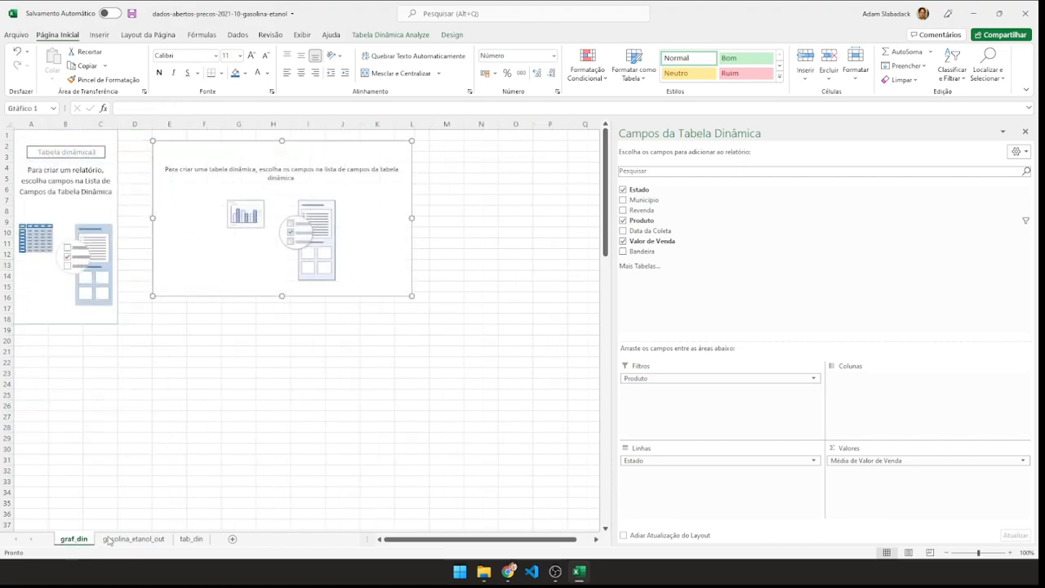
Place the graf_din sheet after tab_din and add Estado, Município and Data da Coleta as filters of its PivotChart.
{"action": "left_click_drag", "start_coordinate": [200, 541], "coordinate": [214, 542]}
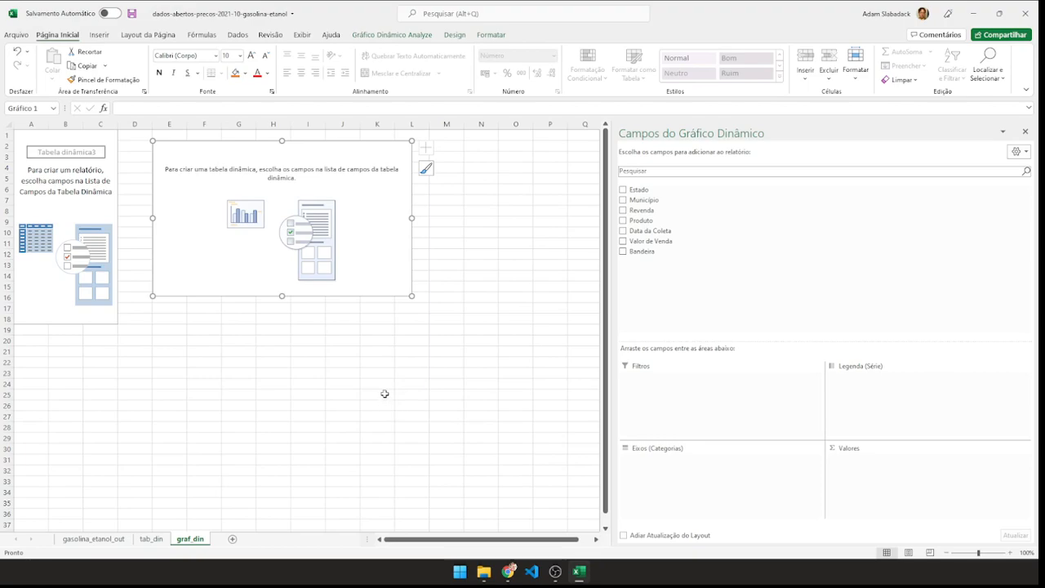
{"action": "left_click_drag", "start_coordinate": [640, 189], "coordinate": [665, 380]}
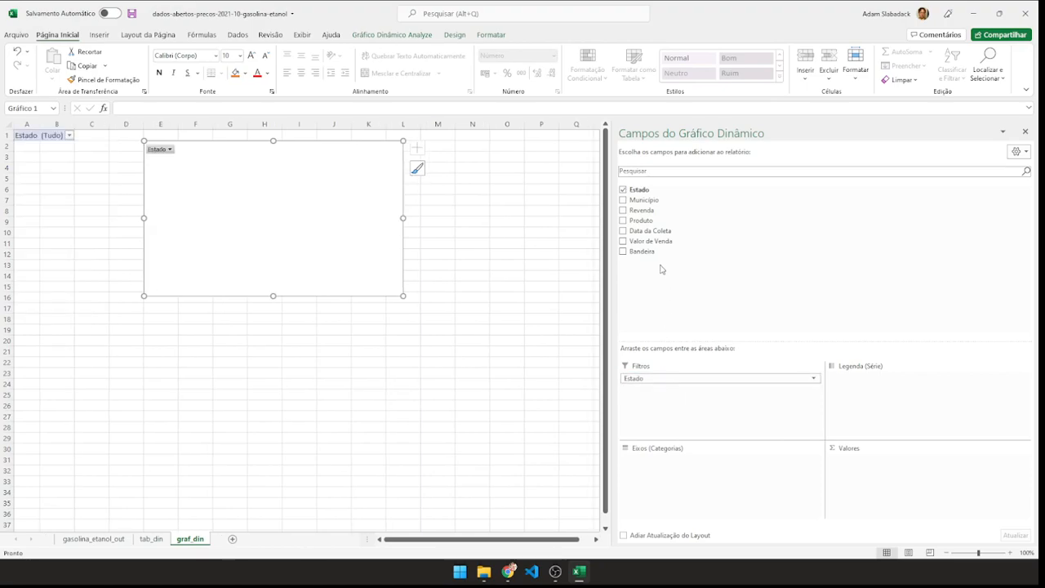
{"action": "left_click_drag", "start_coordinate": [644, 200], "coordinate": [660, 392]}
{"action": "left_click_drag", "start_coordinate": [650, 230], "coordinate": [651, 402]}
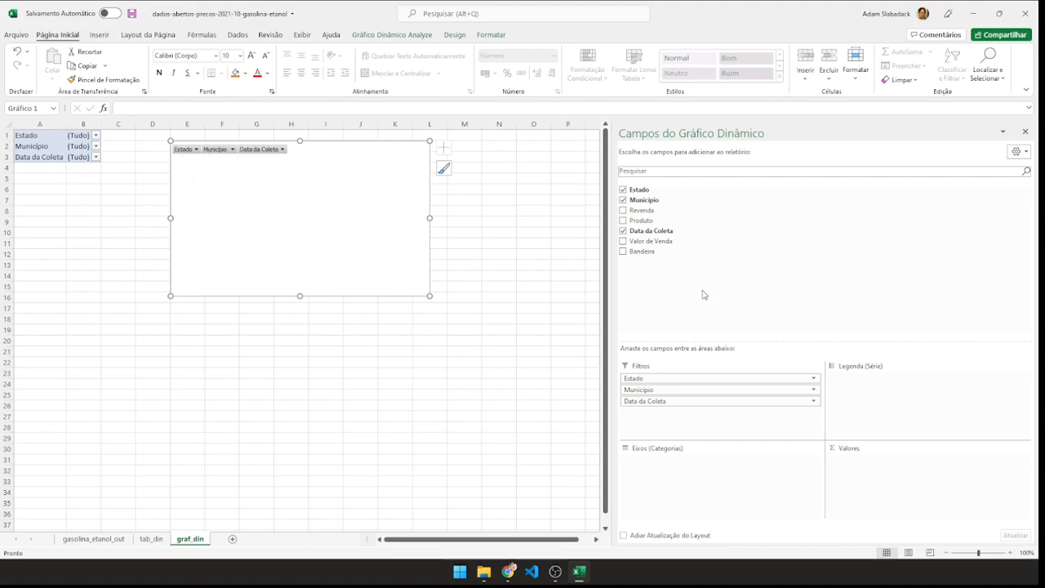
Set Revenda above Produto as the PivotChart's axis categories and Valor de Venda as its values.
{"action": "left_click_drag", "start_coordinate": [648, 224], "coordinate": [678, 483]}
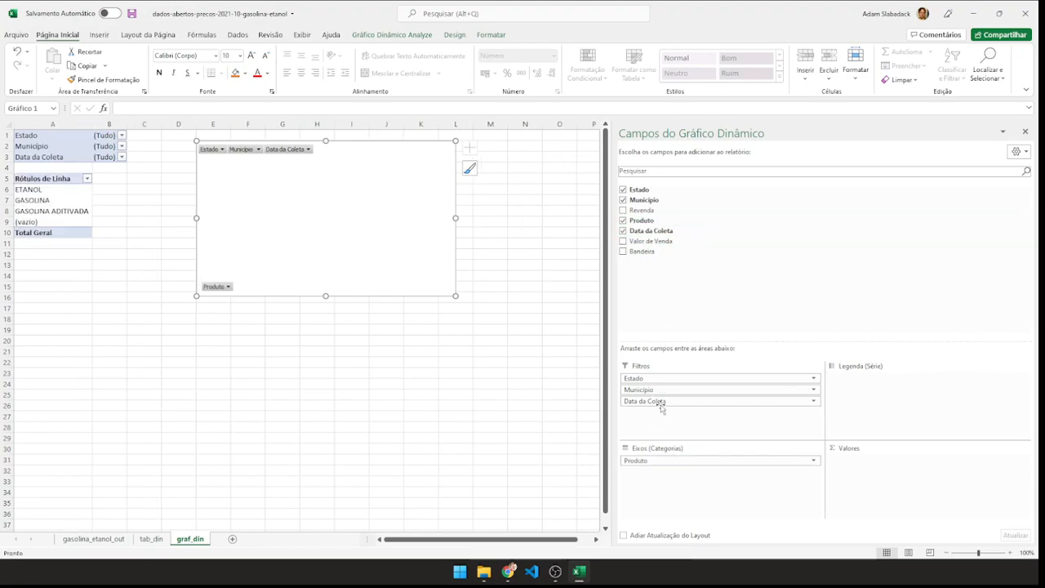
{"action": "left_click_drag", "start_coordinate": [643, 210], "coordinate": [665, 462]}
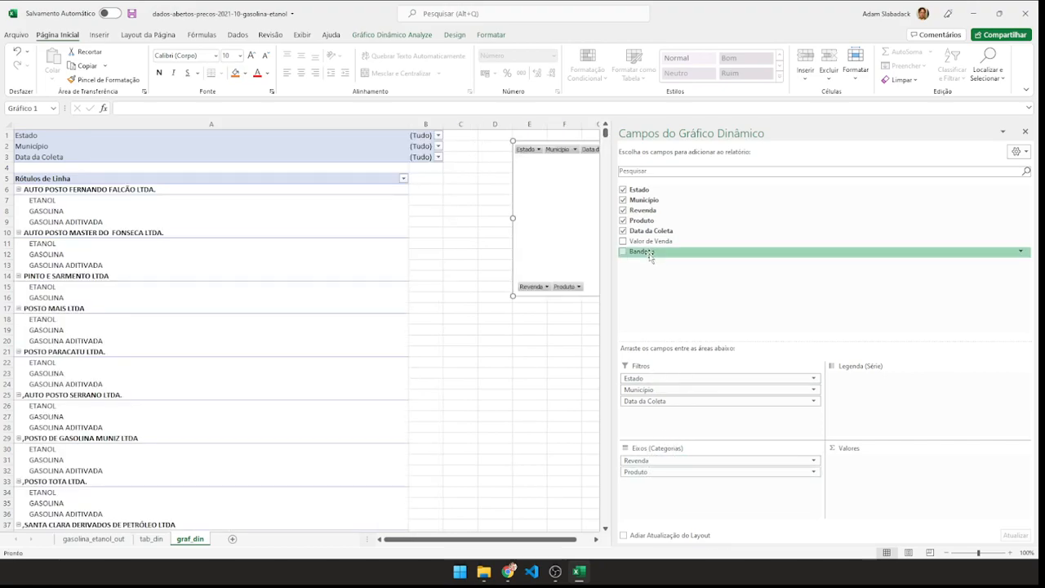
{"action": "left_click_drag", "start_coordinate": [648, 245], "coordinate": [891, 476]}
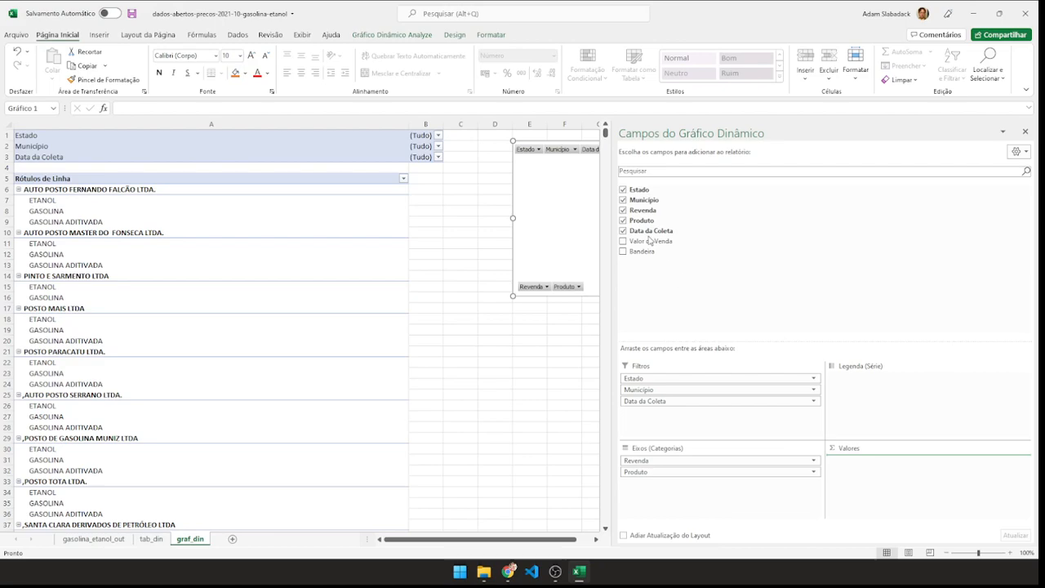
{"action": "left_click_drag", "start_coordinate": [891, 476], "coordinate": [890, 467]}
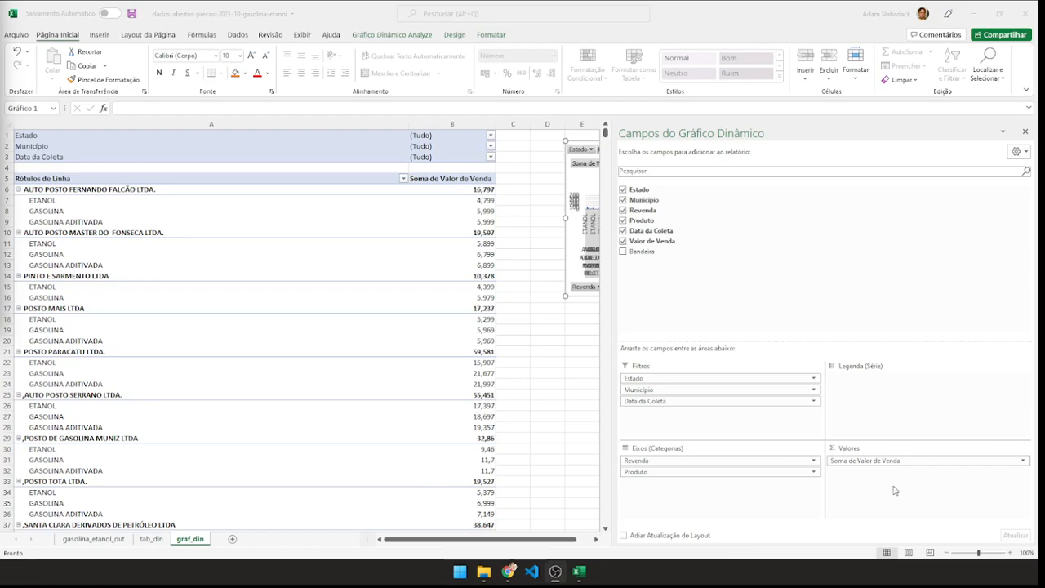
Summarize Valor de Venda by Média and enlarge the PivotChart to about column O and row 22.
{"action": "left_click", "coordinate": [1024, 461]}
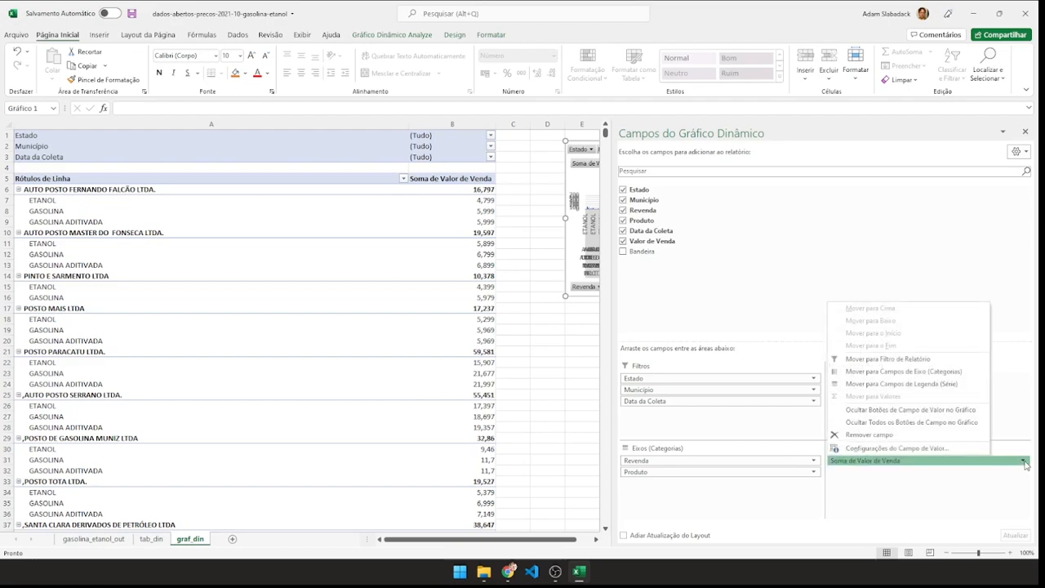
{"action": "left_click", "coordinate": [900, 448]}
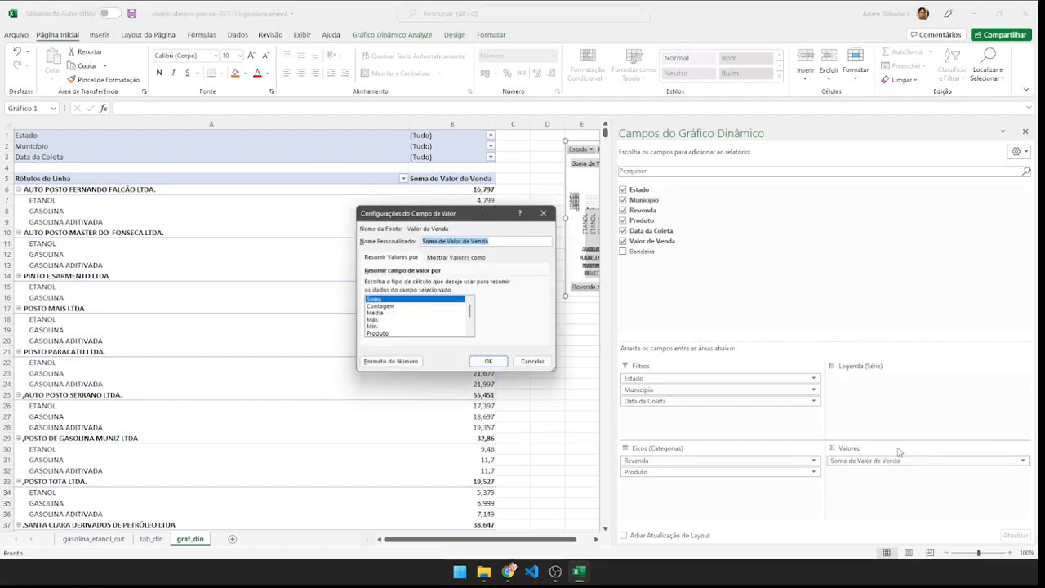
{"action": "left_click", "coordinate": [369, 314]}
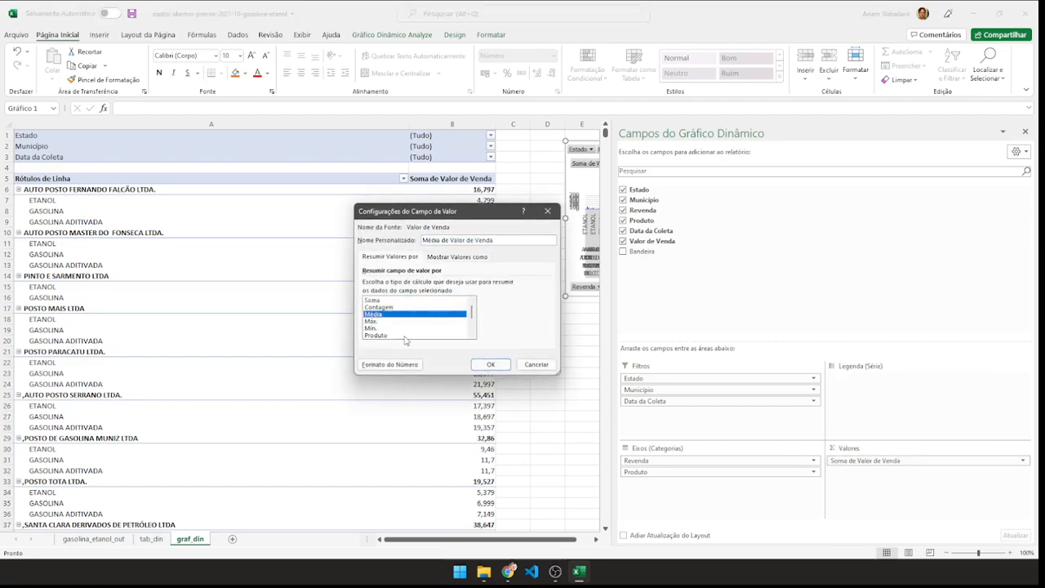
{"action": "left_click", "coordinate": [486, 369]}
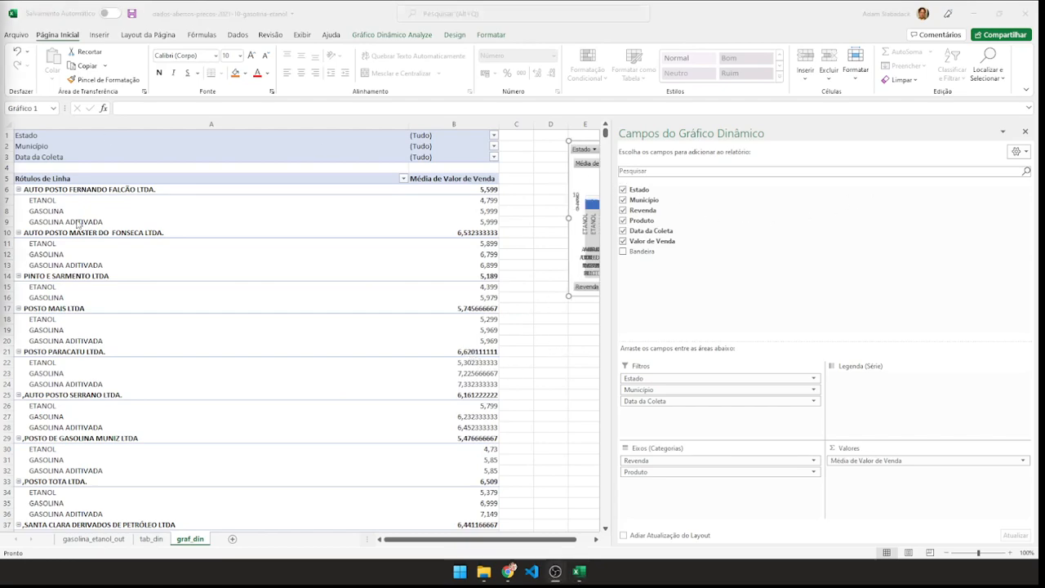
{"action": "left_click", "coordinate": [1026, 133]}
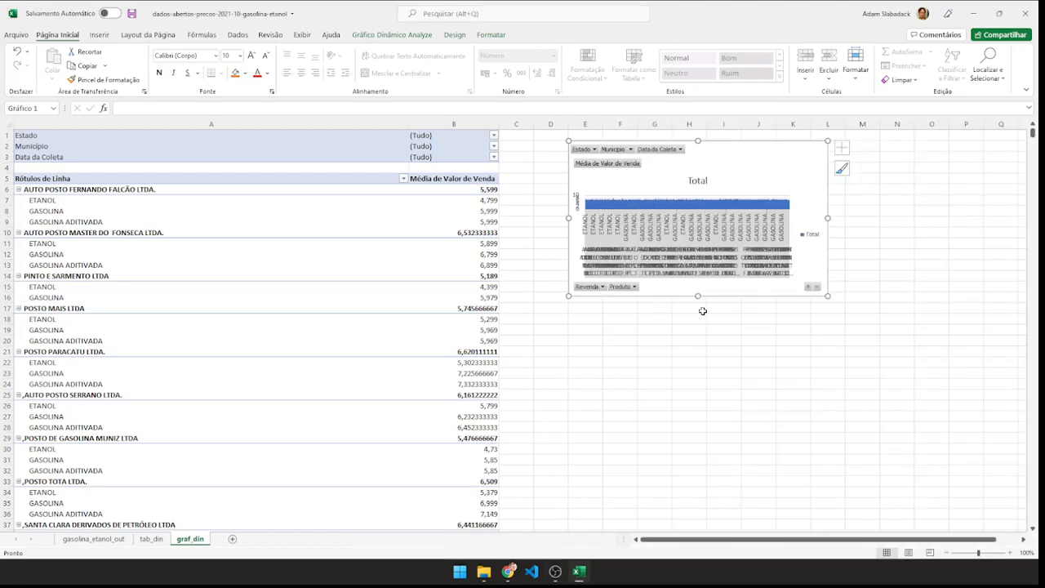
{"action": "left_click_drag", "start_coordinate": [829, 296], "coordinate": [939, 370]}
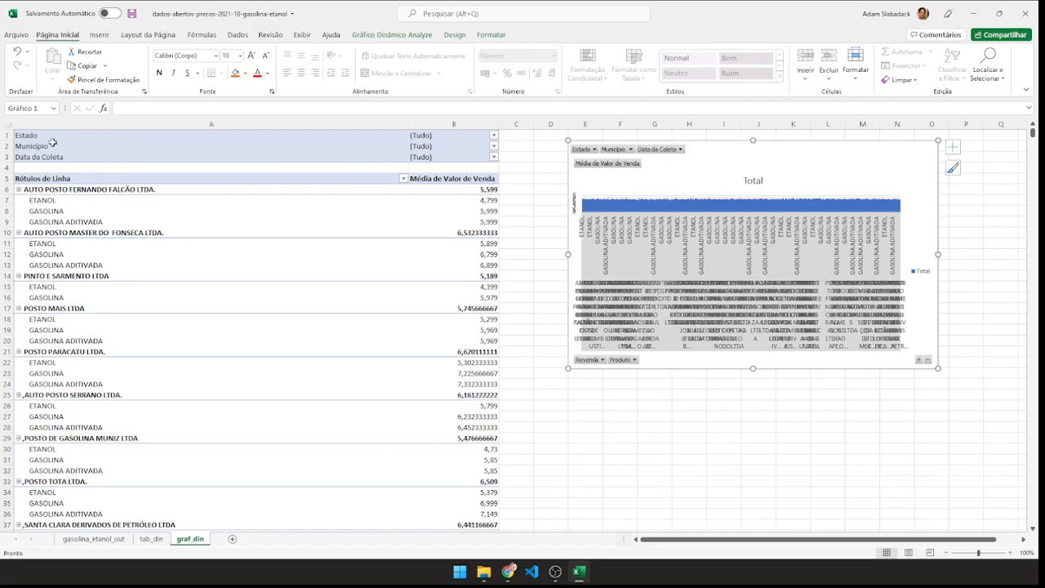
Filter the graf_din PivotTable's Estado field to SC only.
{"action": "left_click", "coordinate": [493, 137]}
{"action": "left_click", "coordinate": [375, 256]}
{"action": "left_click", "coordinate": [387, 161]}
{"action": "scroll", "coordinate": [411, 194], "scroll_direction": "down", "scroll_amount": 6}
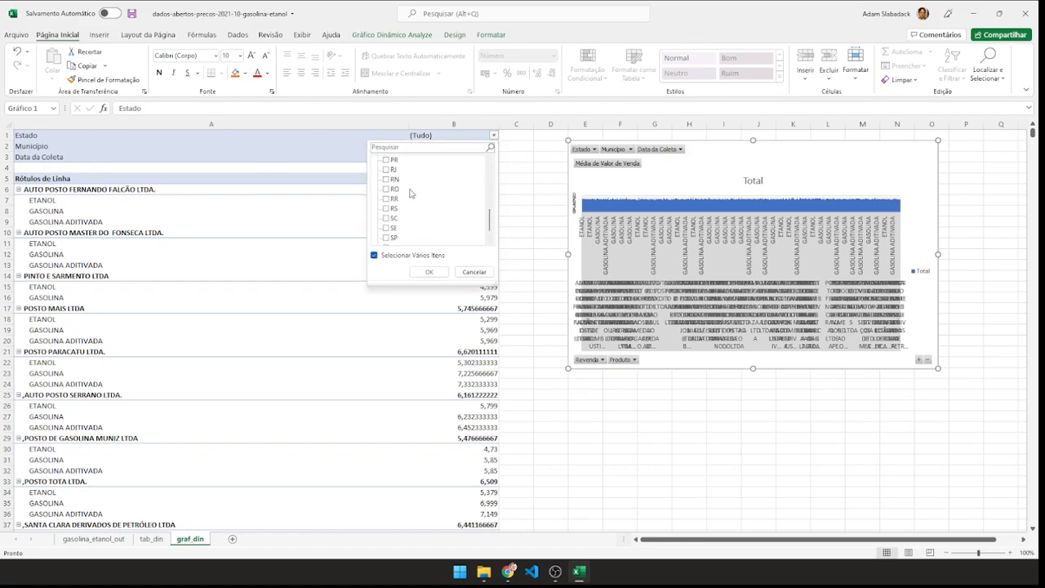
{"action": "left_click", "coordinate": [389, 199]}
{"action": "left_click", "coordinate": [431, 272]}
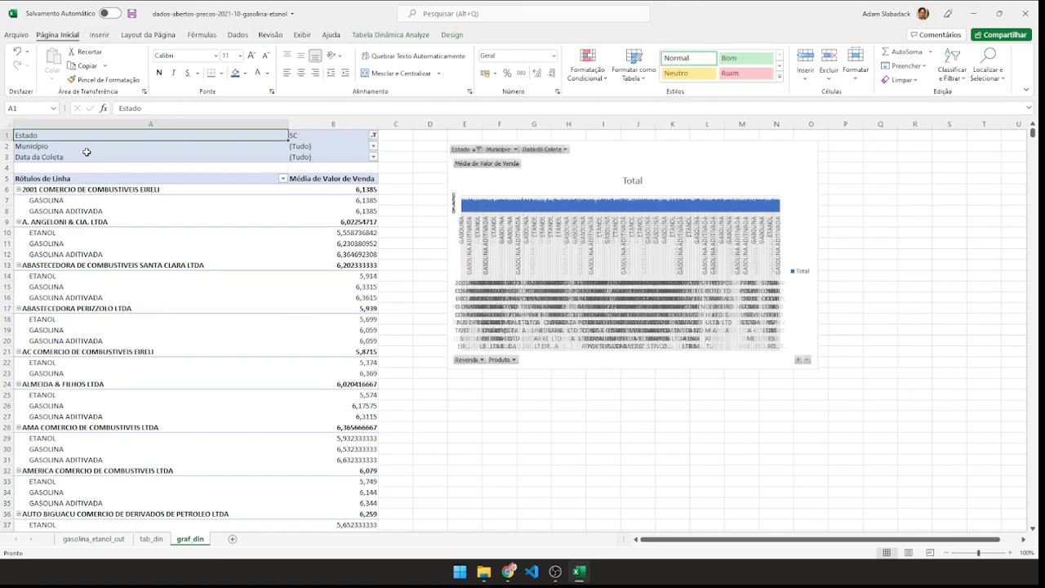
Filter the Município field of the graf_din PivotTable to LAGES only.
{"action": "left_click", "coordinate": [373, 147]}
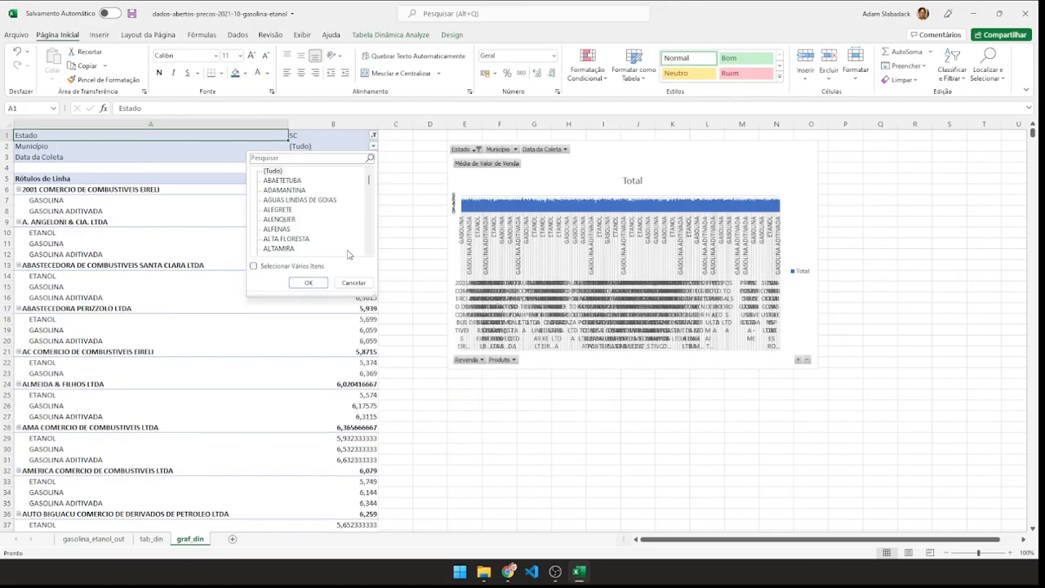
{"action": "left_click", "coordinate": [258, 267]}
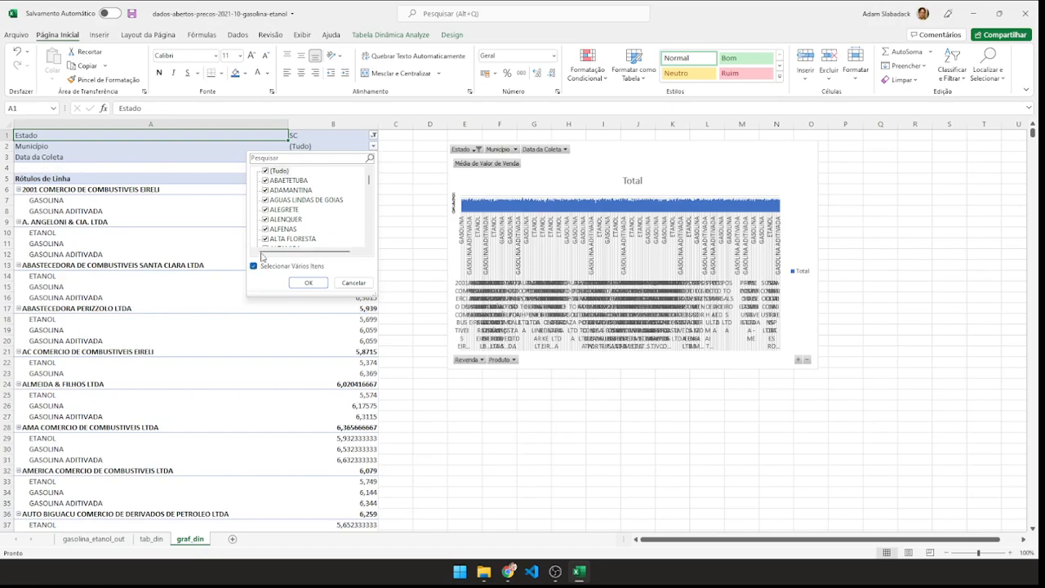
{"action": "left_click", "coordinate": [266, 170]}
{"action": "scroll", "coordinate": [296, 208], "scroll_direction": "down", "scroll_amount": 10}
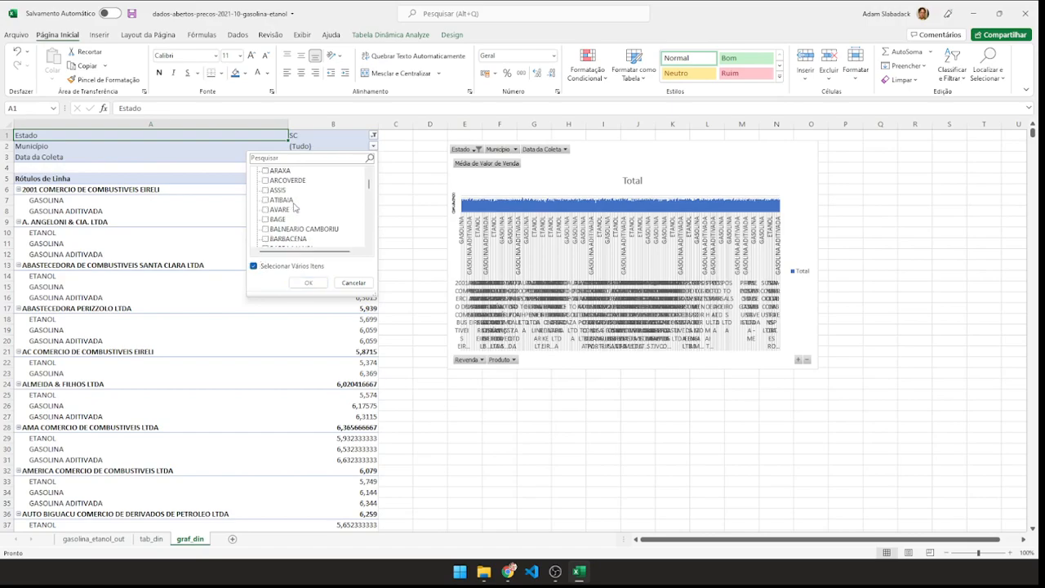
{"action": "scroll", "coordinate": [295, 209], "scroll_direction": "up", "scroll_amount": 10}
{"action": "scroll", "coordinate": [367, 187], "scroll_direction": "up", "scroll_amount": 5}
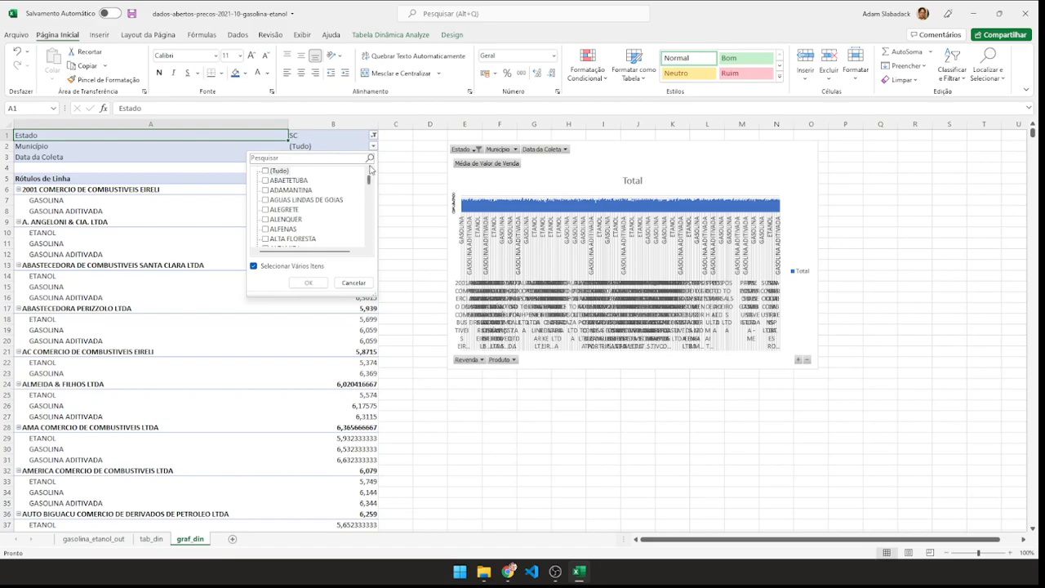
{"action": "scroll", "coordinate": [319, 200], "scroll_direction": "down", "scroll_amount": 1}
{"action": "left_click", "coordinate": [291, 160]}
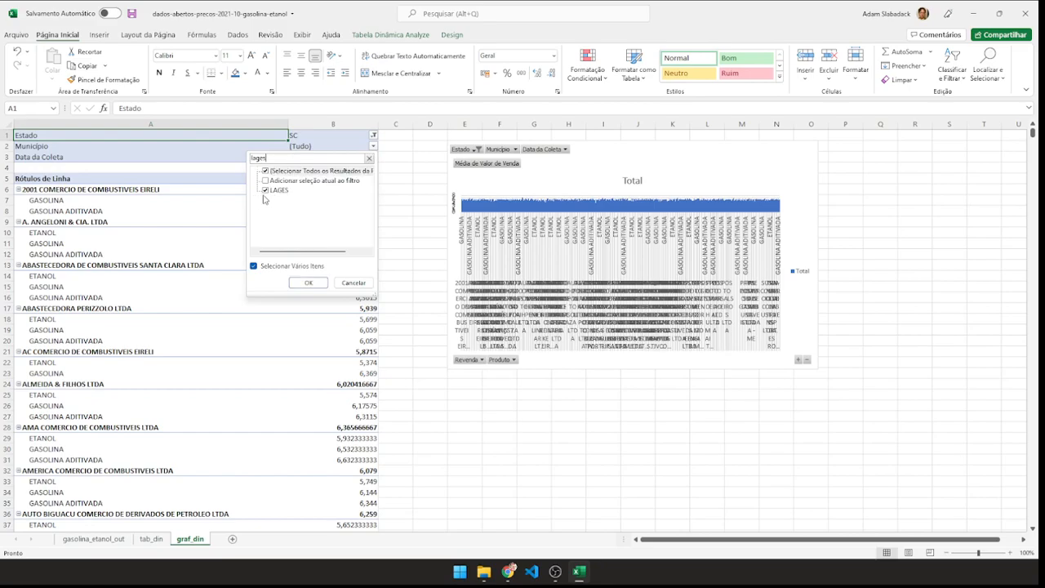
{"action": "left_click", "coordinate": [309, 282]}
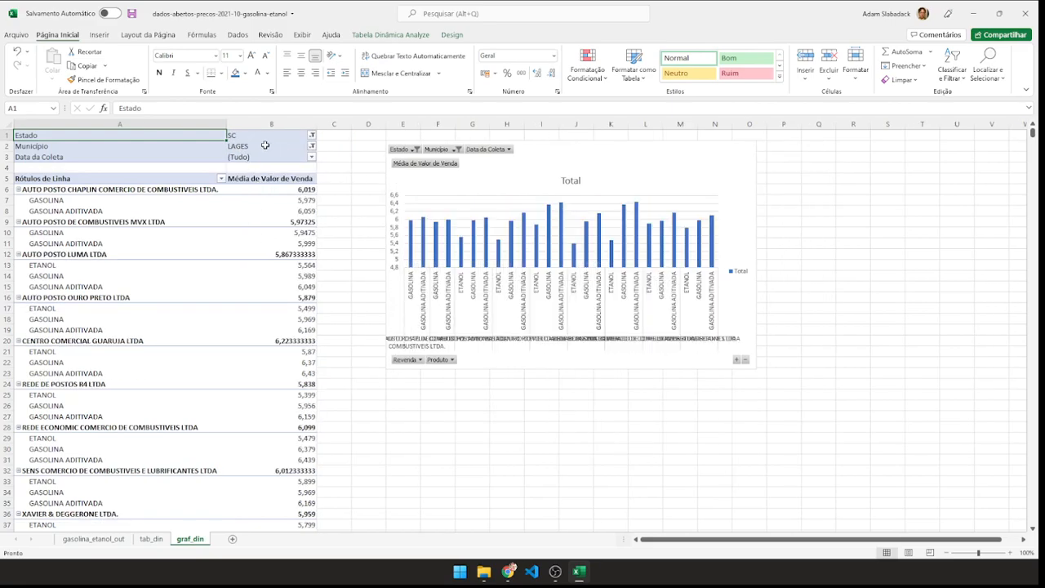
Filter the Data da Coleta field of the graf_din PivotTable to 27/10/2021 only.
{"action": "left_click", "coordinate": [311, 159]}
{"action": "left_click", "coordinate": [192, 278]}
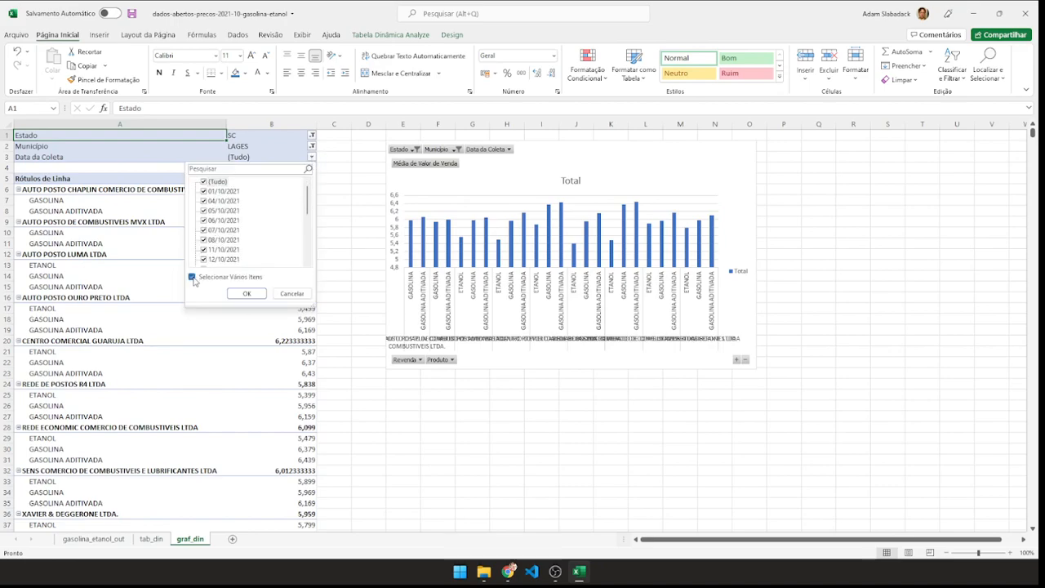
{"action": "left_click", "coordinate": [203, 181]}
{"action": "left_click_drag", "start_coordinate": [307, 196], "coordinate": [307, 254]}
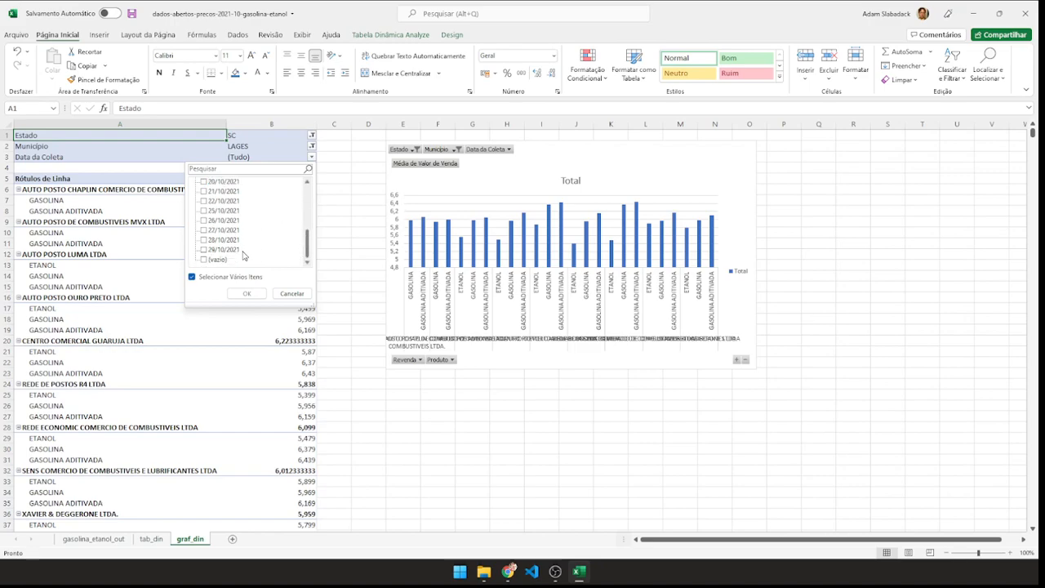
{"action": "left_click", "coordinate": [204, 250]}
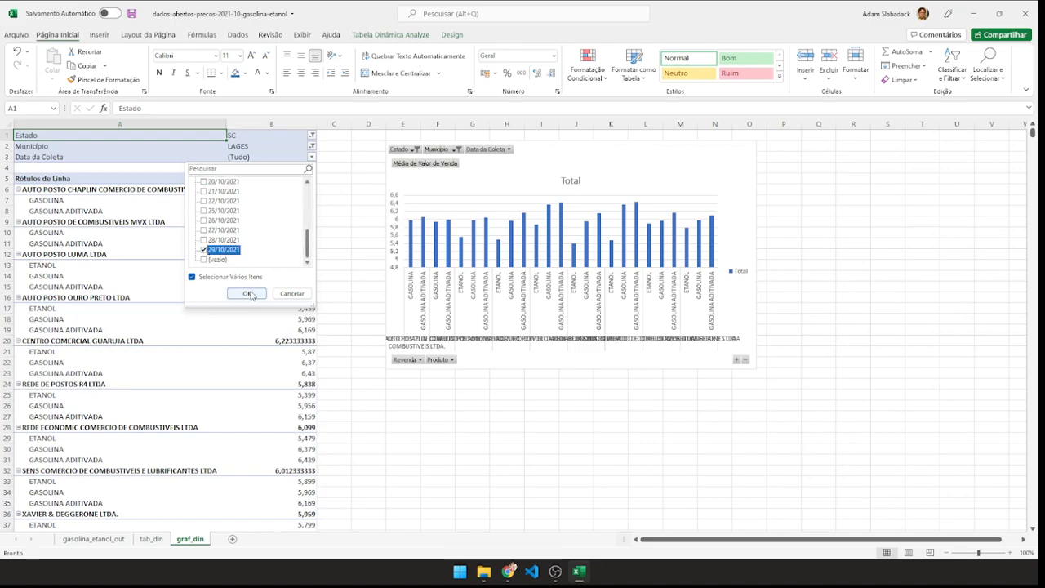
{"action": "left_click", "coordinate": [204, 231]}
{"action": "left_click", "coordinate": [204, 250]}
{"action": "left_click", "coordinate": [245, 293]}
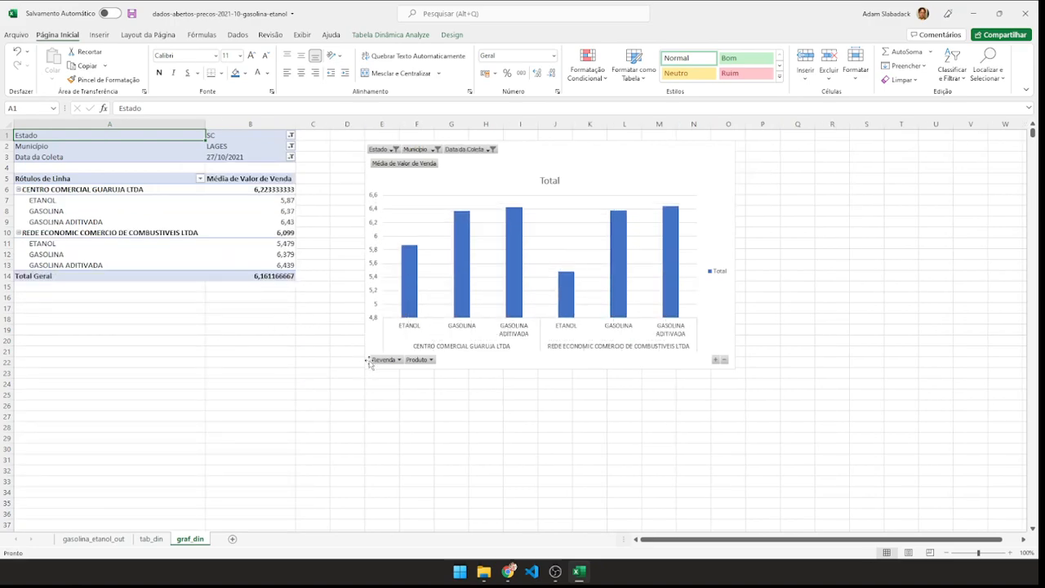
Enlarge the PivotChart further to about column R and row 29.
{"action": "left_click", "coordinate": [728, 328]}
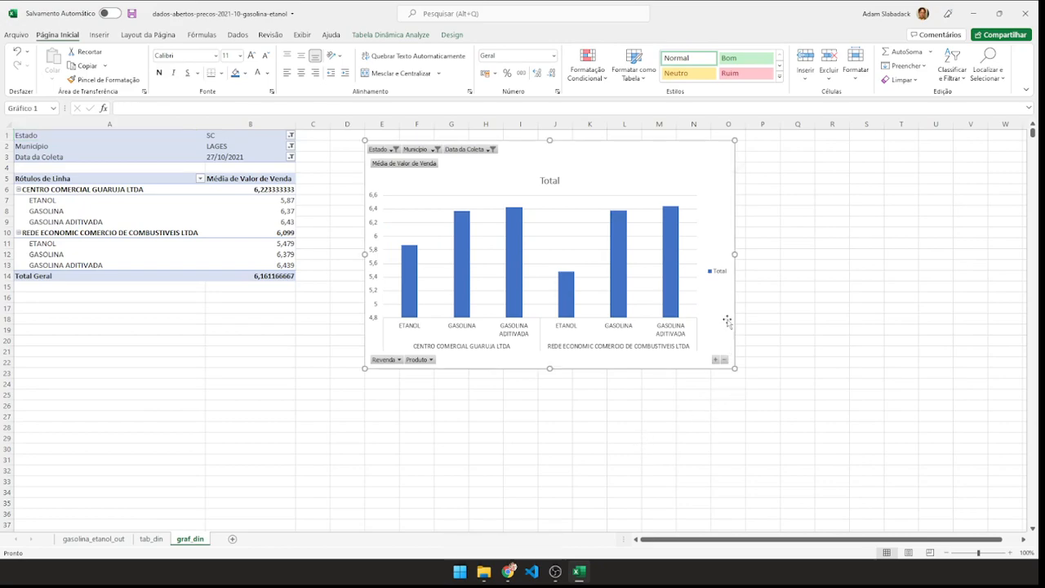
{"action": "left_click_drag", "start_coordinate": [734, 369], "coordinate": [850, 450]}
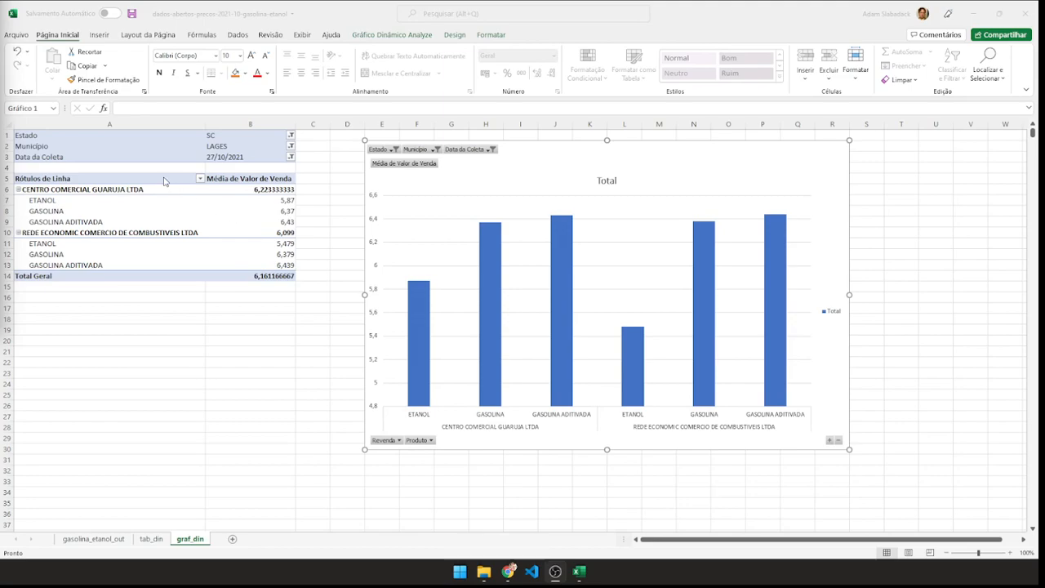
{"action": "left_click", "coordinate": [158, 202]}
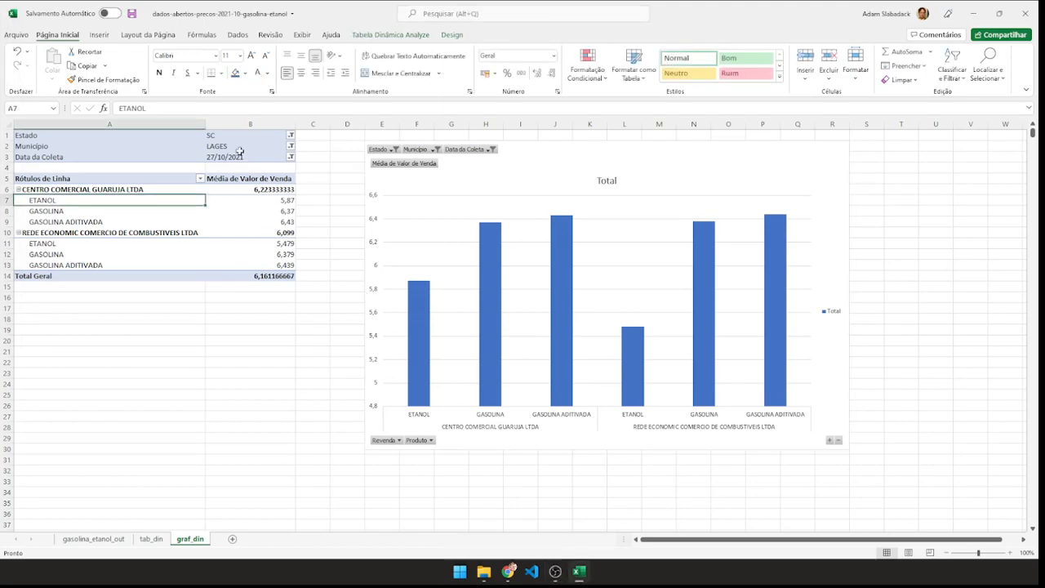
{"action": "left_click", "coordinate": [514, 231]}
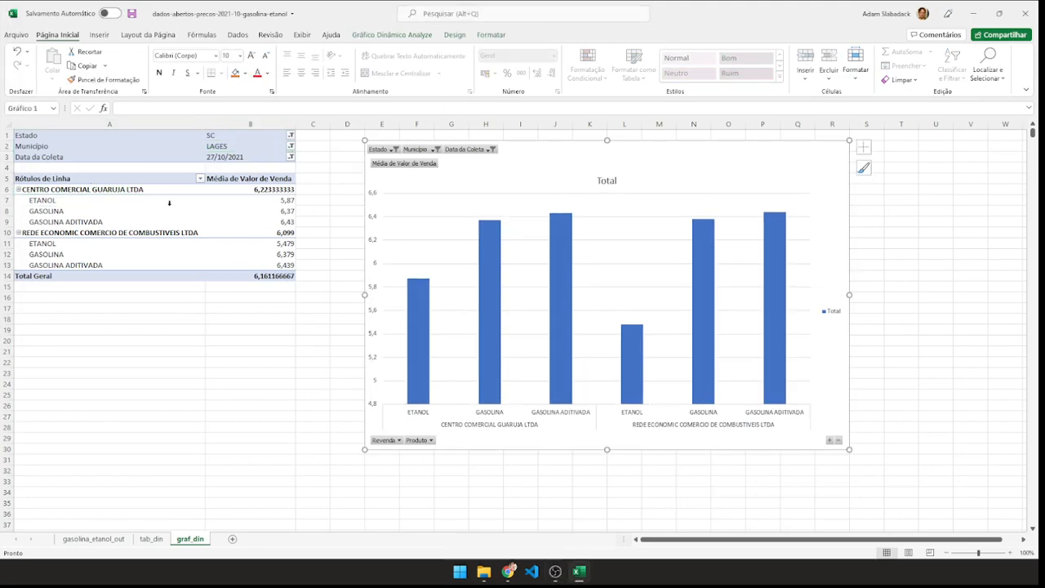
Show the PivotTable's field list again and place Revenda below Produto in the rows.
{"action": "right_click", "coordinate": [135, 221]}
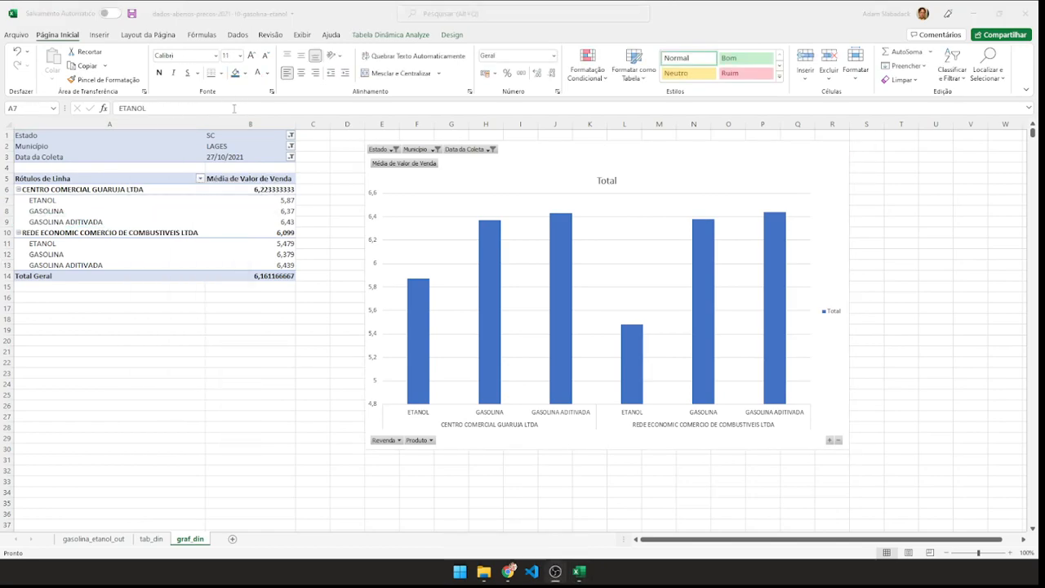
{"action": "right_click", "coordinate": [193, 210]}
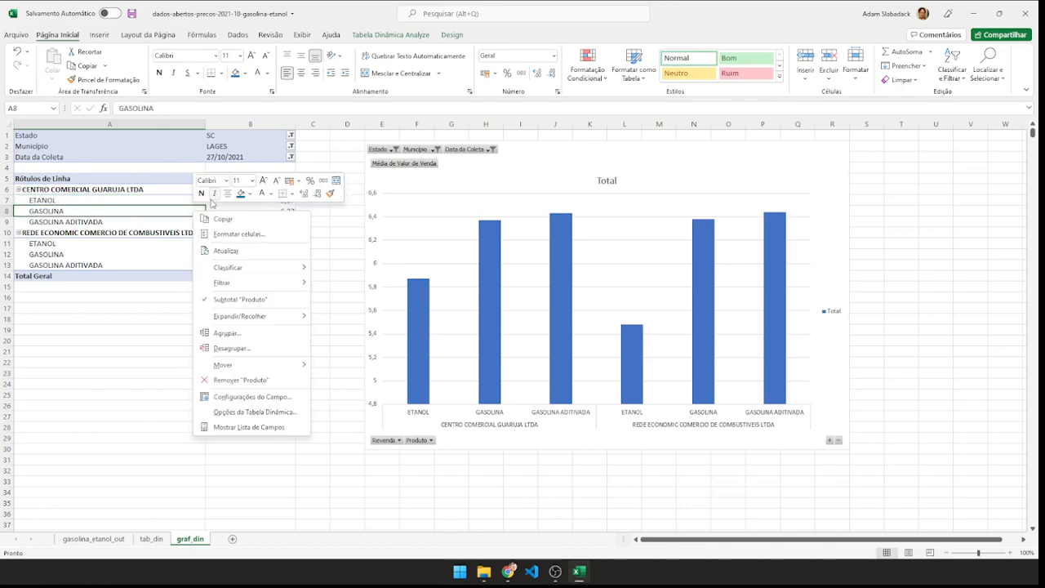
{"action": "left_click", "coordinate": [232, 429]}
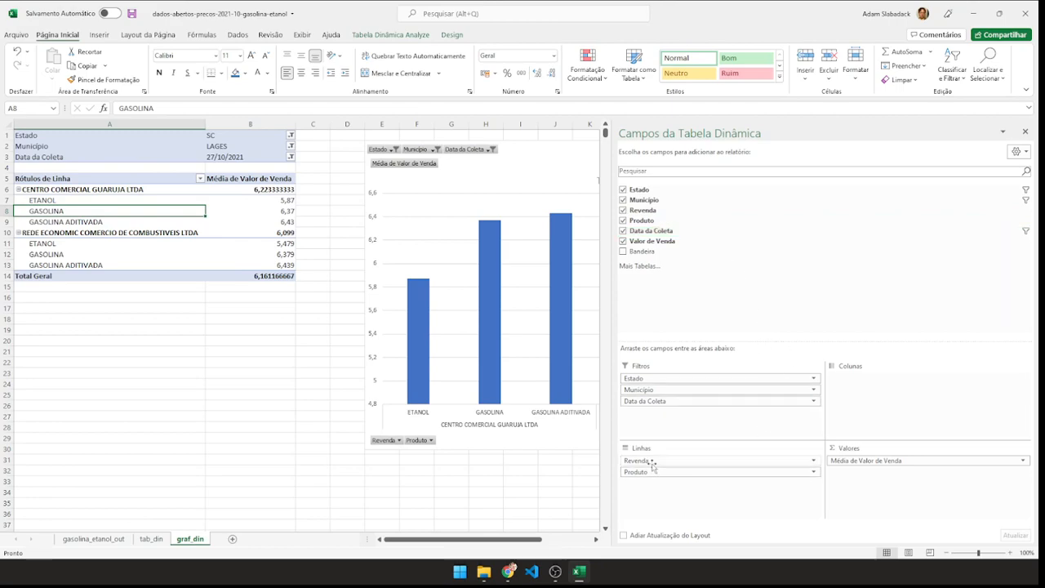
{"action": "left_click_drag", "start_coordinate": [656, 461], "coordinate": [651, 490]}
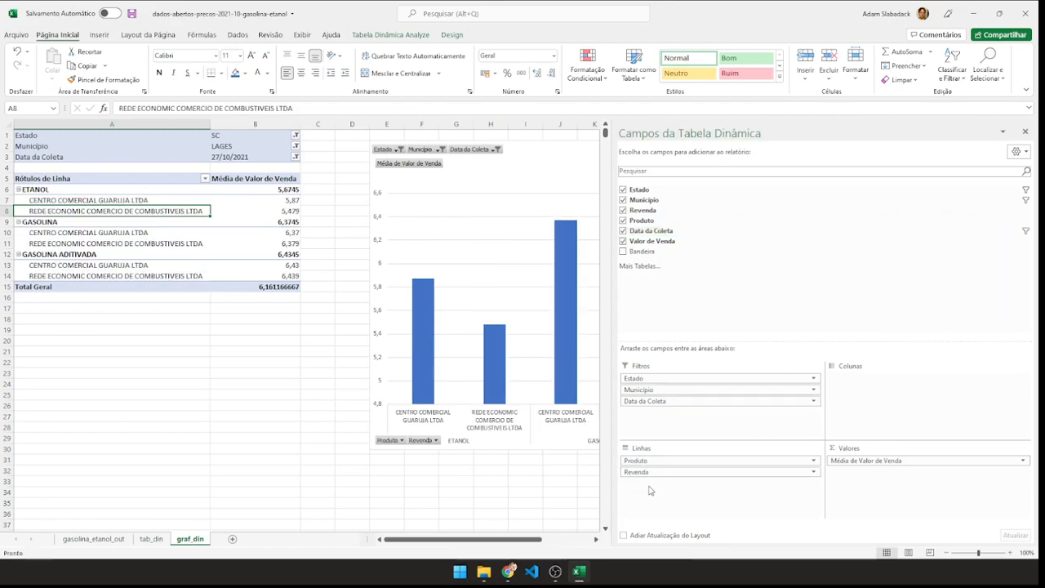
Add Bandeira below Revenda as an axis category and reposition the PivotChart beside the PivotTable, starting around column D.
{"action": "left_click_drag", "start_coordinate": [541, 155], "coordinate": [243, 158]}
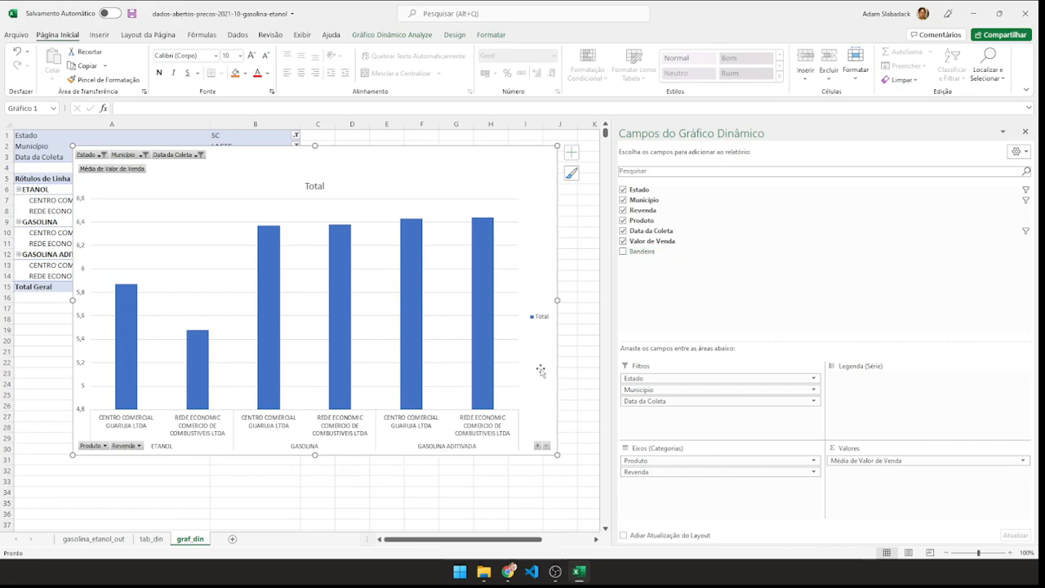
{"action": "left_click_drag", "start_coordinate": [645, 254], "coordinate": [678, 483]}
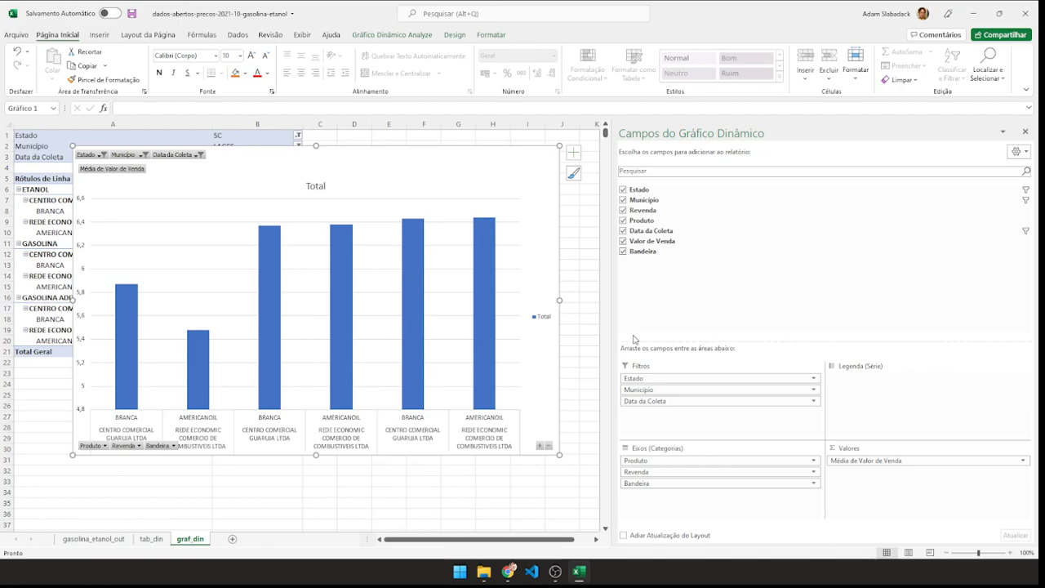
{"action": "left_click", "coordinate": [1026, 132]}
{"action": "left_click_drag", "start_coordinate": [497, 161], "coordinate": [756, 177]}
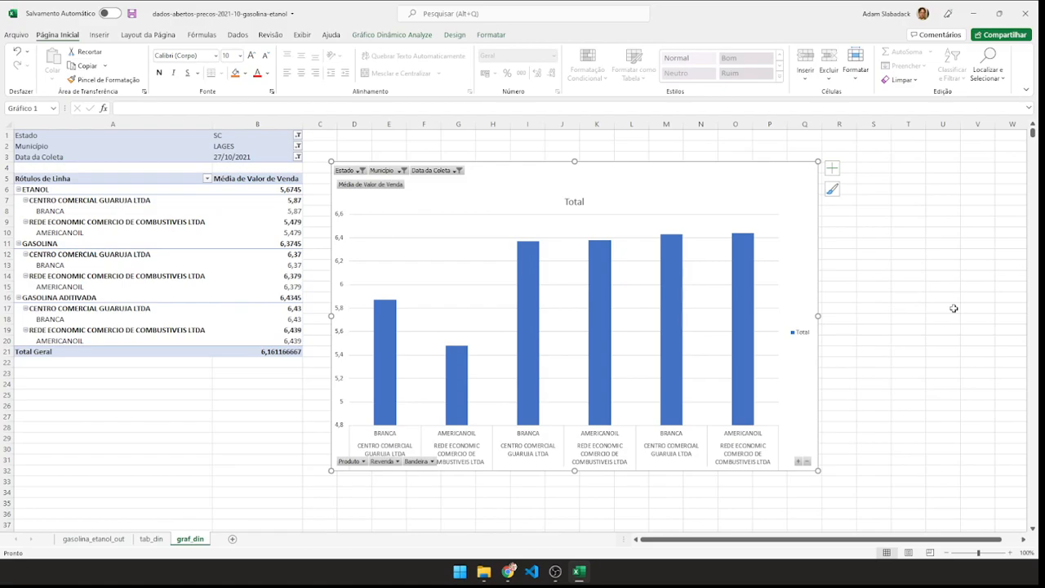
Return to the gasolina_etanol_out sheet and select cell C17.
{"action": "left_click", "coordinate": [81, 542]}
{"action": "left_click", "coordinate": [324, 330]}
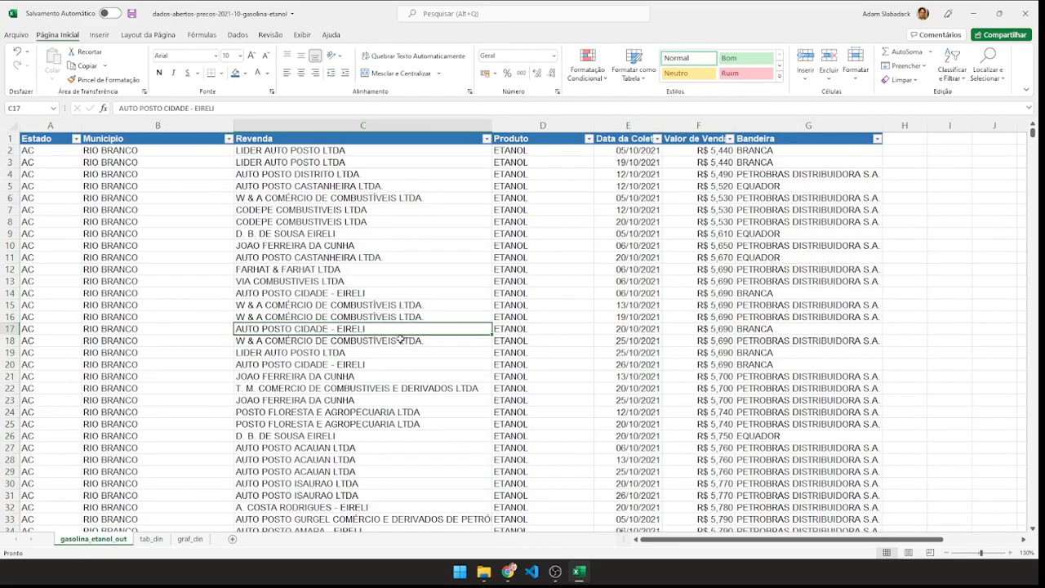